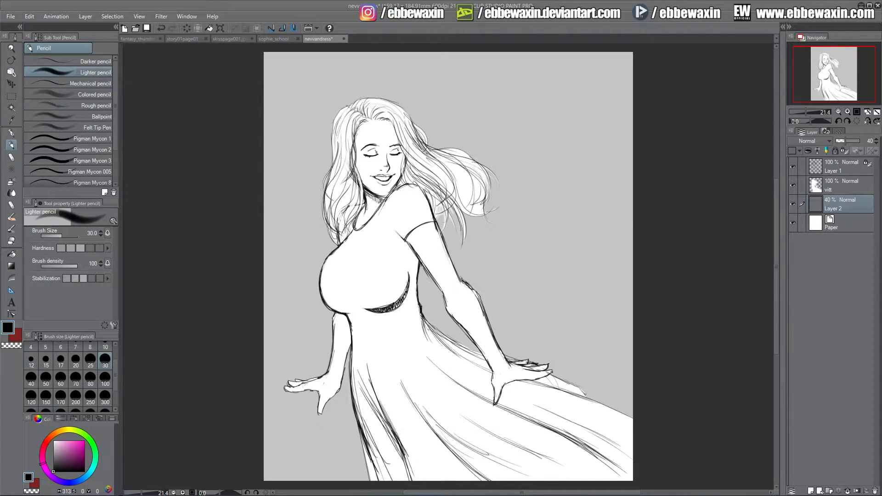
Step: Fill the background on Layer 2 with light pink (H 313, S 28, V 91) and cover it with a vertical pink-to-dark-red gradient
click(12, 97)
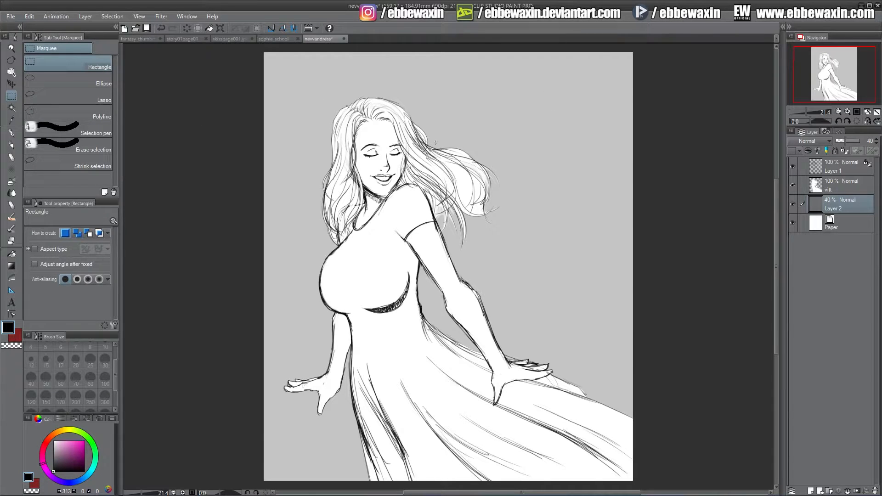
mouse_move(64, 442)
mouse_down()
mouse_move(62, 452)
mouse_move(61, 443)
mouse_up()
click(11, 255)
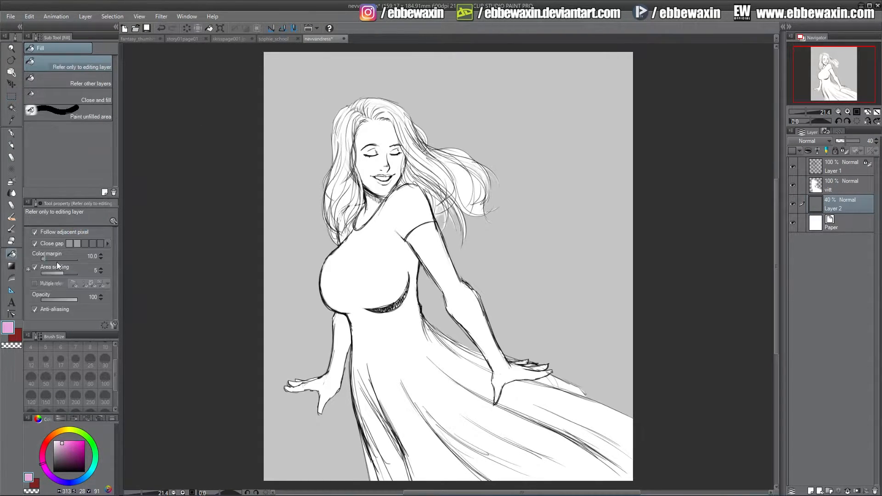
click(674, 358)
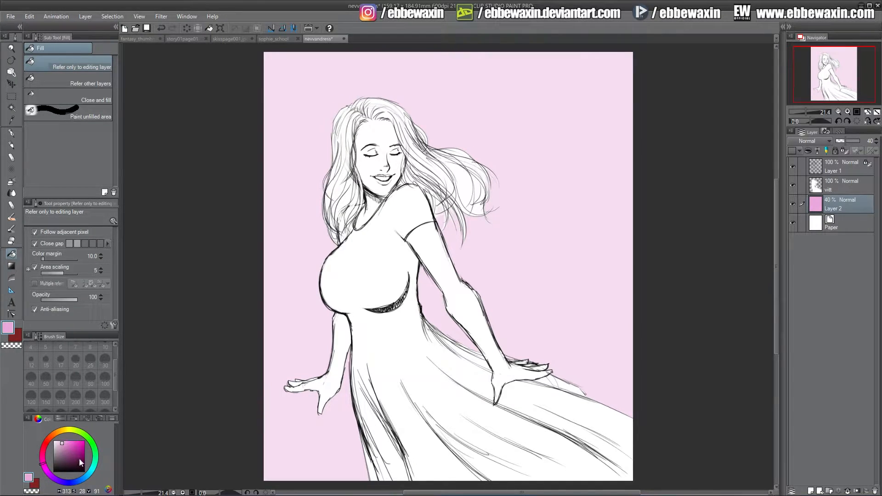
click(11, 266)
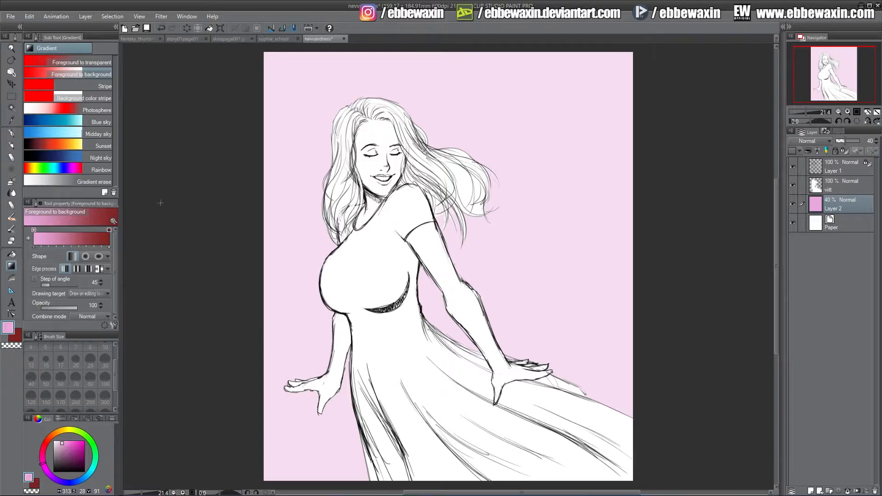
drag(440, 58, 441, 467)
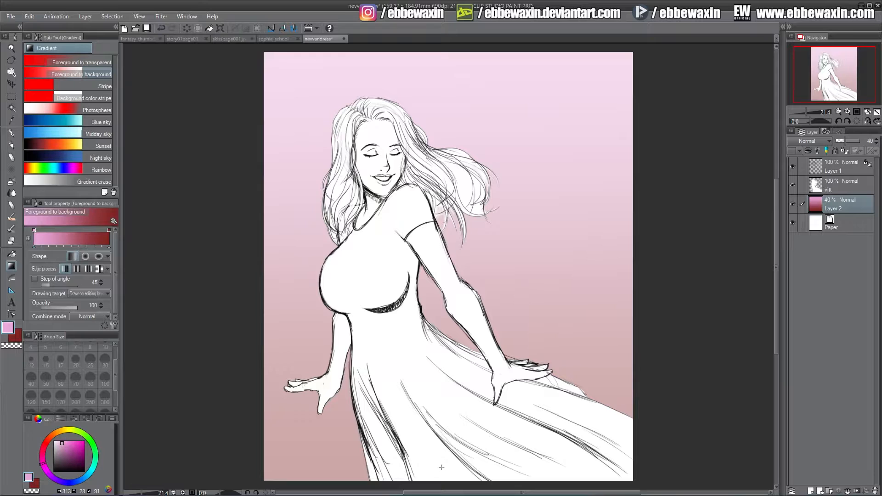
Step: Lock the vitt layer's transparent pixels and try painting the dress pink (H 313, S 50, V 97) with a size 300 Lighter pencil
click(831, 186)
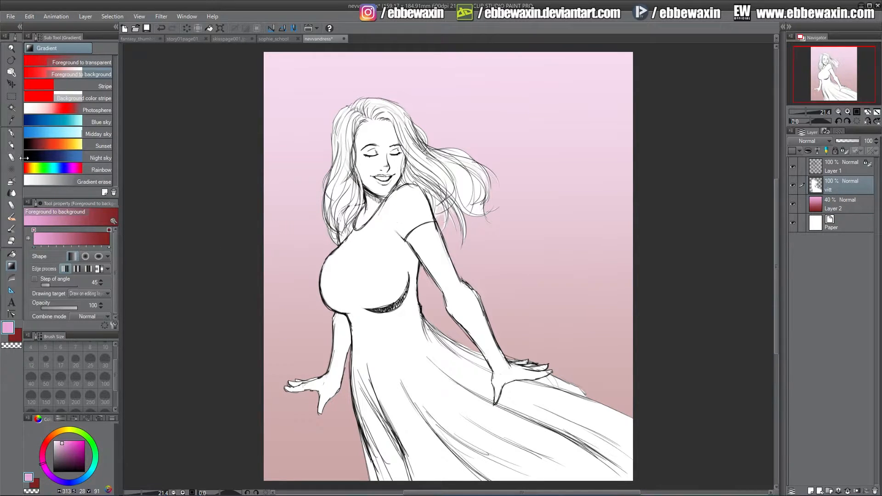
click(845, 152)
click(67, 443)
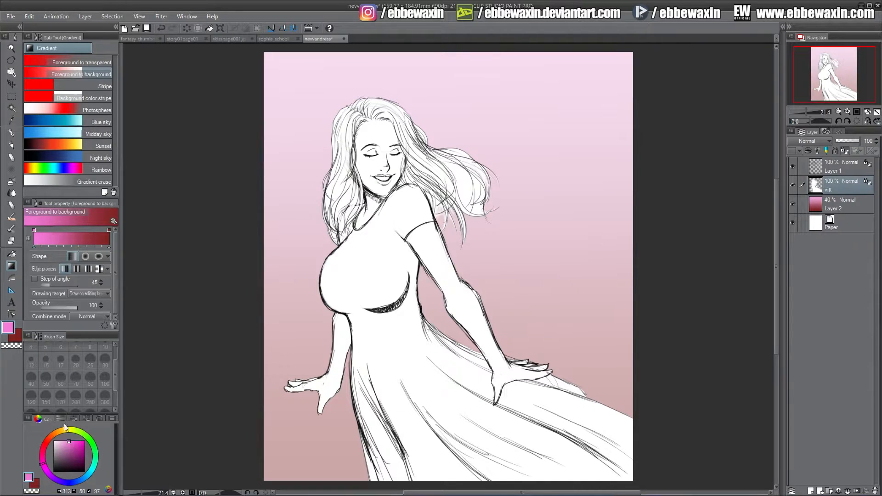
click(13, 146)
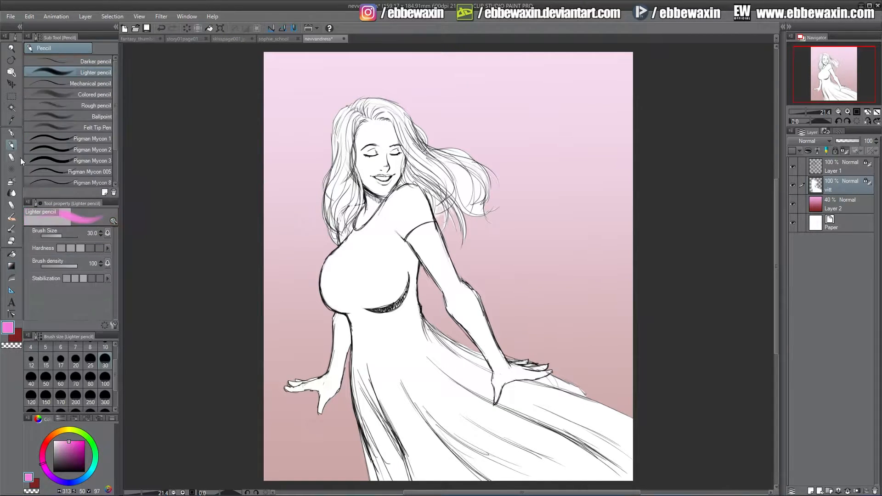
click(106, 398)
mouse_move(326, 289)
mouse_down()
mouse_move(340, 259)
mouse_move(375, 244)
mouse_move(414, 198)
mouse_move(400, 275)
mouse_move(365, 321)
mouse_move(367, 422)
mouse_move(413, 395)
mouse_move(392, 295)
mouse_move(460, 367)
mouse_move(487, 464)
mouse_move(382, 473)
mouse_move(452, 398)
mouse_move(482, 474)
mouse_move(556, 400)
mouse_move(574, 478)
mouse_move(733, 433)
mouse_up()
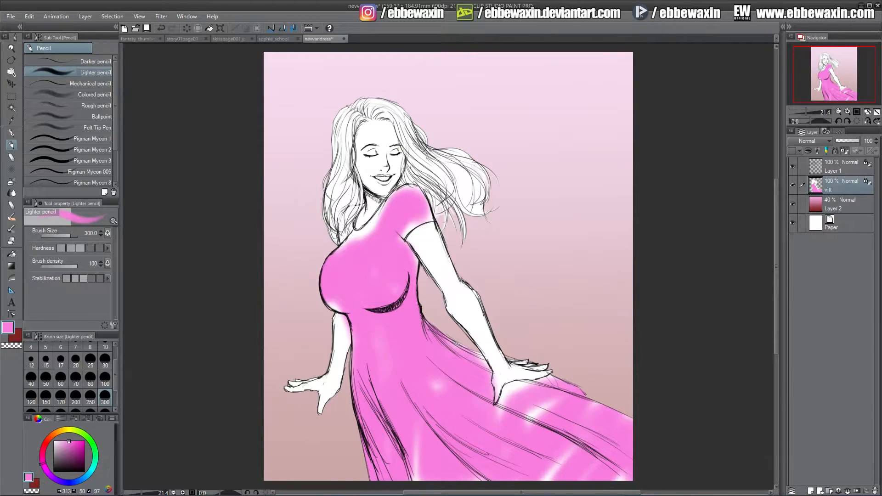
key(ctrl+z)
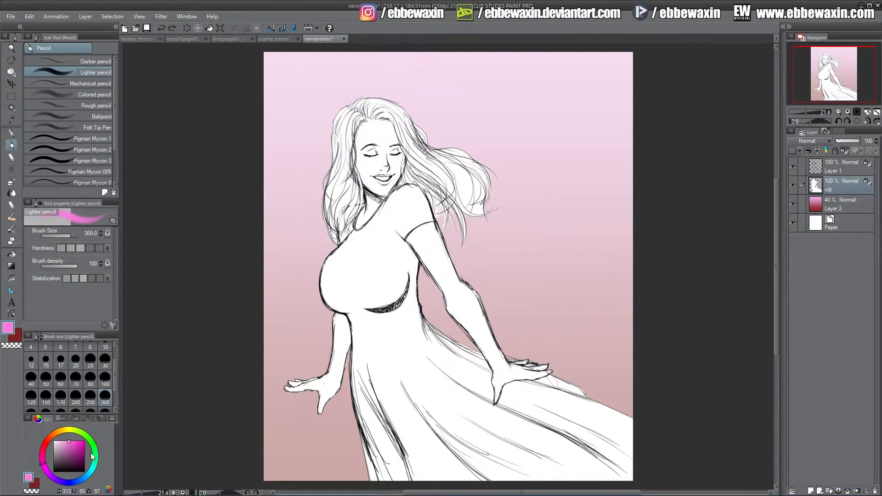
Step: Try painting the dress light blue (H 201, S 49, V 85) with the Lighter pencil, sample other blues, and undo the painting
click(86, 475)
click(69, 445)
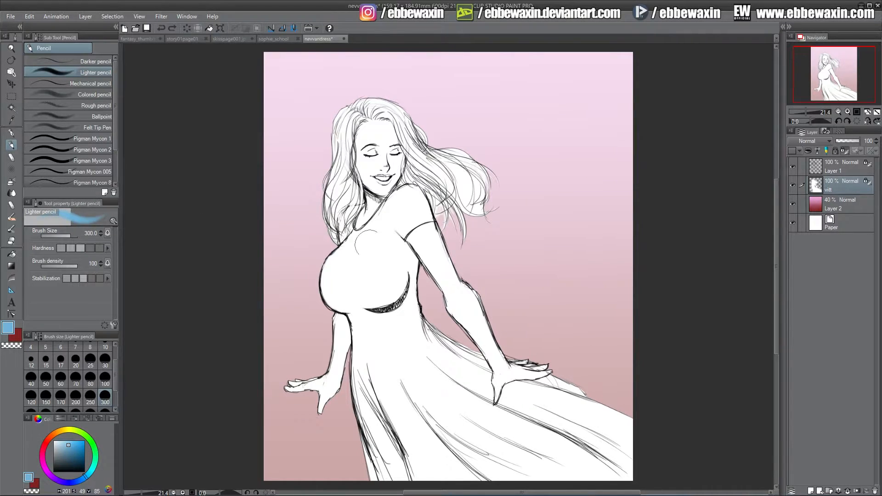
mouse_move(398, 221)
mouse_down()
mouse_move(409, 199)
mouse_move(391, 238)
mouse_move(341, 257)
mouse_move(365, 241)
mouse_move(324, 290)
mouse_move(363, 313)
mouse_move(374, 279)
mouse_move(399, 307)
mouse_move(410, 290)
mouse_move(419, 350)
mouse_move(368, 366)
mouse_move(433, 343)
mouse_move(460, 415)
mouse_move(472, 393)
mouse_move(482, 431)
mouse_move(514, 401)
mouse_move(566, 386)
mouse_move(531, 412)
mouse_move(608, 401)
mouse_move(610, 474)
mouse_move(544, 473)
mouse_move(486, 444)
mouse_move(378, 465)
mouse_move(491, 433)
mouse_move(592, 469)
mouse_up()
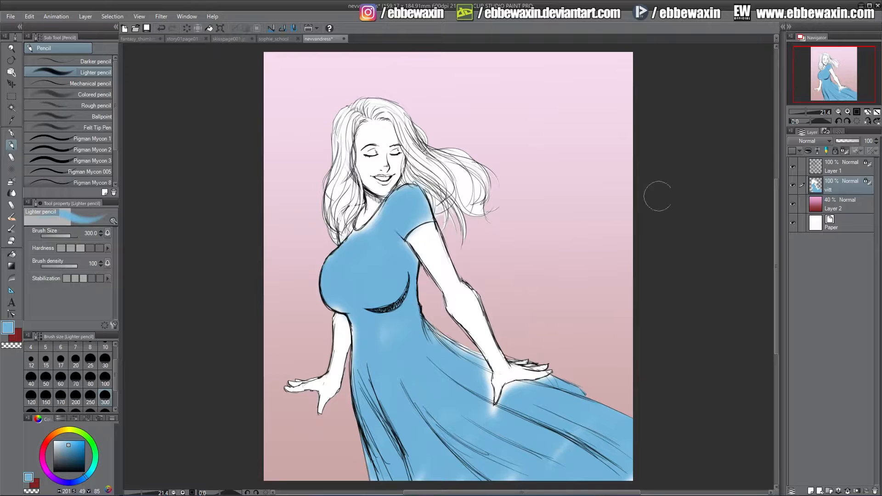
drag(66, 452, 71, 447)
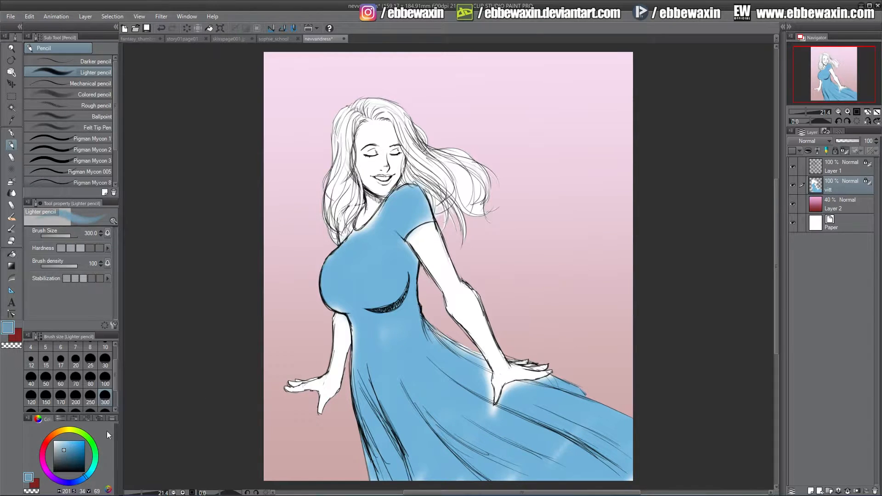
click(85, 444)
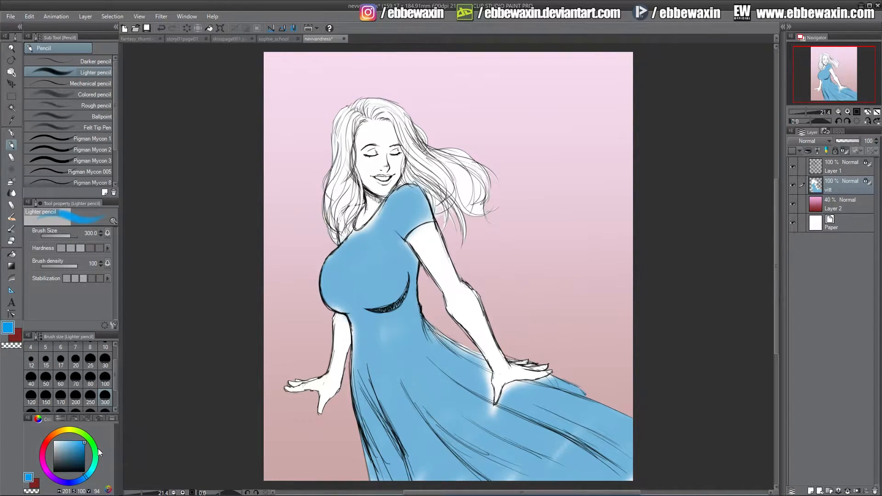
click(62, 451)
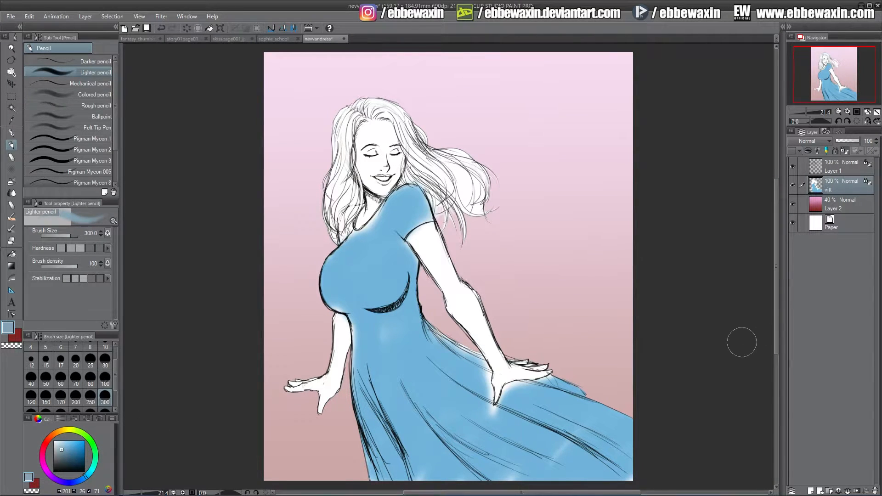
key(ctrl+z)
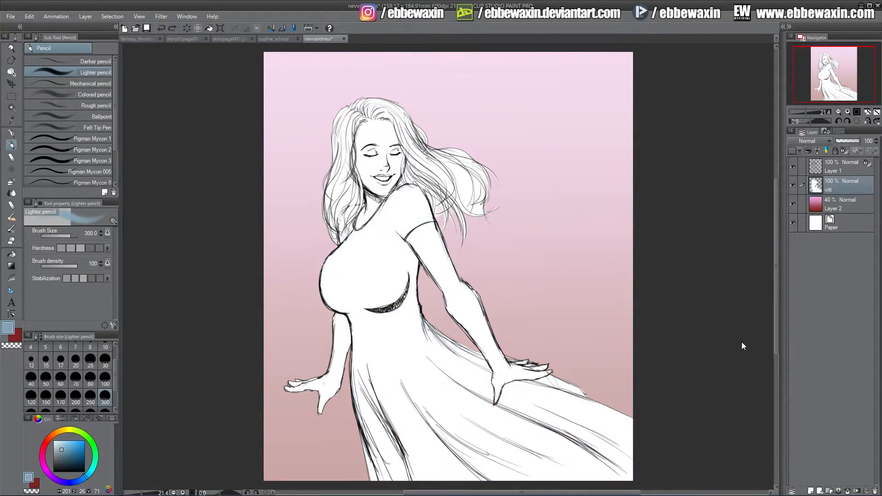
Step: Undo the gradient and the pink fill on Layer 2's background
click(846, 150)
click(837, 203)
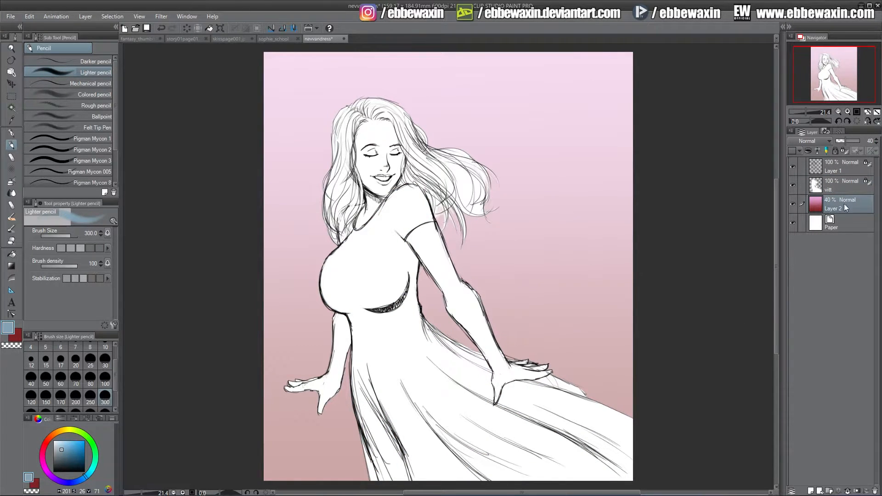
key(ctrl+z)
key(ctrl+z)
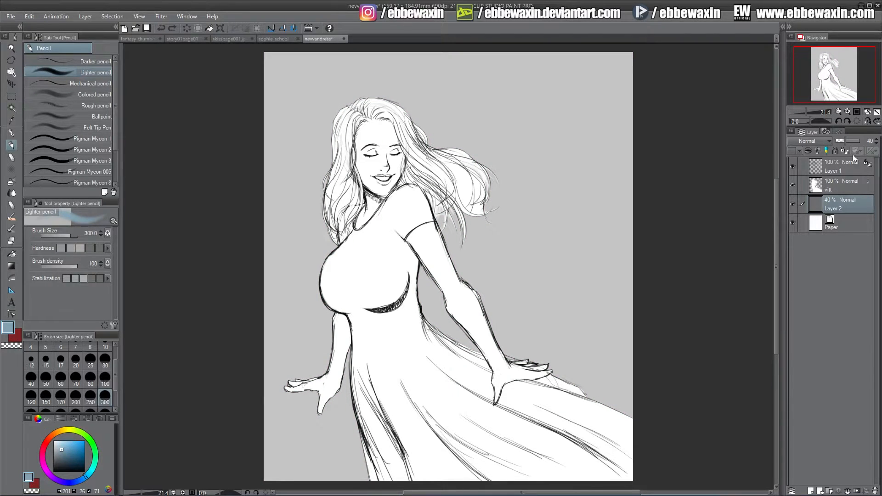
Step: Add a new layer directly above Layer 2 and hide Layer 2
click(839, 188)
click(836, 205)
click(811, 491)
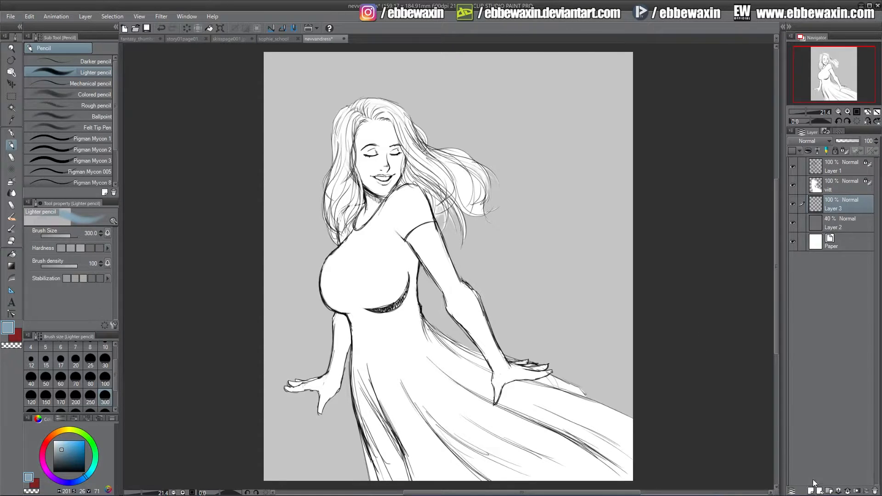
click(793, 223)
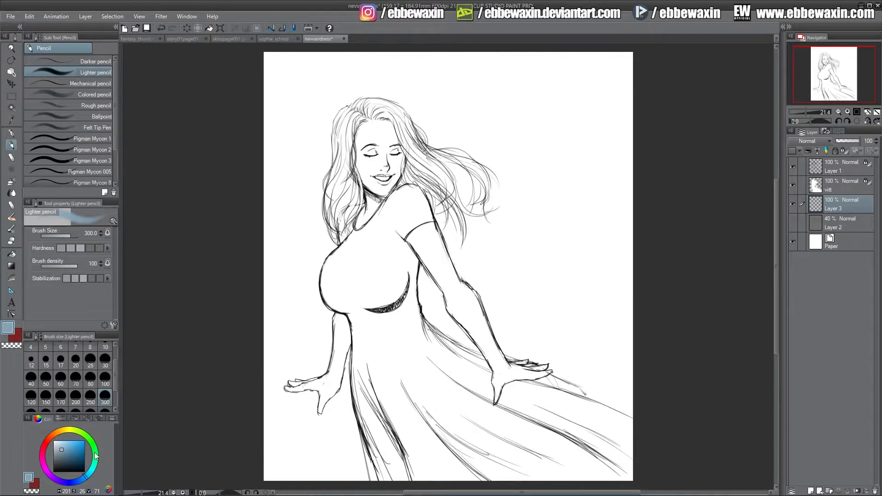
Step: Fill a tall rectangular selection around the woman with pink (H 304, S 35, V 87) on Layer 3 and deselect it
click(46, 470)
click(67, 445)
drag(67, 445, 65, 444)
click(12, 96)
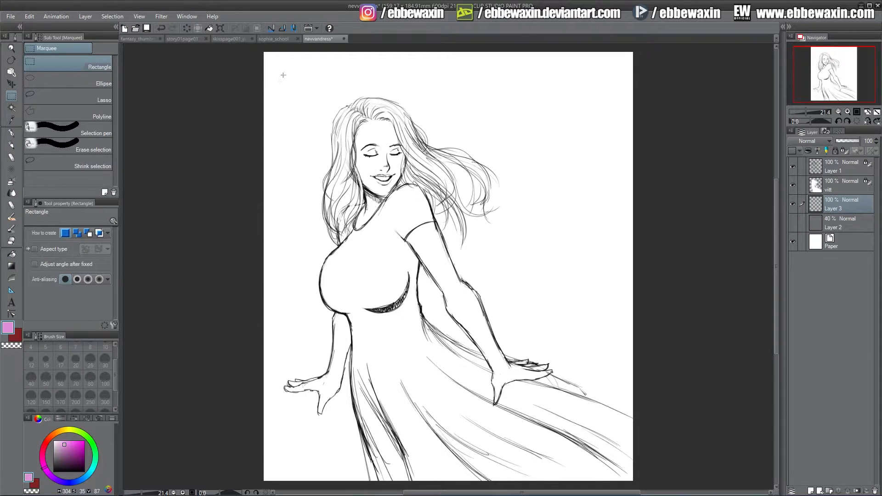
mouse_move(284, 72)
mouse_down()
mouse_move(317, 313)
mouse_move(487, 435)
mouse_move(502, 427)
mouse_up()
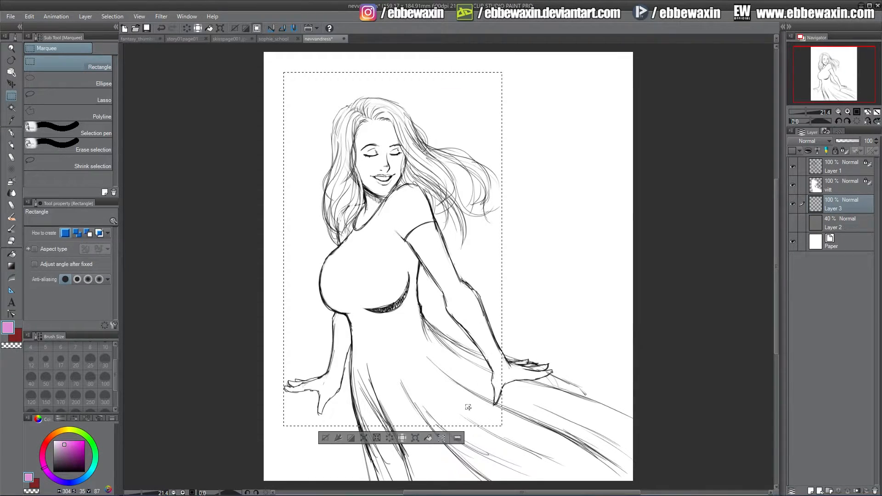
click(428, 438)
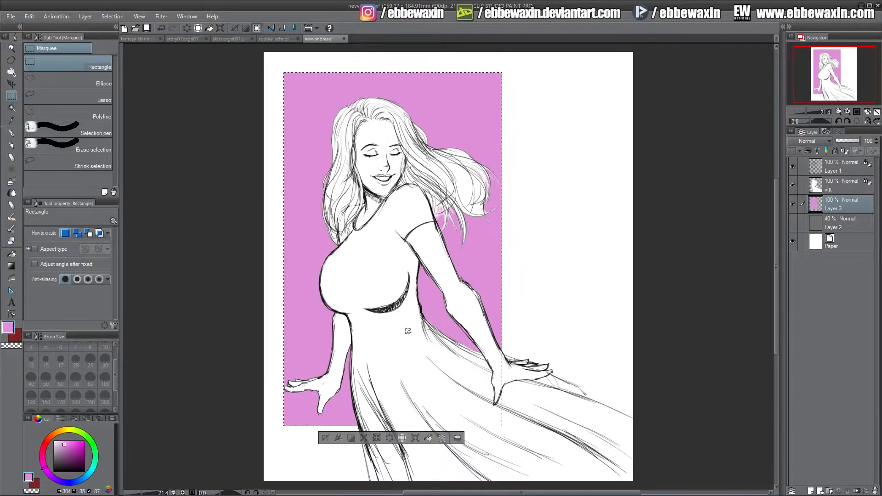
click(61, 84)
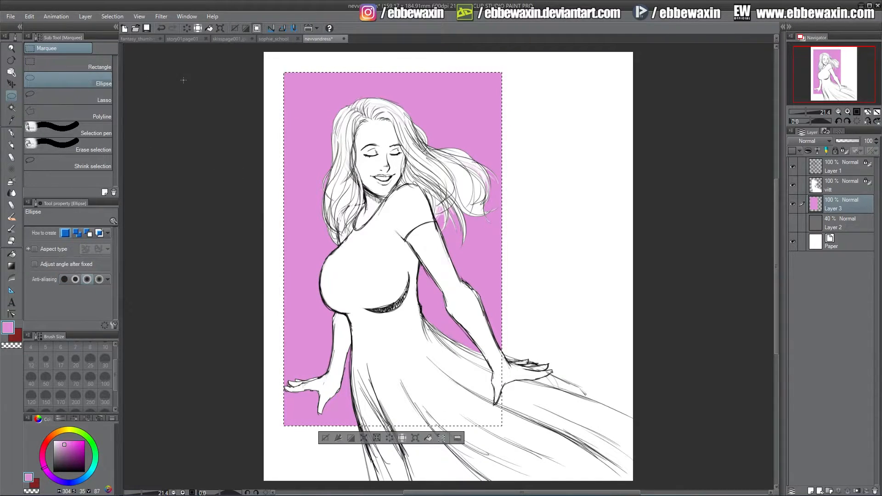
key(ctrl+d)
Step: Nudge the pink rectangle on Layer 3 slightly to the right and upward behind the woman
key(k)
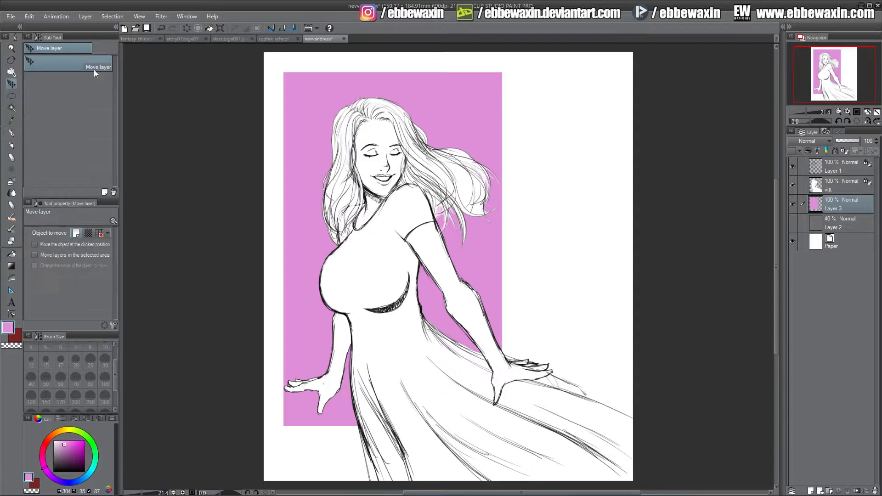
key(Right)
key(Right)
key(Right)
key(Right)
key(Right)
key(Right)
key(Right)
key(Right)
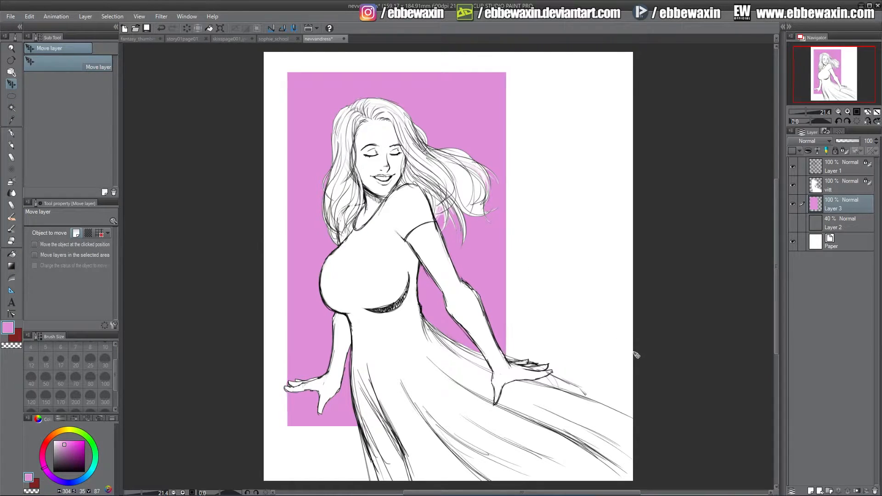
key(Up)
key(Up)
key(Up)
key(Up)
key(Up)
key(Up)
key(Up)
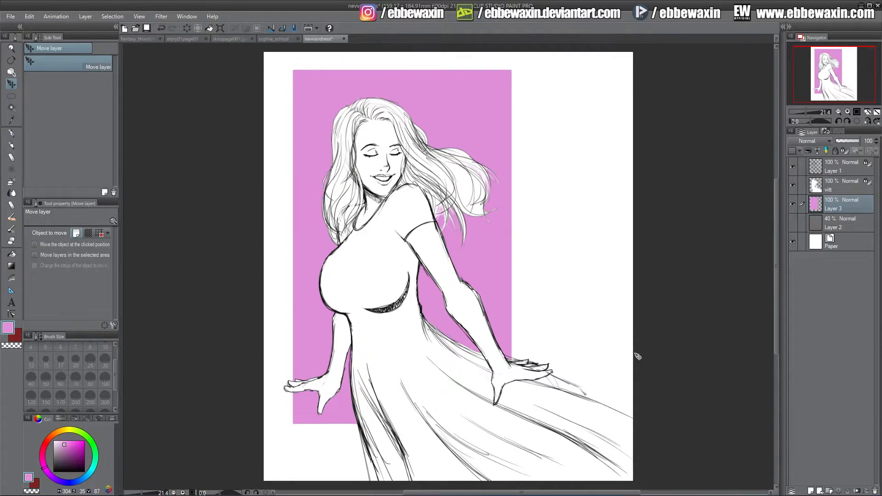
key(Left)
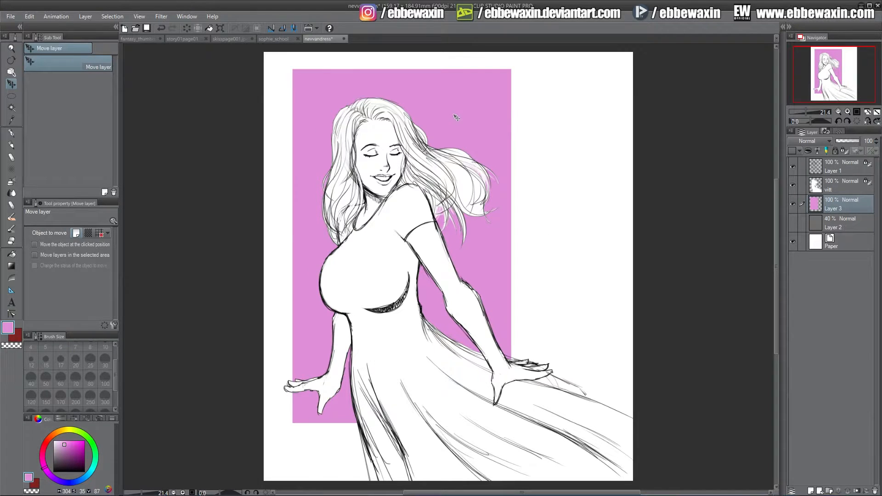
Step: Crop the canvas to a rectangular selection slightly larger than the pink rectangle, leaving a white border, and deselect
click(14, 96)
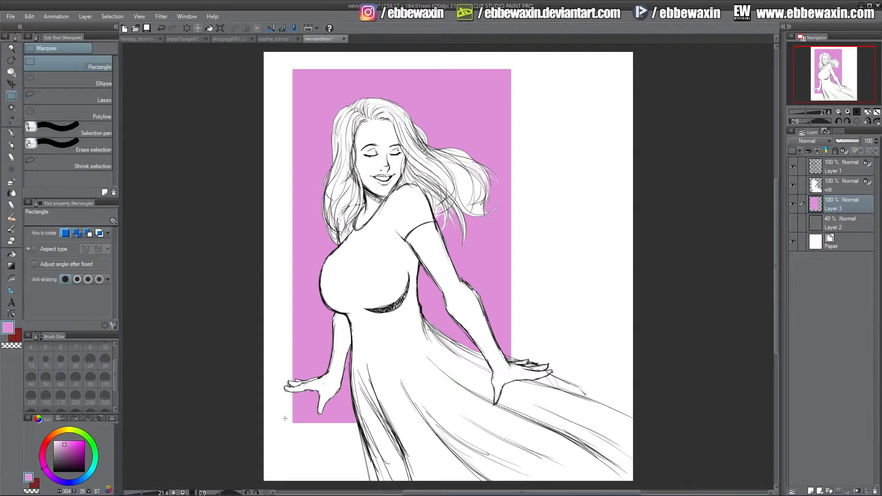
drag(283, 438, 524, 58)
click(34, 18)
click(76, 241)
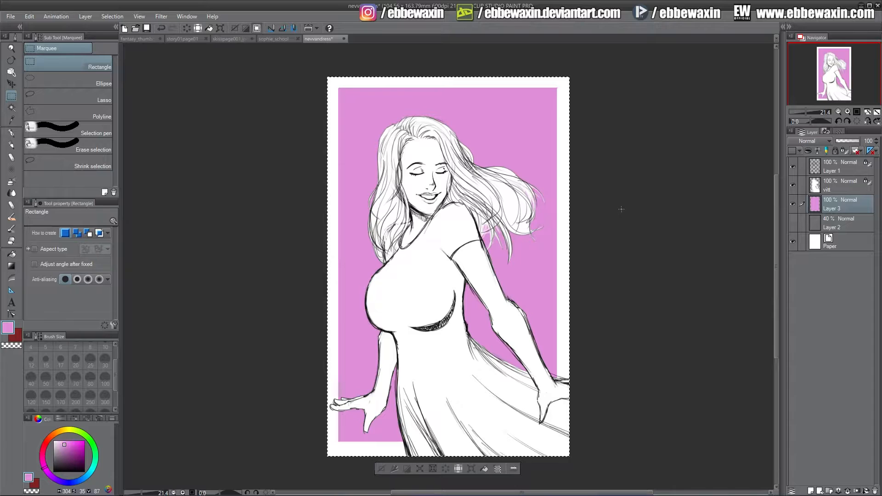
key(ctrl+d)
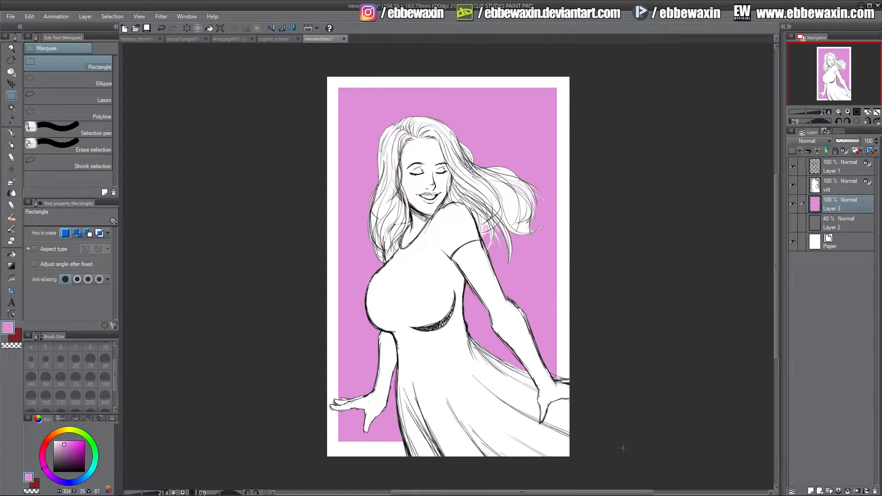
Step: Lock Layer 3's transparent pixels and apply a vertical pink-to-dark-red gradient to the rectangle behind the woman
click(844, 150)
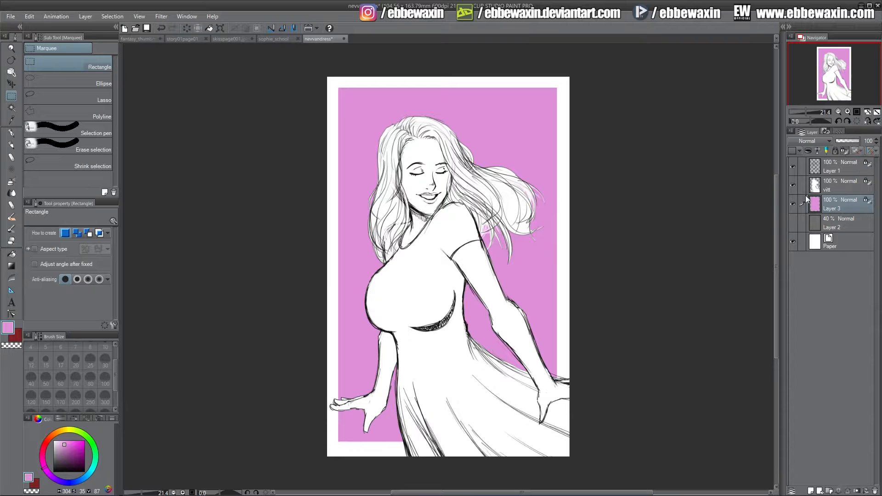
click(11, 266)
drag(450, 87, 454, 443)
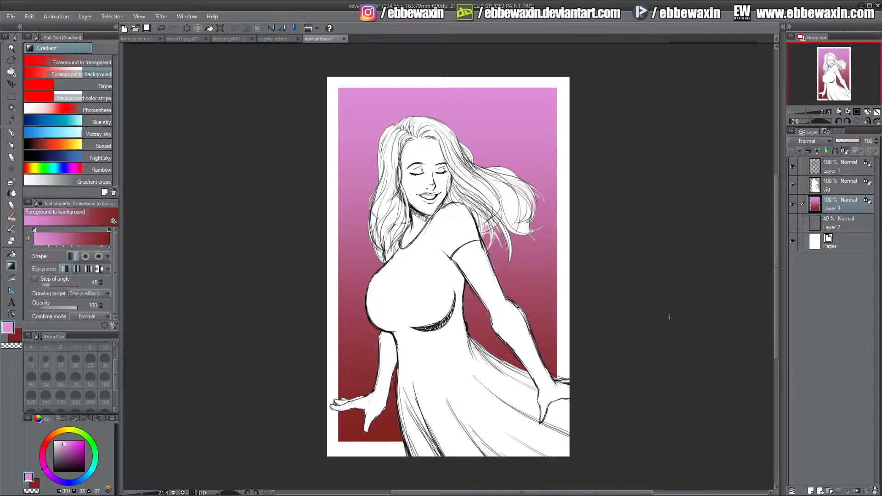
Step: Undo the rectangle's gradient and the canvas crop
key(ctrl+z)
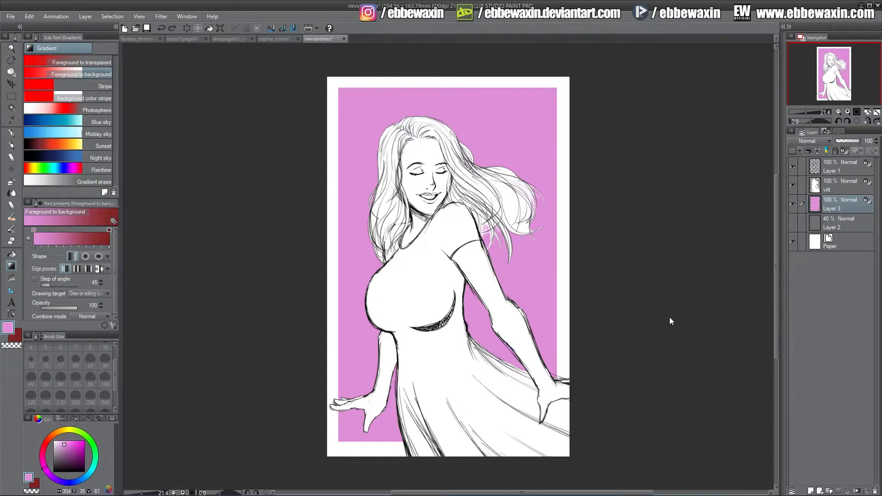
key(ctrl+z)
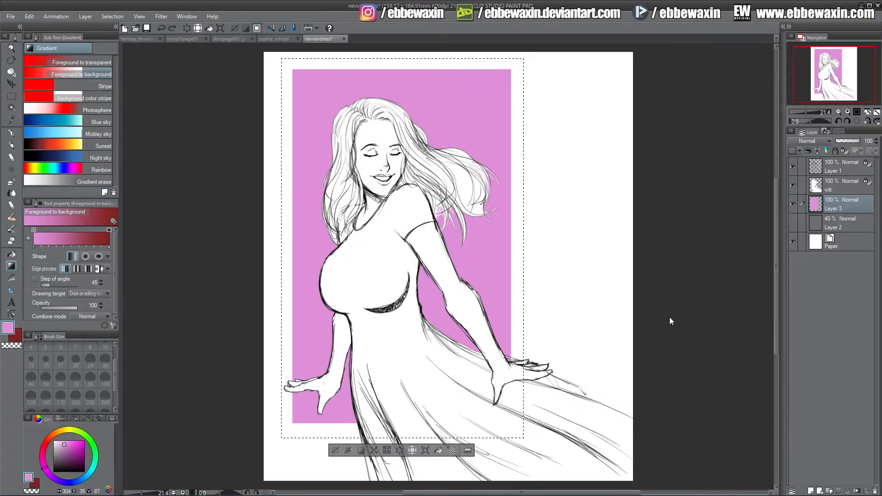
Step: Undo the pink rectangle together with the layer it was drawn on, and show the grey background layer again
key(ctrl+d)
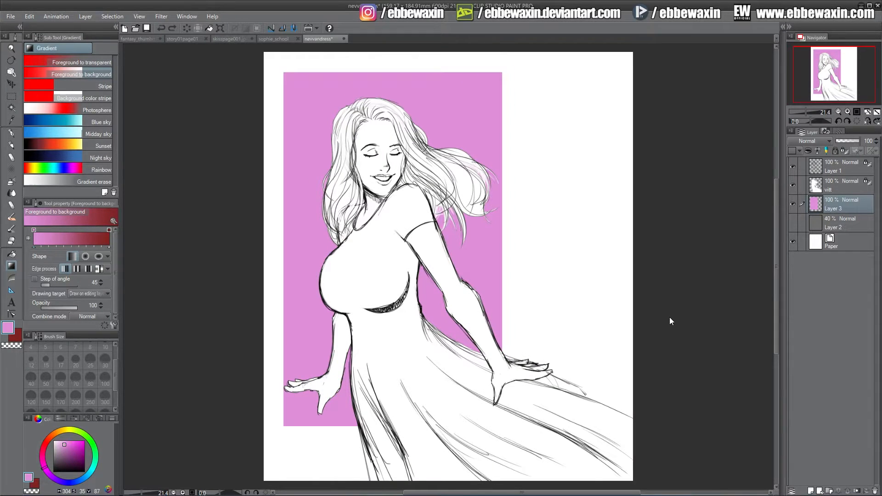
key(ctrl+z)
key(ctrl+z)
key(ctrl+z)
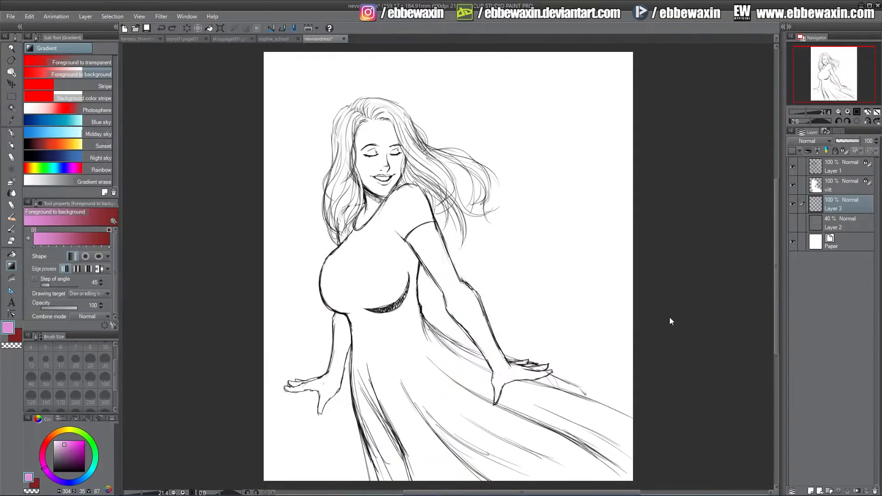
key(ctrl+z)
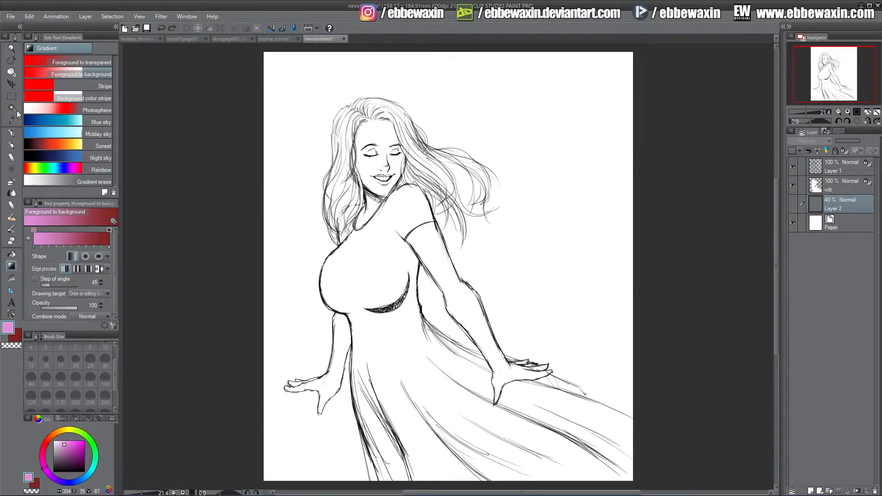
click(793, 203)
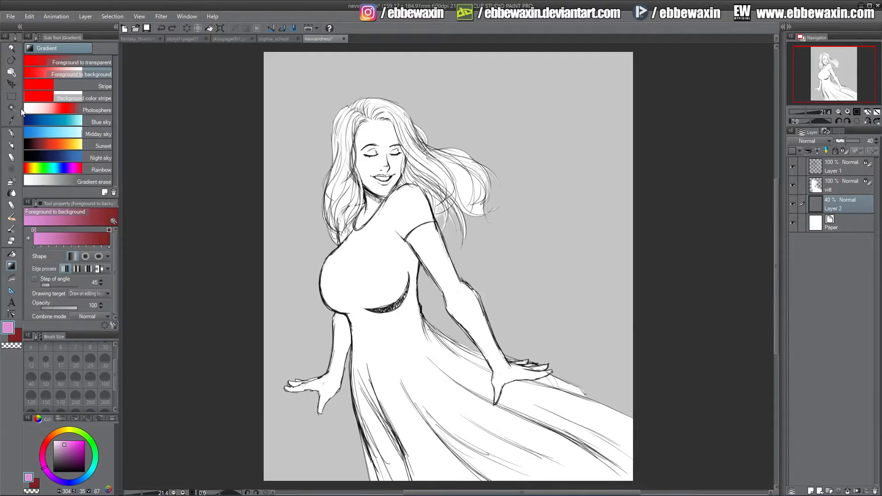
Step: Add a new layer above Layer 2, and hide Layer 1, the vitt layer and the grey Layer 2
click(11, 96)
click(54, 94)
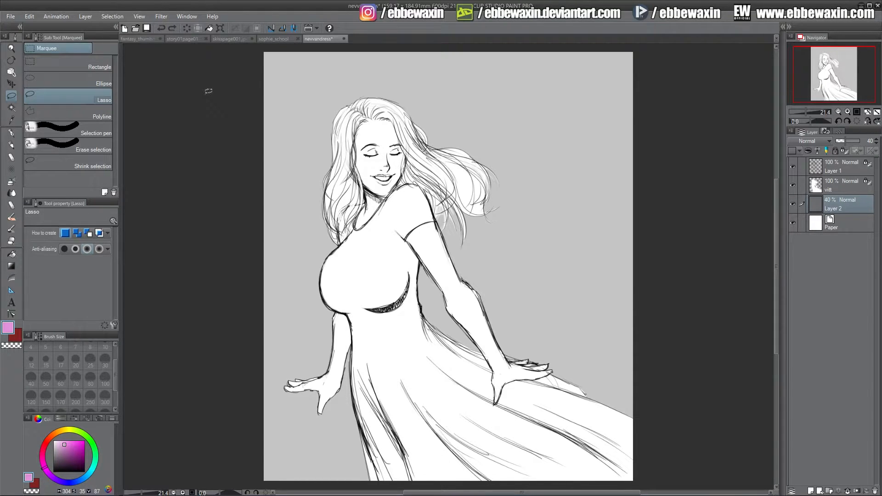
click(811, 491)
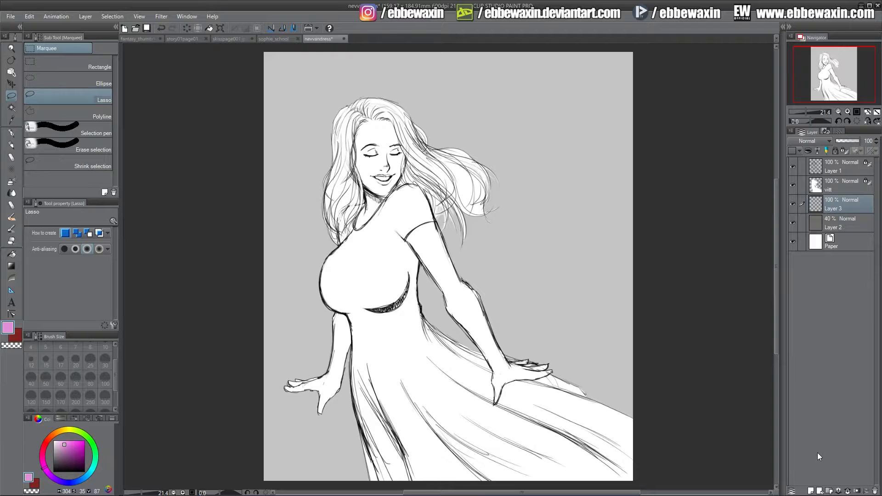
click(793, 186)
click(792, 166)
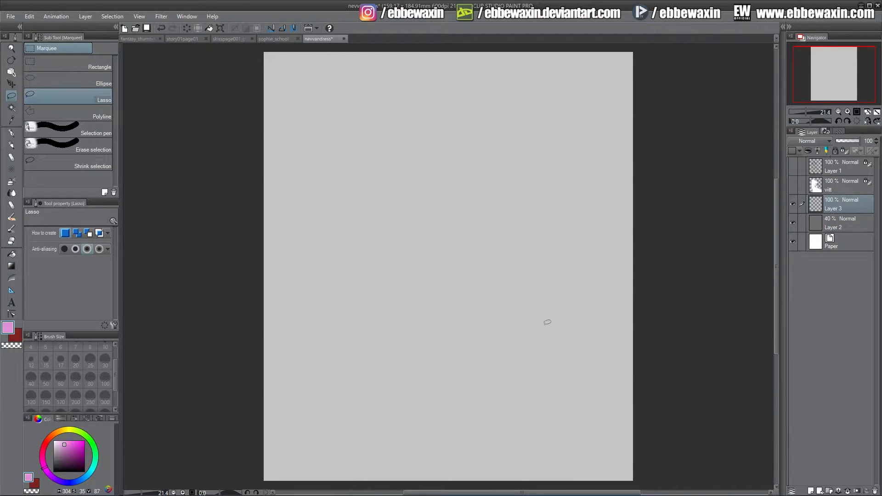
click(793, 223)
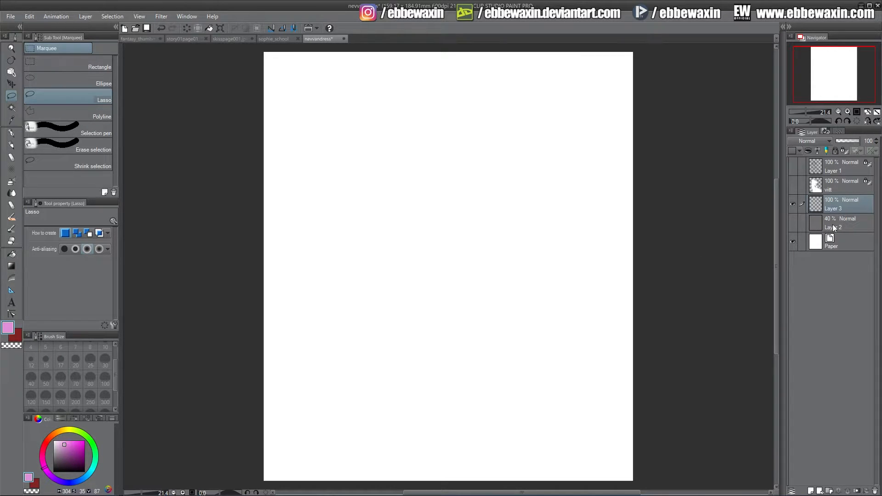
click(793, 167)
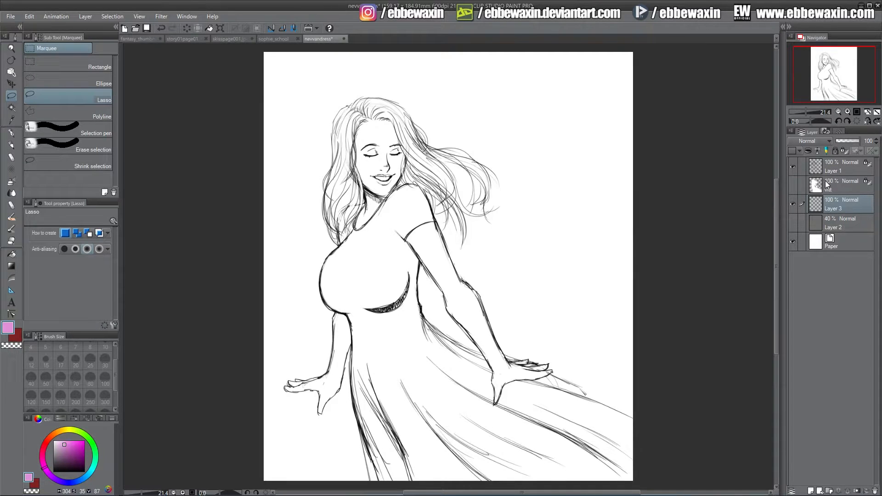
click(793, 166)
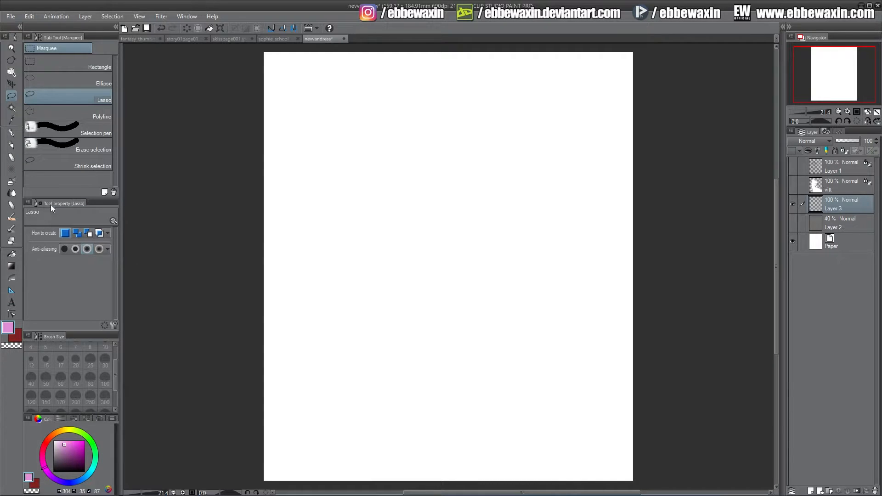
Step: Paint a soft, wavy mid-green band across the lower part of the canvas using the Lighter pencil at size 500
click(91, 440)
click(70, 453)
click(70, 450)
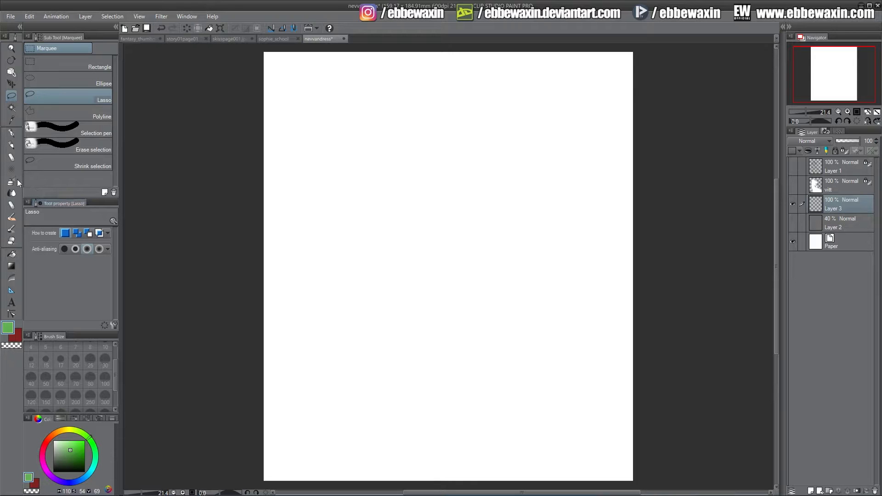
click(12, 145)
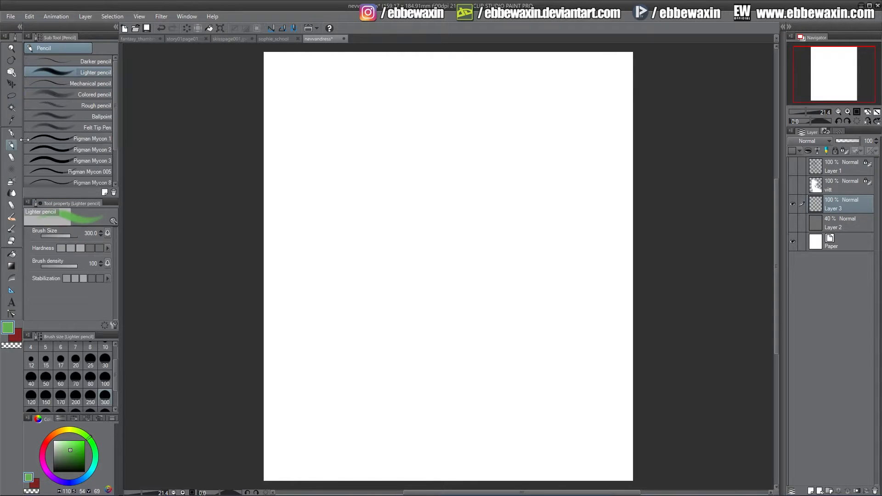
click(46, 410)
mouse_move(247, 400)
mouse_down()
mouse_move(364, 405)
mouse_move(563, 352)
mouse_move(674, 373)
mouse_move(646, 364)
mouse_move(256, 428)
mouse_move(561, 385)
mouse_up()
Step: Redraw the green hill's upper edge crisply with the G-pen at size 300, and fill the area below it with green
key(p)
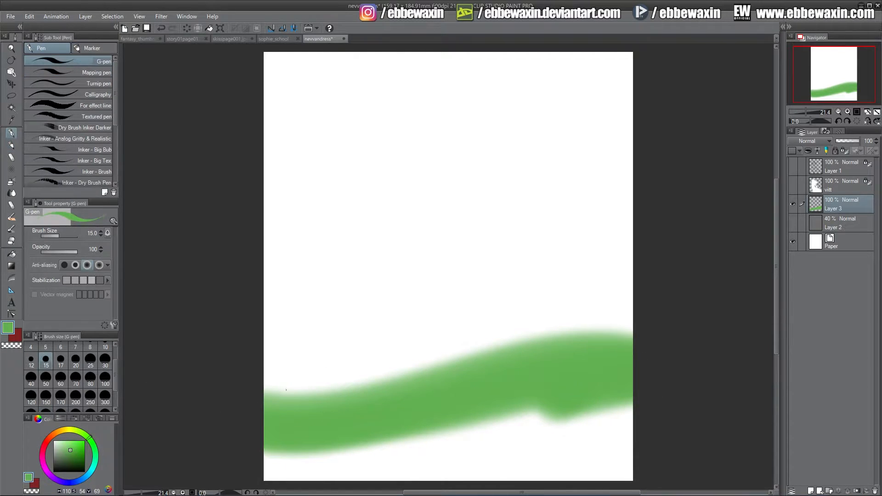
click(105, 396)
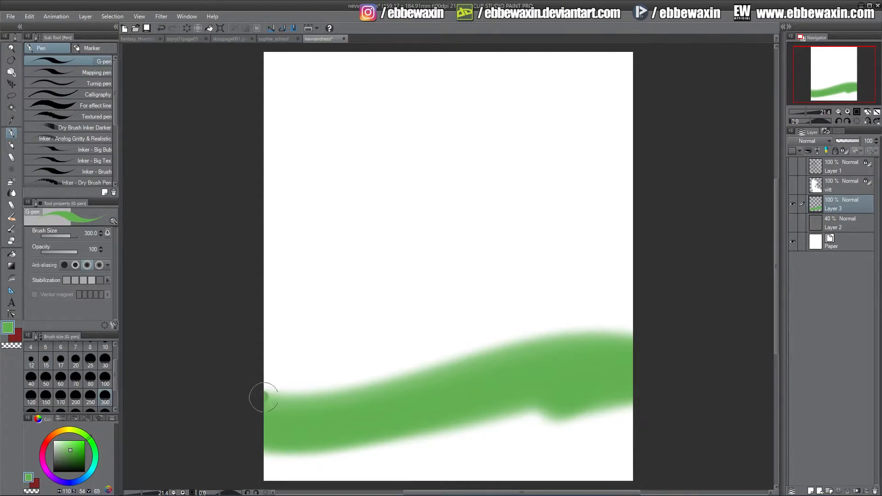
mouse_move(262, 394)
mouse_down()
mouse_move(501, 353)
mouse_move(640, 354)
mouse_move(626, 341)
mouse_move(415, 380)
mouse_move(241, 455)
mouse_move(553, 490)
mouse_move(611, 342)
mouse_up()
key(m)
click(486, 454)
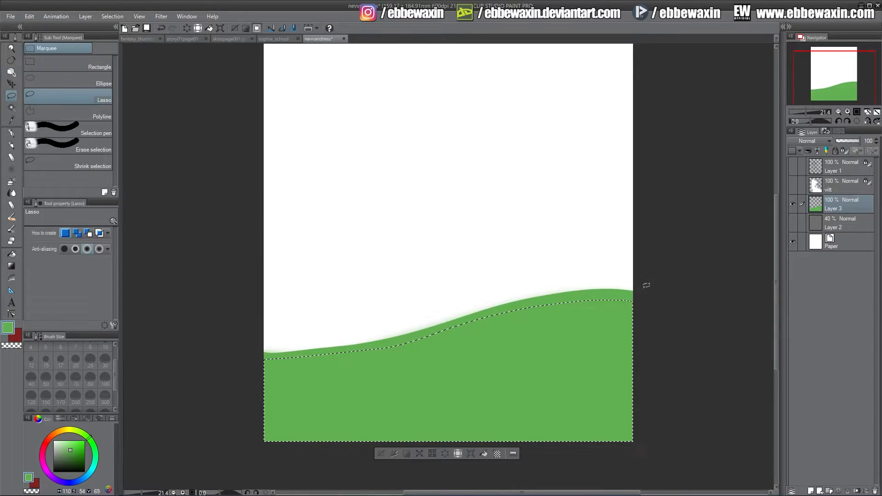
key(ctrl+d)
drag(834, 81, 833, 70)
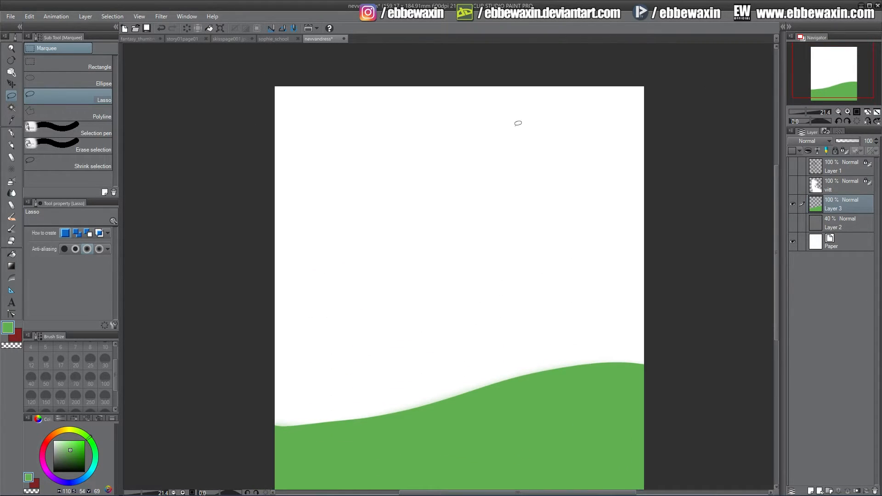
Step: On a new layer beneath the hill, draw a jagged mountain ridge across the canvas in slate grey with the G-pen
click(837, 223)
click(811, 491)
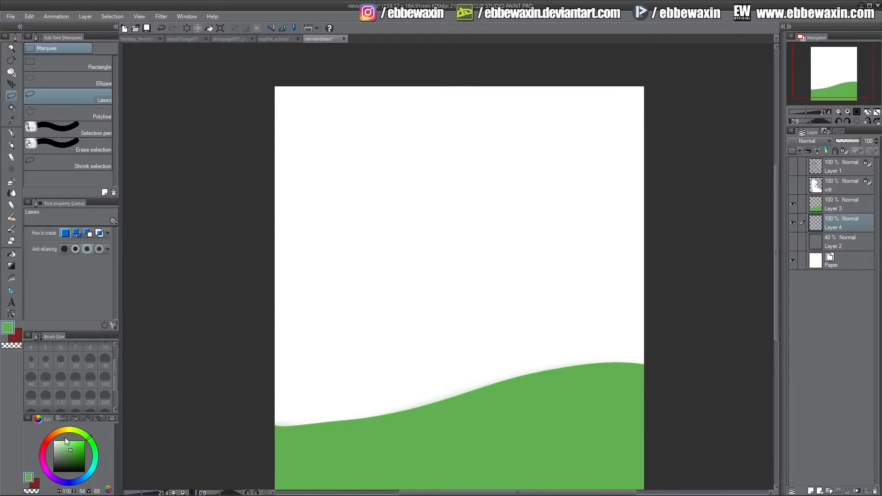
click(87, 478)
drag(59, 456, 56, 459)
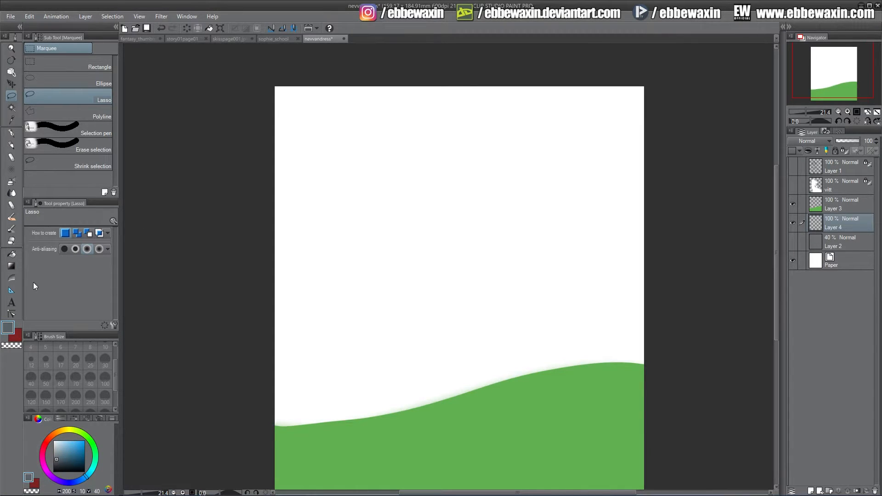
click(12, 133)
mouse_move(267, 287)
mouse_down()
mouse_move(307, 239)
mouse_move(361, 341)
mouse_move(397, 320)
mouse_move(432, 339)
mouse_move(519, 326)
mouse_move(631, 361)
mouse_move(654, 359)
mouse_move(642, 355)
mouse_move(653, 343)
mouse_move(612, 363)
mouse_move(657, 350)
mouse_move(600, 355)
mouse_move(577, 339)
mouse_move(549, 348)
mouse_move(522, 334)
mouse_move(500, 304)
mouse_move(461, 341)
mouse_move(446, 333)
mouse_move(431, 341)
mouse_move(393, 310)
mouse_move(359, 336)
mouse_move(307, 275)
mouse_up()
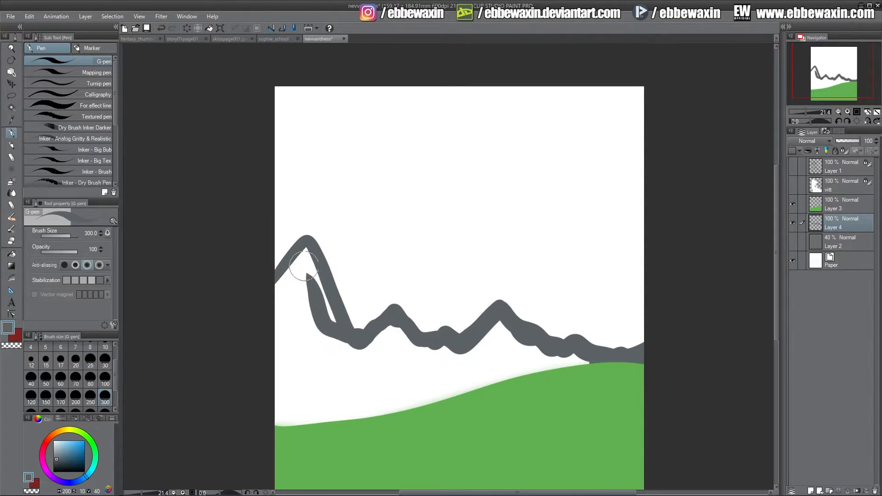
Step: Lasso the area under the mountain ridge line, fill it with the slate grey and deselect
key(m)
mouse_move(645, 352)
mouse_down()
mouse_move(526, 329)
mouse_move(498, 308)
mouse_move(461, 338)
mouse_move(425, 336)
mouse_move(393, 315)
mouse_move(358, 333)
mouse_move(314, 246)
mouse_move(299, 247)
mouse_move(267, 289)
mouse_move(230, 445)
mouse_move(650, 355)
mouse_up()
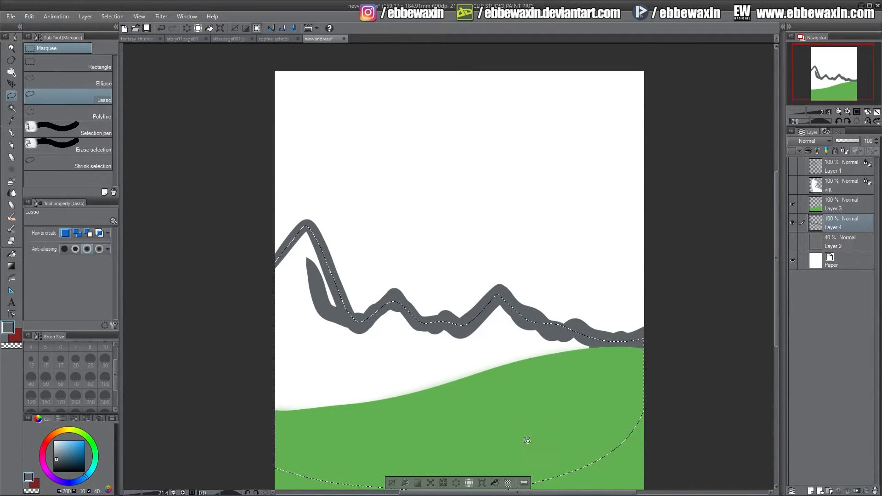
key(alt+BackSpace)
key(ctrl+d)
Step: On a new layer beneath the mountains, apply a vertical Midday sky gradient, blue at the top, and set the layer's opacity to 45%
click(838, 237)
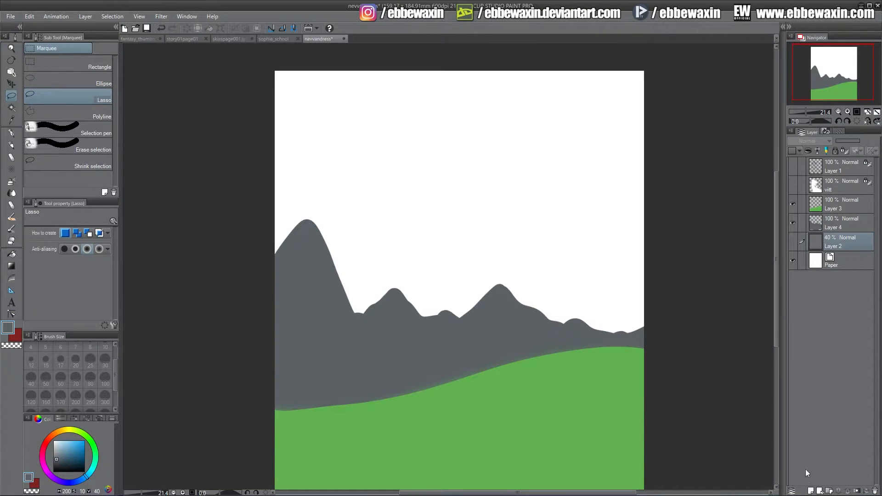
click(811, 491)
click(14, 266)
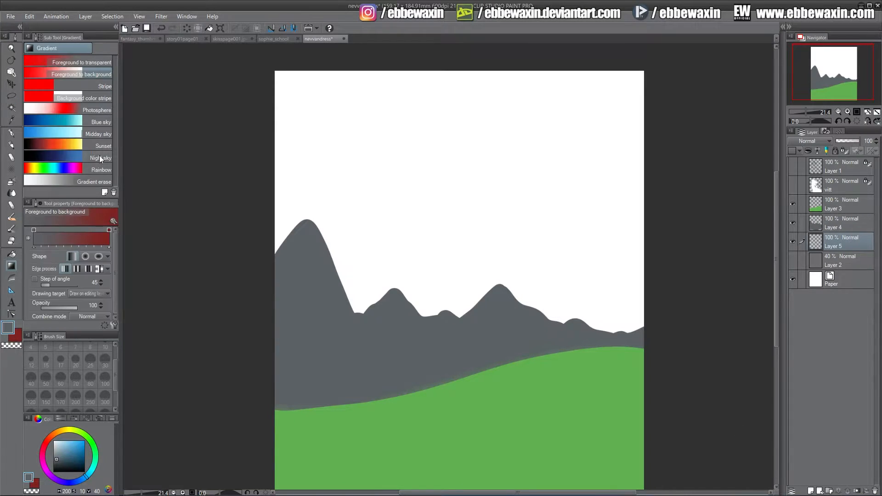
click(97, 134)
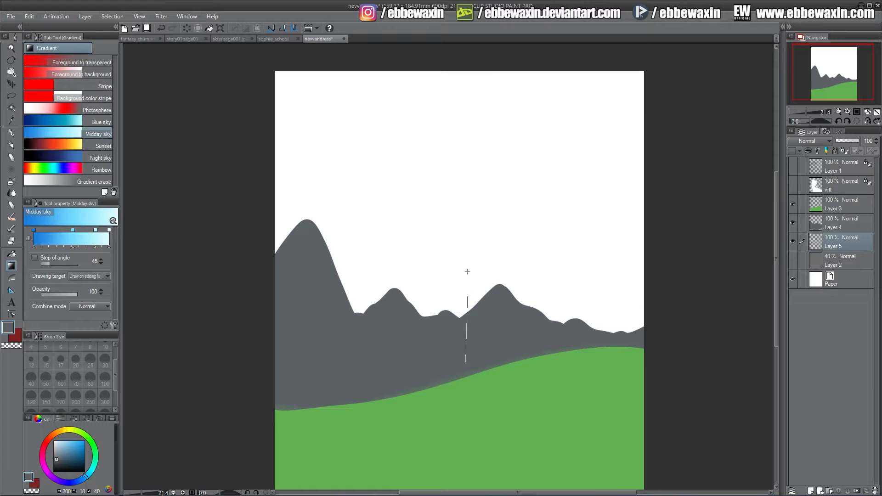
drag(467, 271, 470, 58)
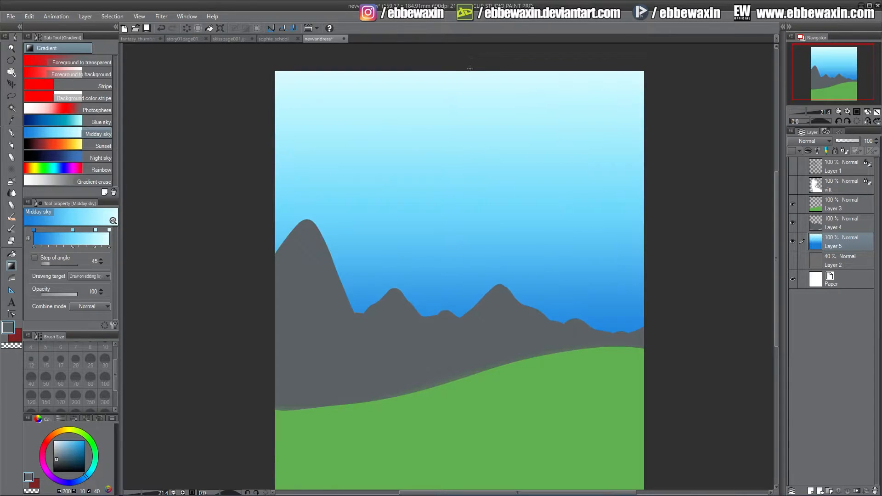
drag(467, 136, 471, 329)
drag(481, 46, 490, 208)
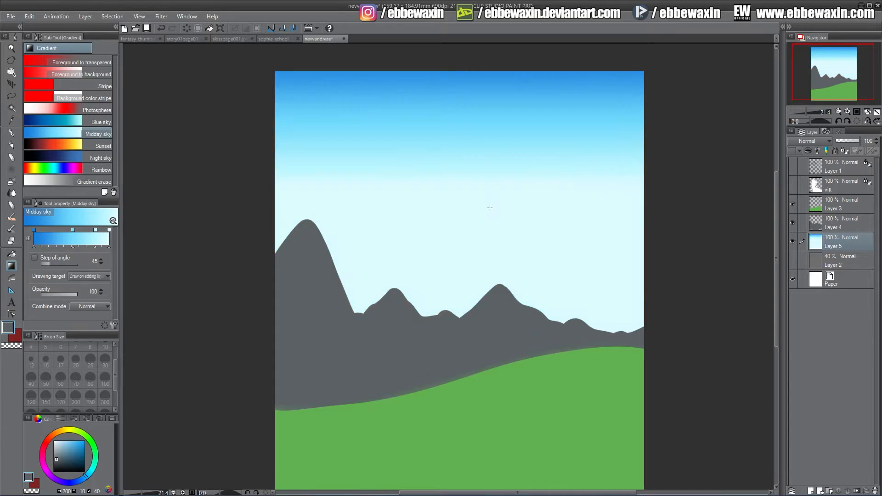
drag(854, 142, 846, 144)
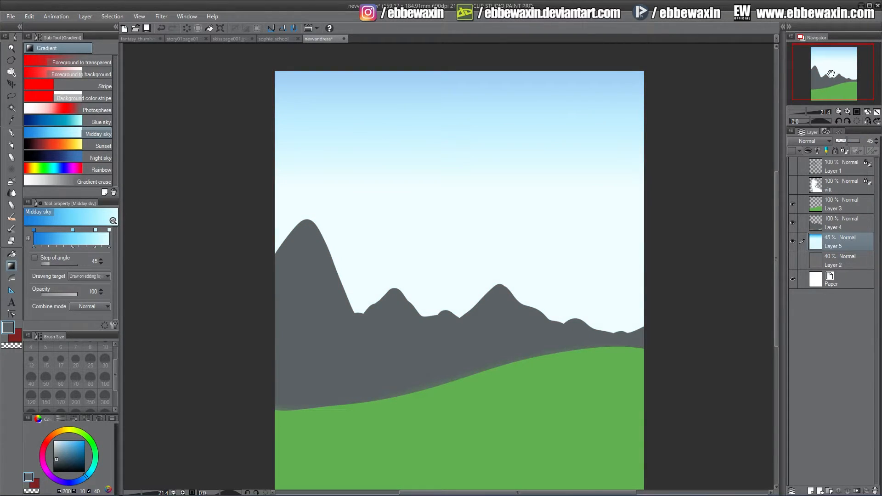
drag(831, 73, 833, 78)
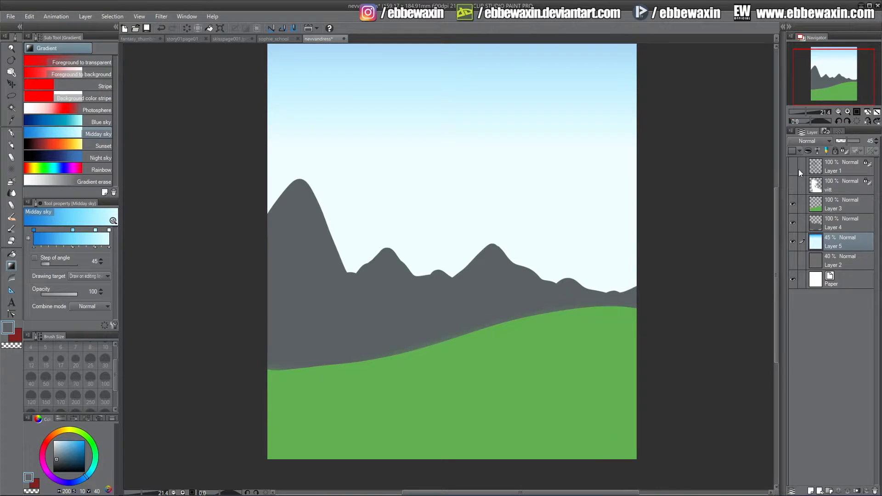
Step: Lock the mountain layer's transparent pixels and shade the mountains' bases and ridge edges in darker slate with the Lighter pencil at size 500
click(834, 225)
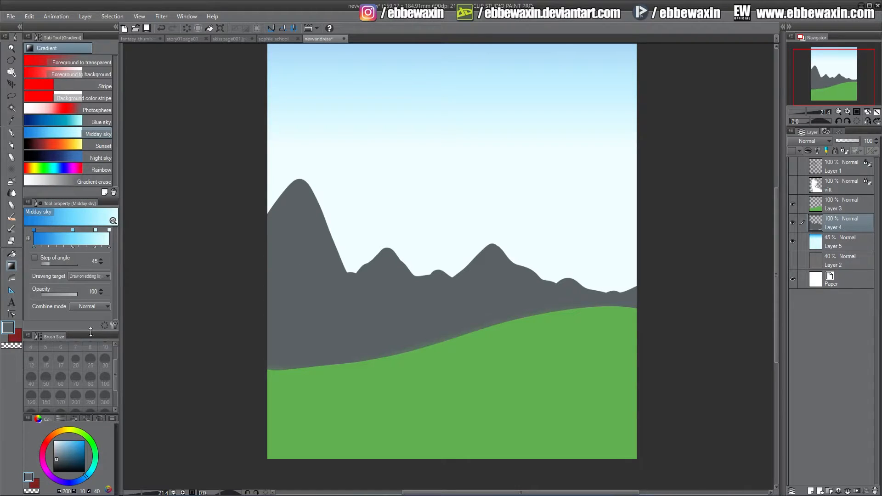
click(847, 151)
click(59, 464)
click(11, 145)
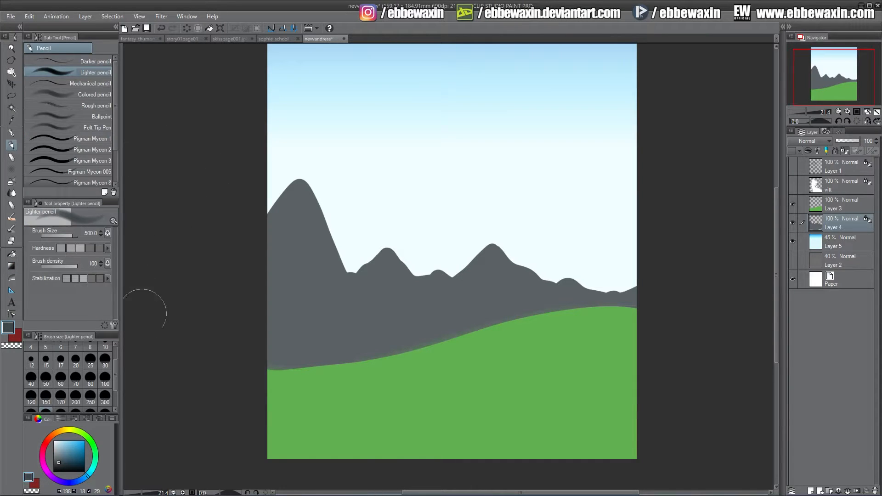
mouse_move(256, 343)
mouse_down()
mouse_move(304, 368)
mouse_move(579, 339)
mouse_move(659, 319)
mouse_move(583, 314)
mouse_move(338, 360)
mouse_move(247, 315)
mouse_move(253, 329)
mouse_move(281, 319)
mouse_move(355, 372)
mouse_move(287, 329)
mouse_move(305, 306)
mouse_move(266, 372)
mouse_move(323, 359)
mouse_move(262, 299)
mouse_move(384, 343)
mouse_move(405, 333)
mouse_move(421, 339)
mouse_move(510, 305)
mouse_move(644, 322)
mouse_up()
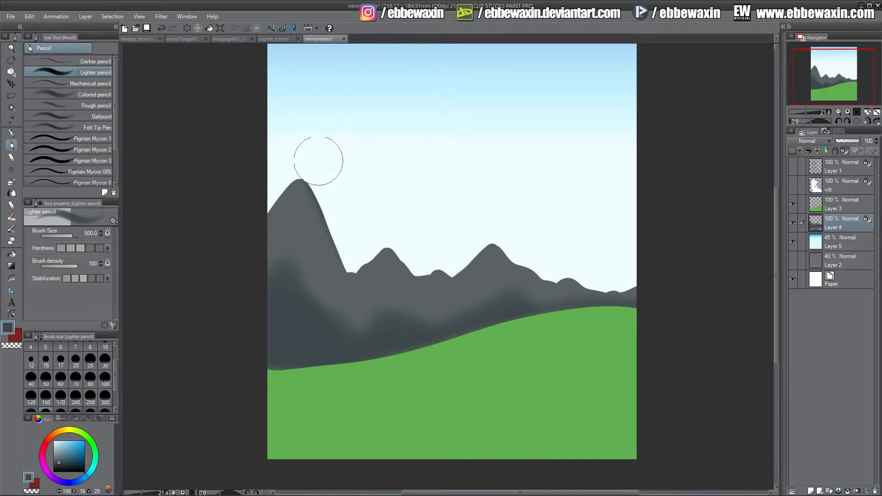
mouse_move(334, 183)
mouse_down()
mouse_move(352, 260)
mouse_move(394, 229)
mouse_move(420, 266)
mouse_move(447, 269)
mouse_move(478, 235)
mouse_move(566, 275)
mouse_up()
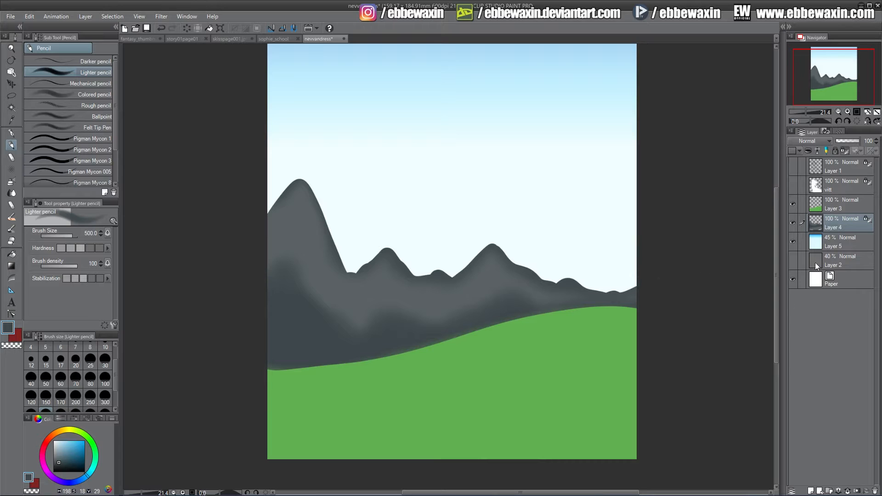
Step: On the hill layer, choose the Grass B vegetation brush and sample the hill's green as the drawing colour
click(841, 204)
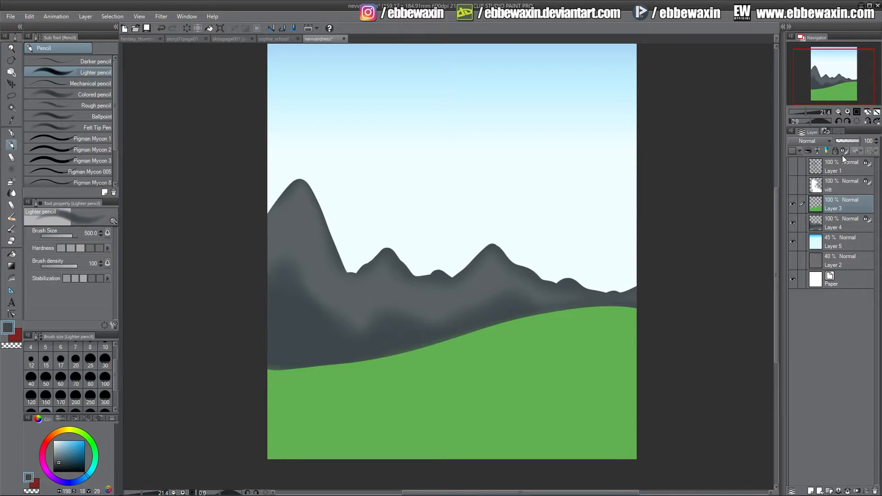
click(12, 170)
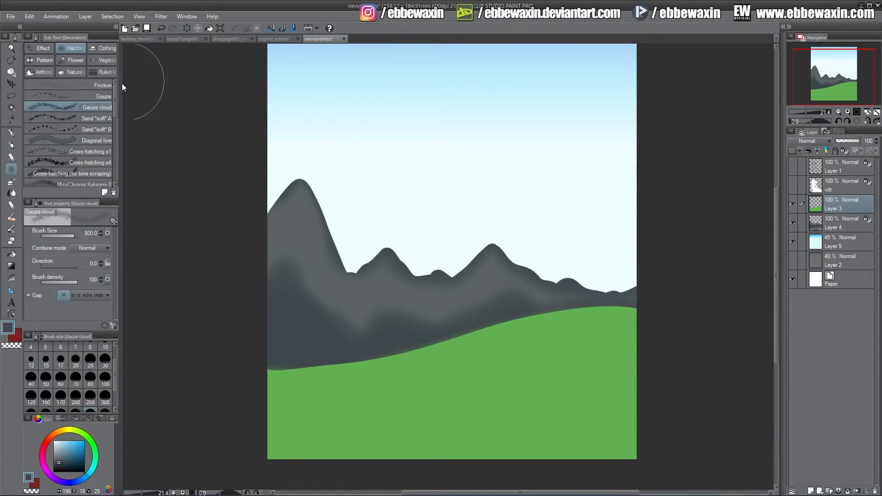
click(105, 64)
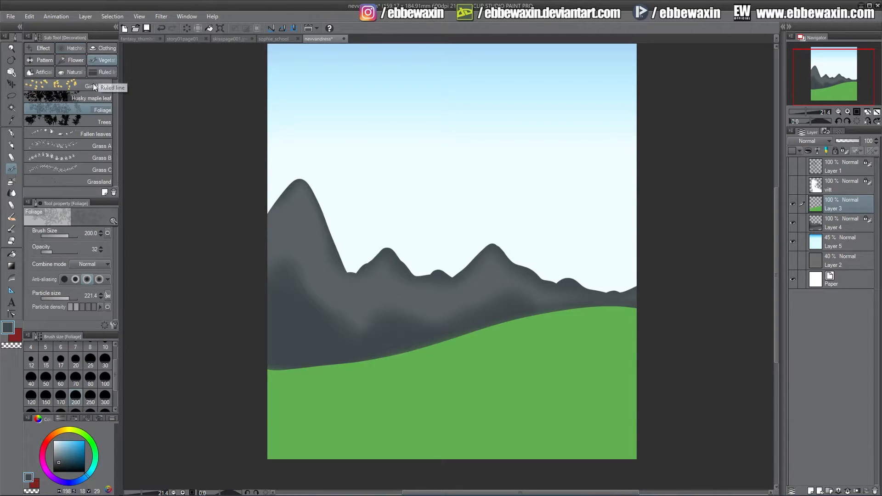
click(103, 158)
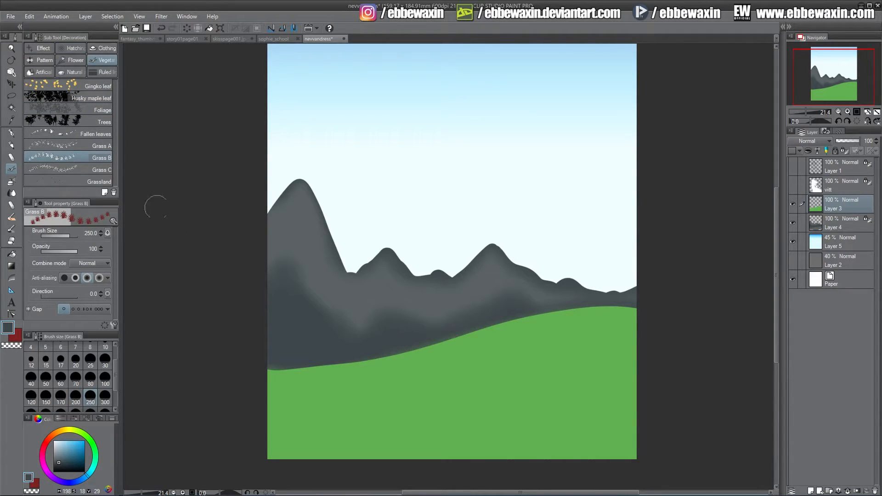
alt+click(321, 380)
Step: Try Grass B tufts along the hill's edge, including a row with a darker green as sub colour, and undo them
drag(266, 379, 358, 375)
key(ctrl+z)
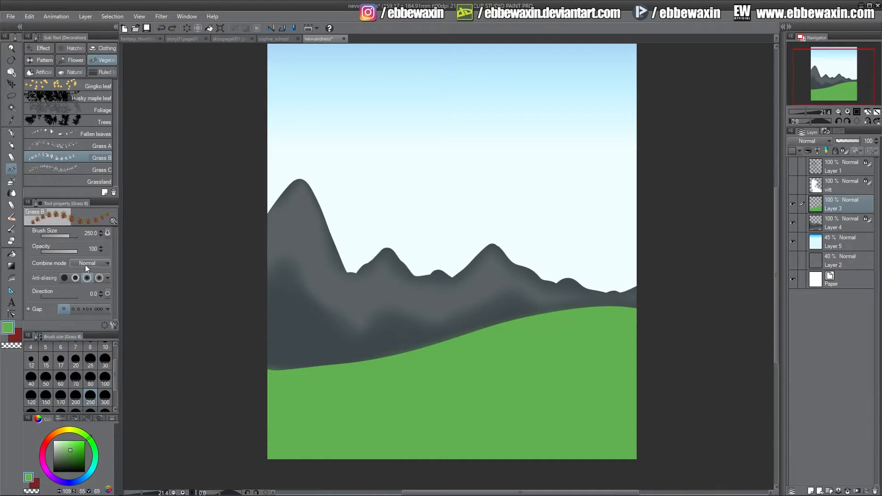
click(18, 337)
click(14, 330)
key(x)
click(95, 446)
click(79, 460)
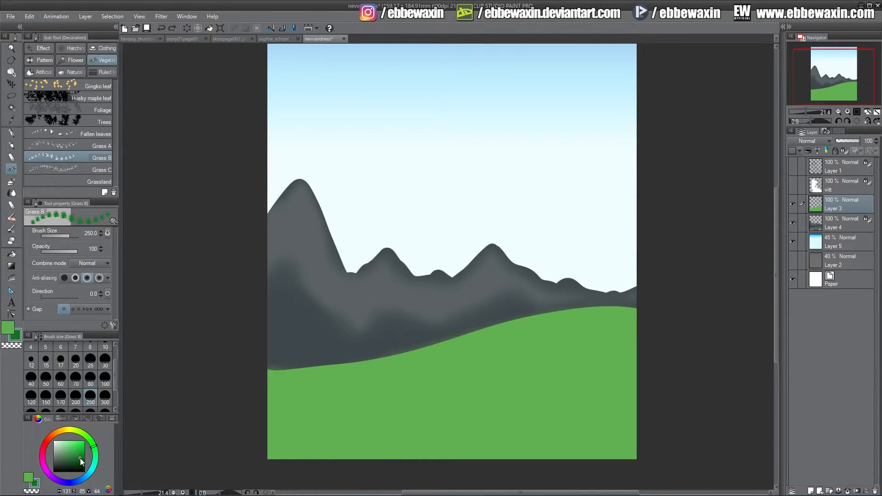
click(75, 454)
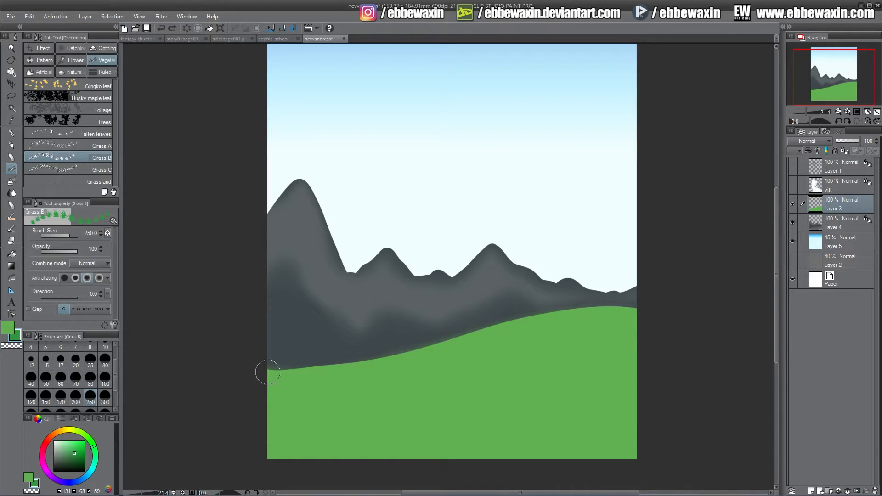
mouse_move(275, 371)
mouse_down()
mouse_move(511, 318)
mouse_move(594, 309)
mouse_move(653, 313)
mouse_up()
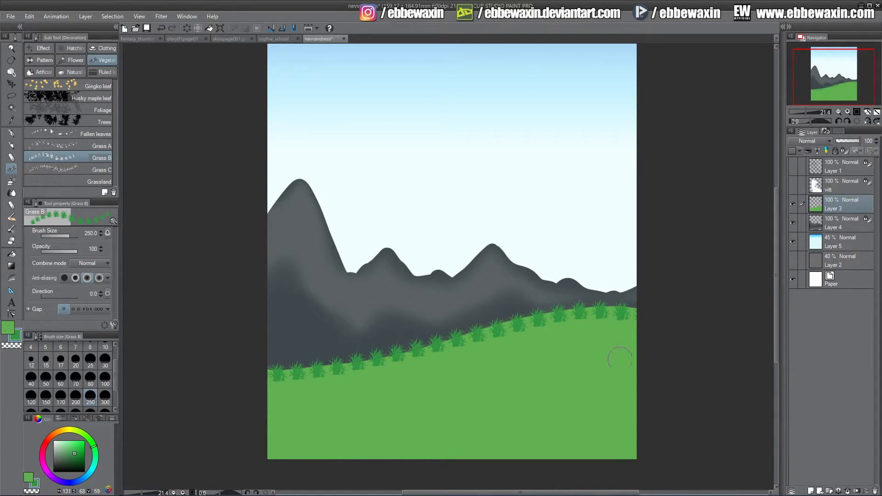
key(ctrl+z)
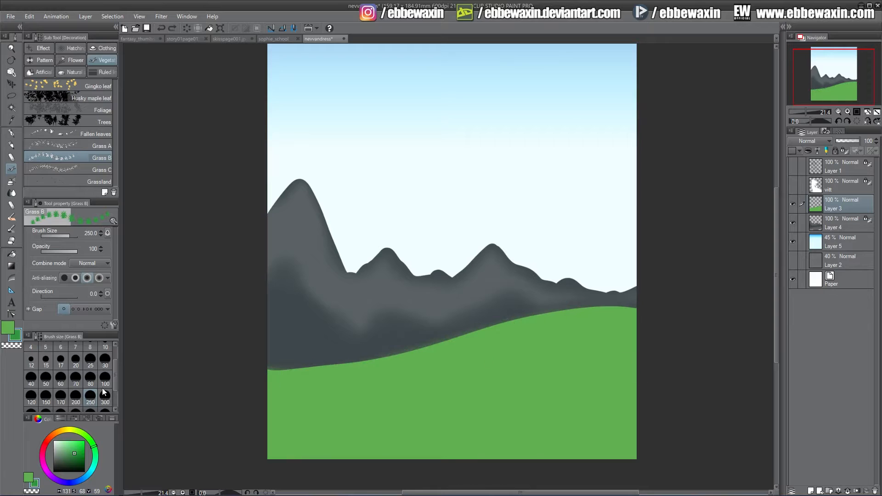
Step: Paint grass along the hill's whole upper edge in the hill's green, with Grass B at size 250 and Grass A at size 180
key(x)
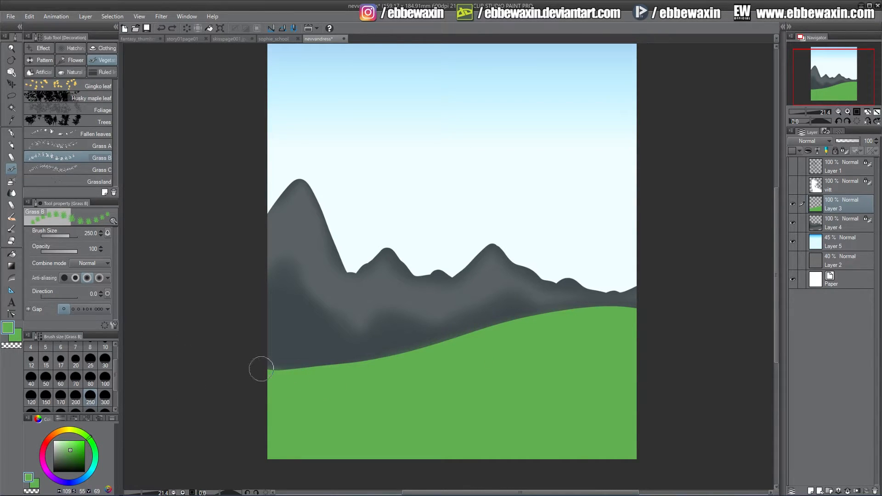
mouse_move(257, 369)
mouse_down()
mouse_move(323, 370)
mouse_move(583, 315)
mouse_move(644, 317)
mouse_move(595, 311)
mouse_move(391, 362)
mouse_move(272, 376)
mouse_move(355, 369)
mouse_move(617, 311)
mouse_move(653, 316)
mouse_up()
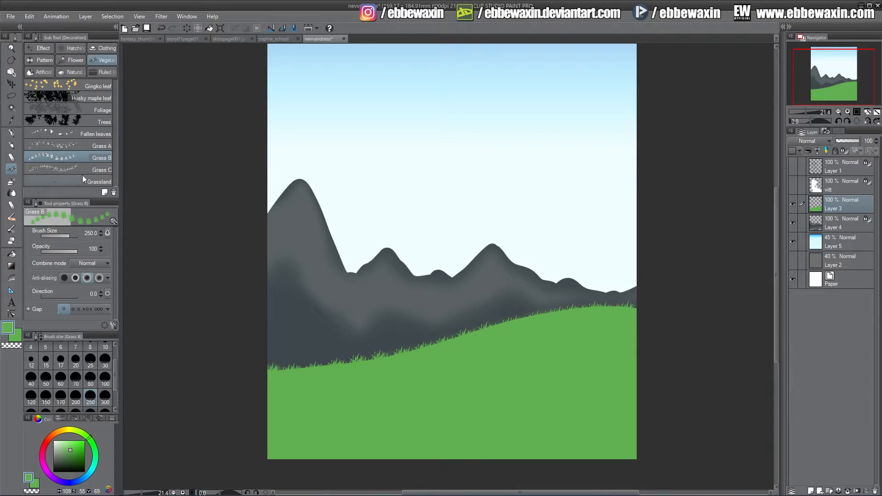
click(99, 146)
drag(273, 373, 296, 373)
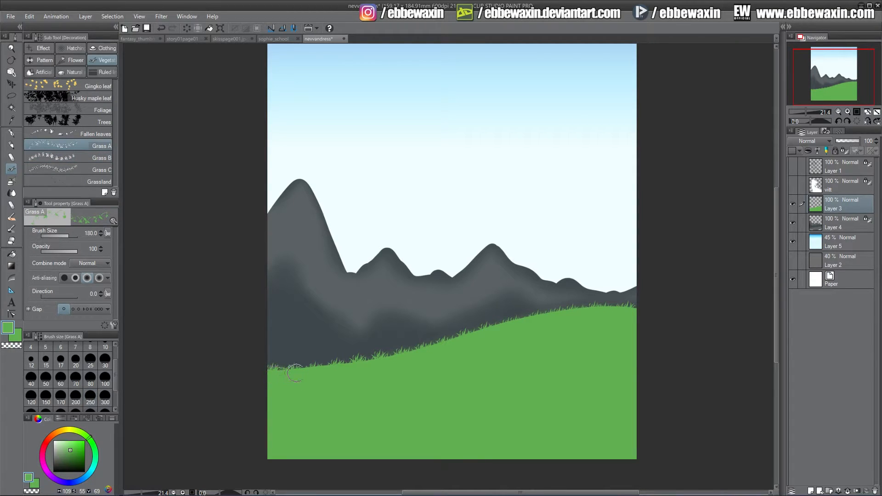
mouse_move(538, 322)
mouse_down()
mouse_move(610, 312)
mouse_move(549, 313)
mouse_move(351, 364)
mouse_move(272, 371)
mouse_up()
Step: Shade the hill in a darker green with the Lighter pencil at size 1000, darkening the foreground and adding soft patches
drag(835, 78, 835, 75)
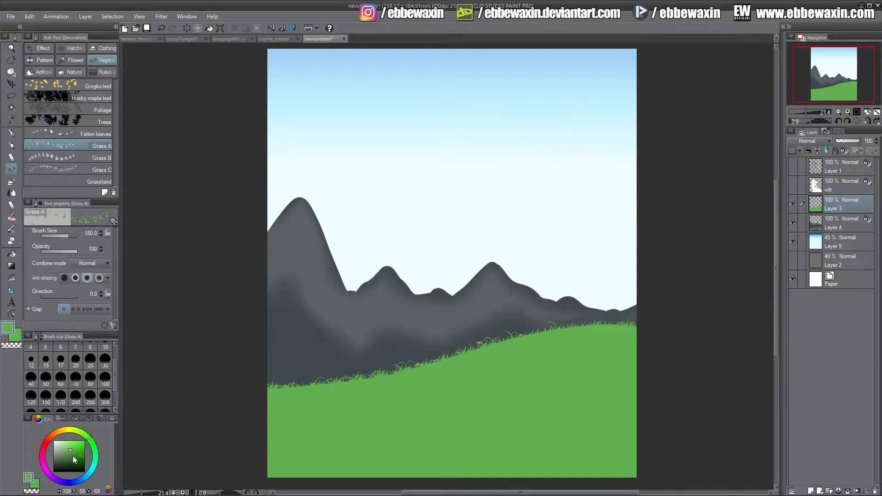
click(74, 459)
click(13, 146)
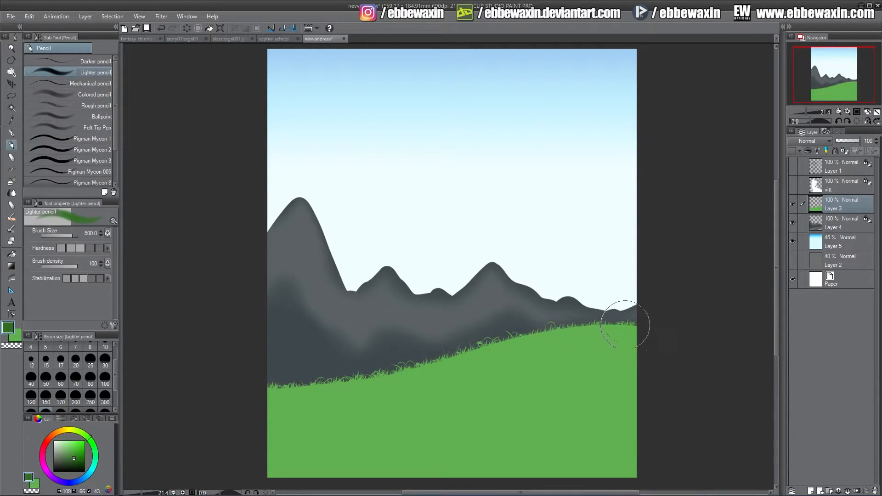
scroll(117, 381, down, 1)
click(105, 395)
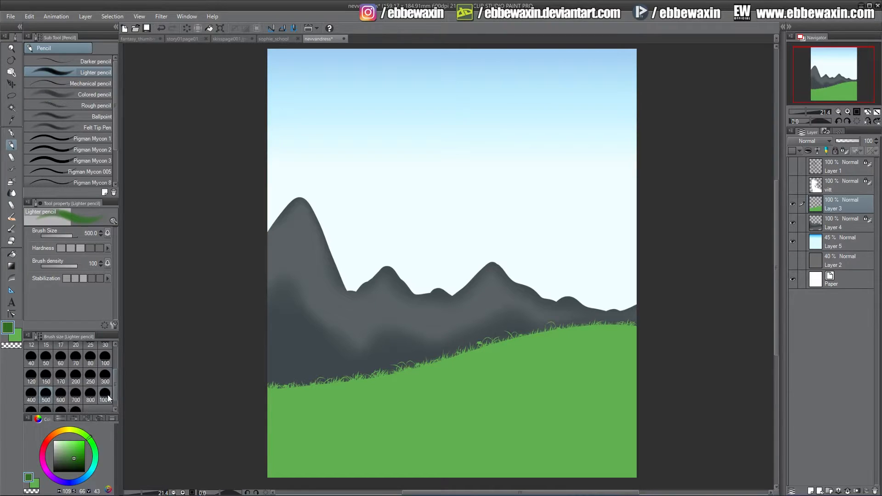
drag(838, 84, 837, 85)
mouse_move(699, 329)
mouse_down()
mouse_move(585, 448)
mouse_move(246, 437)
mouse_move(670, 435)
mouse_move(479, 384)
mouse_move(261, 387)
mouse_move(593, 359)
mouse_up()
drag(836, 79, 834, 76)
mouse_move(637, 299)
mouse_down()
mouse_move(442, 398)
mouse_move(500, 401)
mouse_move(626, 363)
mouse_move(644, 342)
mouse_move(590, 337)
mouse_move(402, 368)
mouse_move(286, 404)
mouse_move(349, 441)
mouse_move(566, 431)
mouse_move(637, 449)
mouse_move(607, 466)
mouse_move(251, 458)
mouse_up()
drag(834, 76, 834, 76)
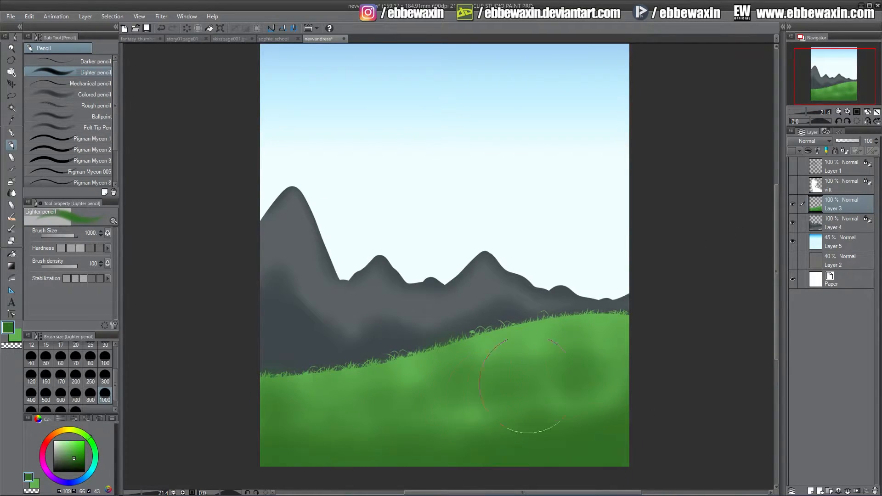
Step: On the mountain layer, paint light blue snow caps on the three highest peaks with the G-pen at size 300
click(839, 223)
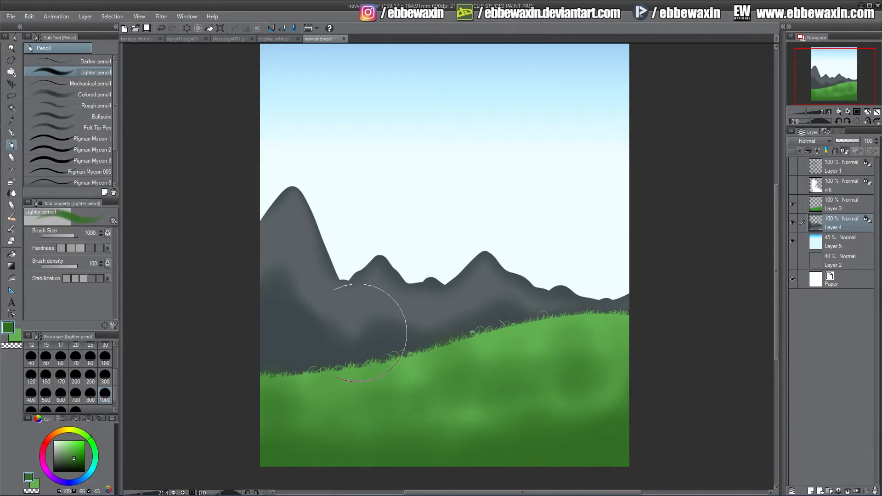
click(88, 476)
drag(82, 459, 61, 442)
click(13, 135)
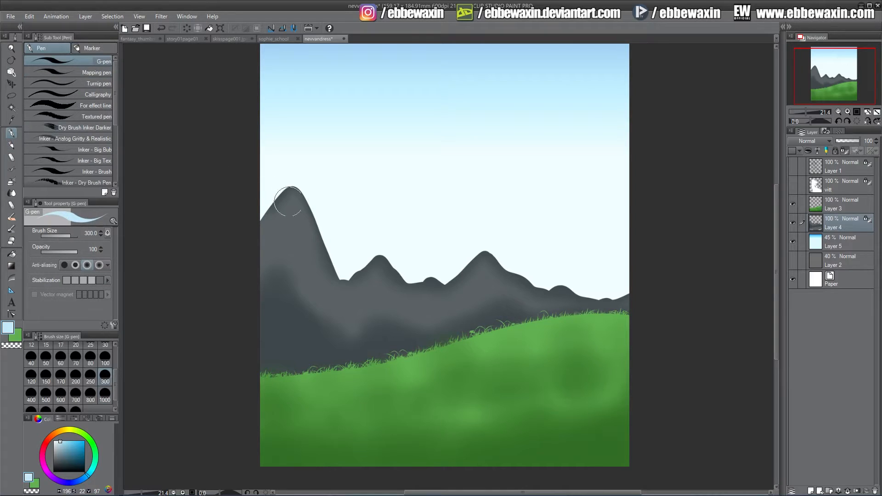
mouse_move(270, 197)
mouse_down()
mouse_move(315, 201)
mouse_move(319, 216)
mouse_move(289, 198)
mouse_move(276, 209)
mouse_up()
drag(361, 265, 409, 250)
mouse_move(465, 239)
mouse_down()
mouse_move(472, 262)
mouse_move(500, 263)
mouse_up()
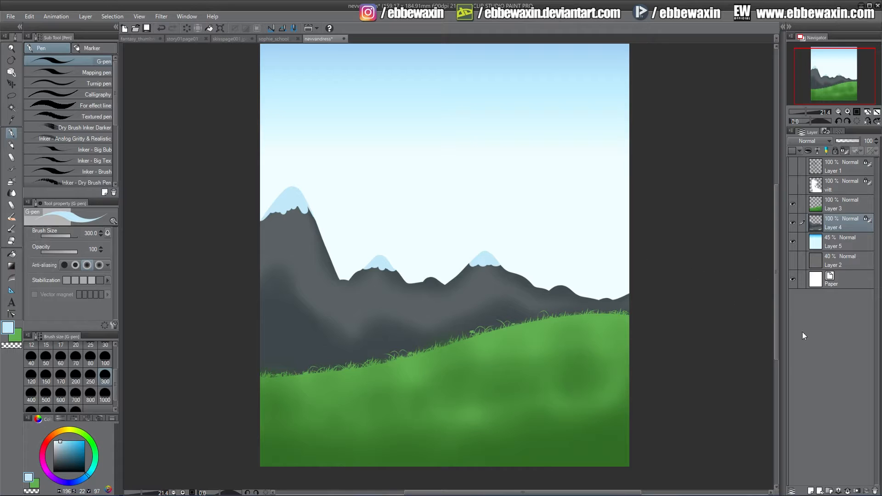
Step: Highlight the snow caps in near-white blue and show the woman's line art and white fill layers
click(57, 440)
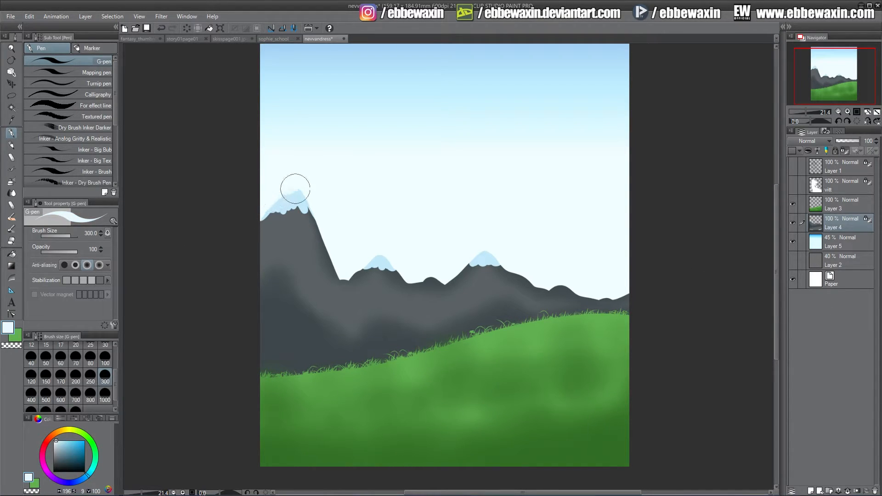
drag(296, 189, 307, 199)
mouse_move(362, 262)
mouse_down()
mouse_move(374, 254)
mouse_move(391, 263)
mouse_move(375, 256)
mouse_up()
drag(474, 257, 510, 258)
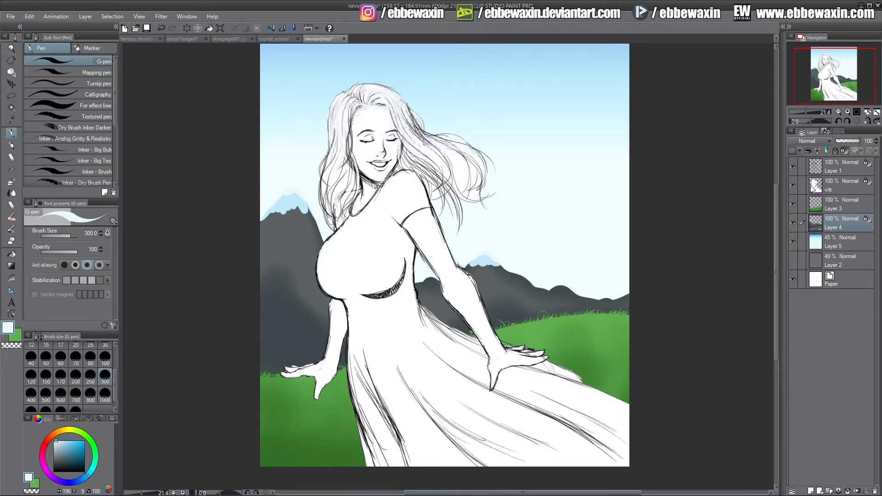
click(793, 166)
click(792, 185)
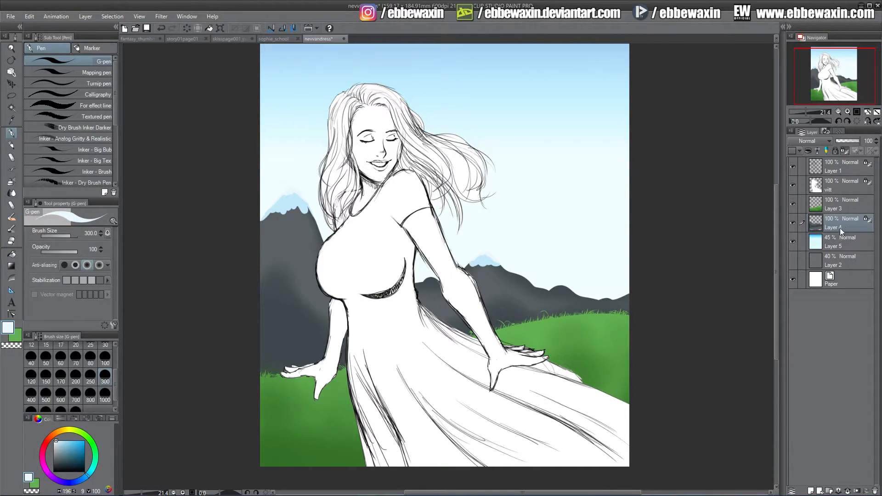
Step: Examine what the hill, mountain and sky layers each contribute by toggling their visibility one at a time
click(839, 206)
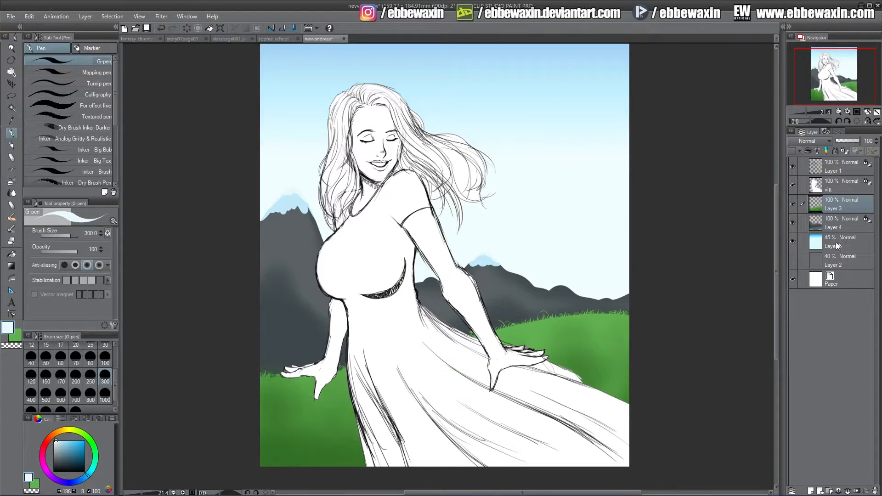
shift+click(837, 244)
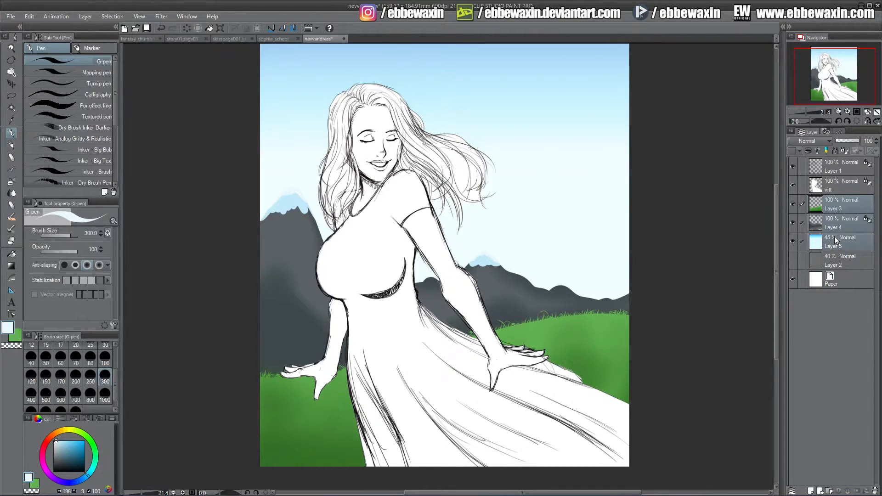
right_click(836, 240)
click(836, 209)
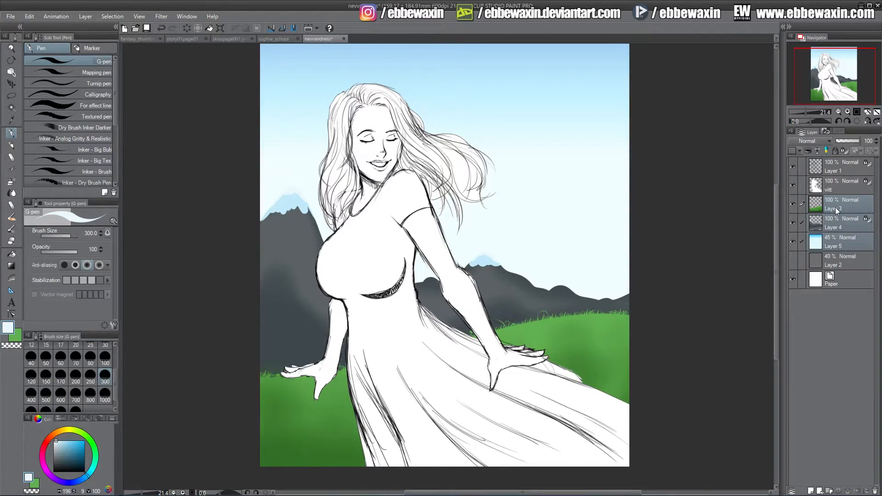
click(793, 204)
click(793, 204)
click(793, 224)
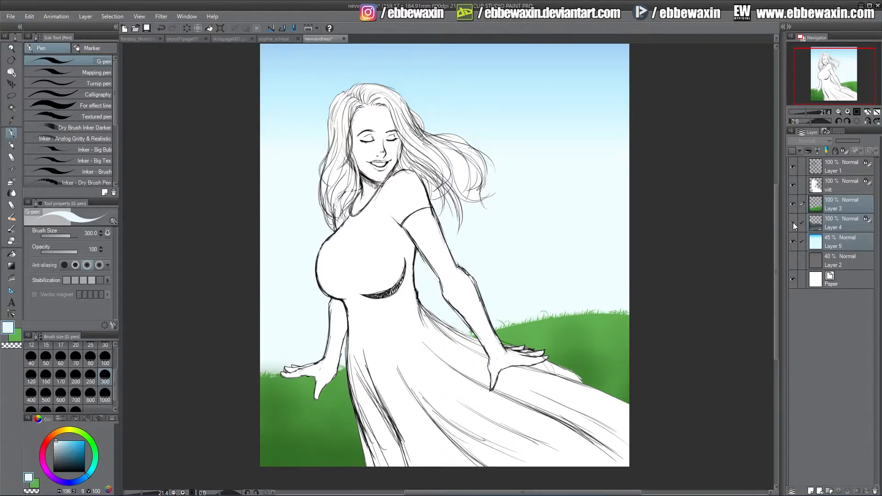
click(793, 224)
click(792, 242)
click(793, 242)
Step: Combine the hill, mountain and sky layers into a single layer and check it by toggling its visibility
click(839, 242)
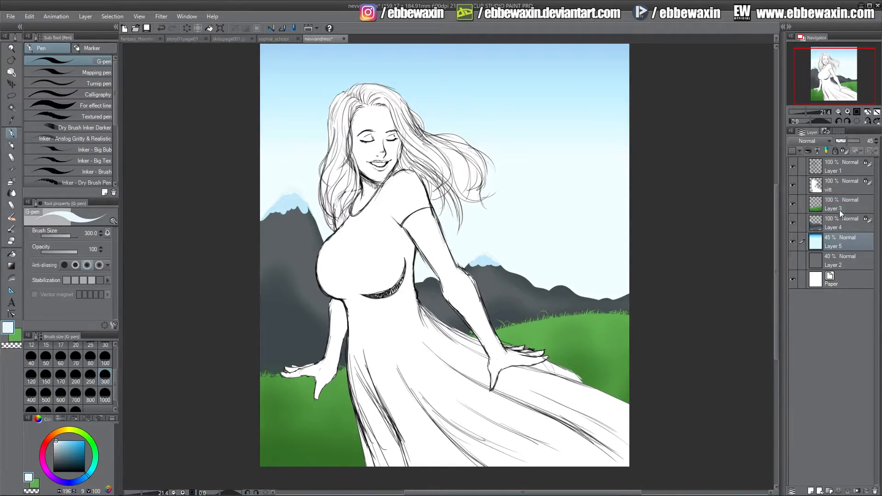
shift+click(838, 207)
right_click(837, 207)
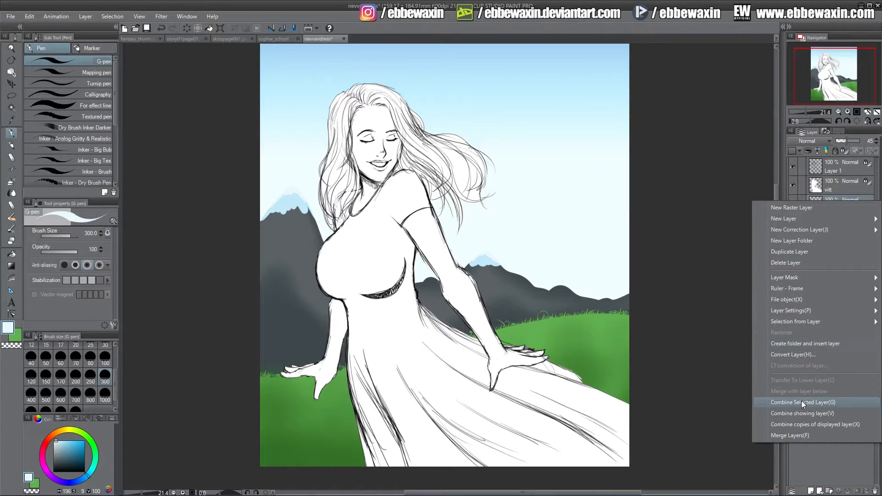
click(833, 403)
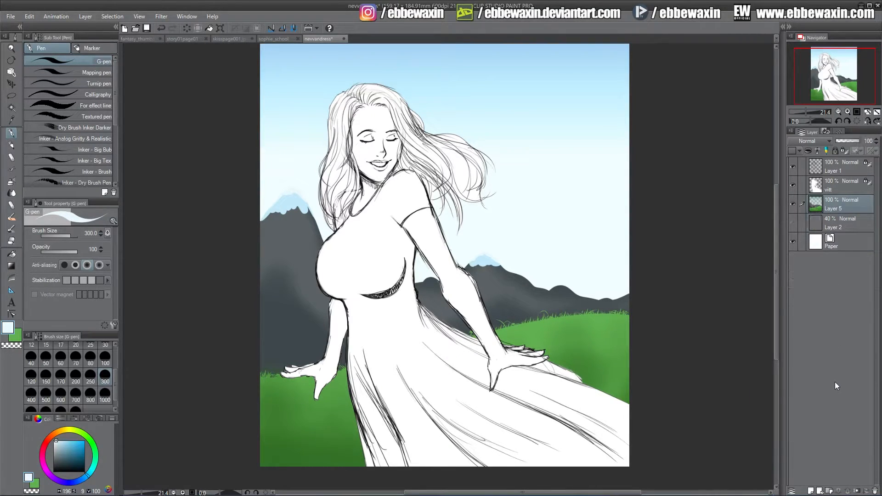
click(793, 204)
click(794, 204)
Step: Apply a Gaussian blur of 53.53 to the combined landscape layer and set its opacity to 87%
click(163, 19)
mouse_move(198, 30)
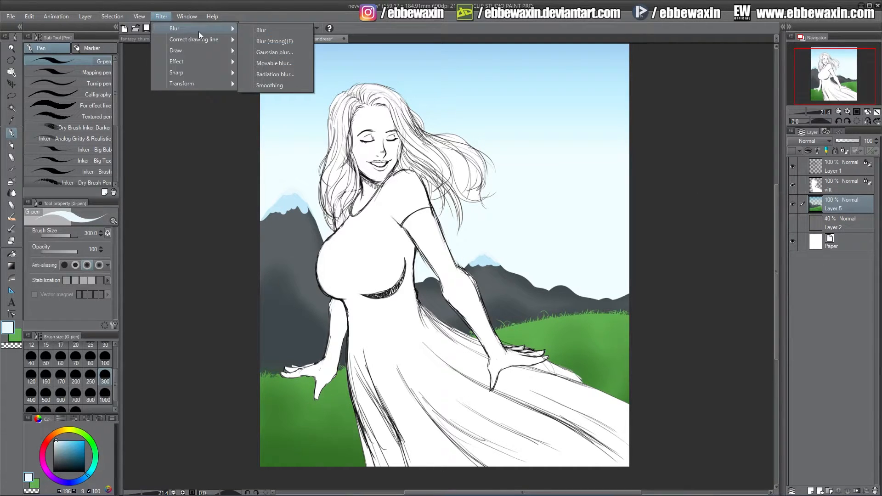
click(281, 54)
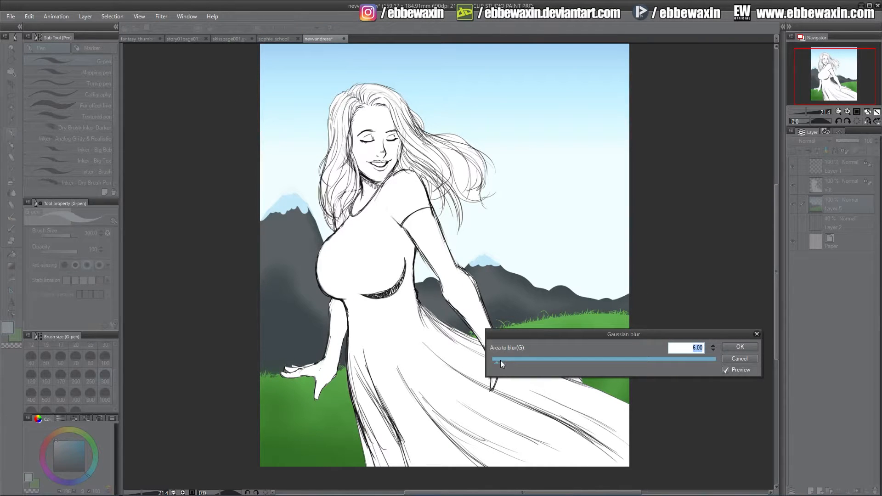
drag(500, 363, 516, 363)
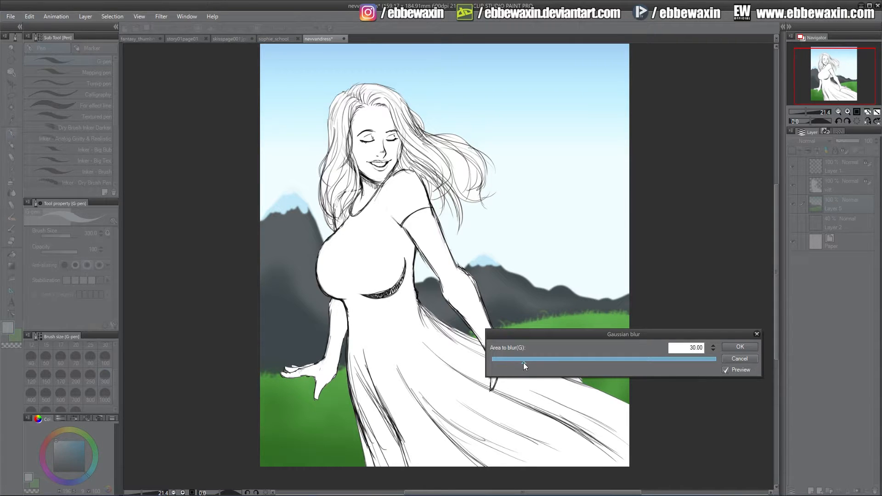
drag(527, 363, 547, 365)
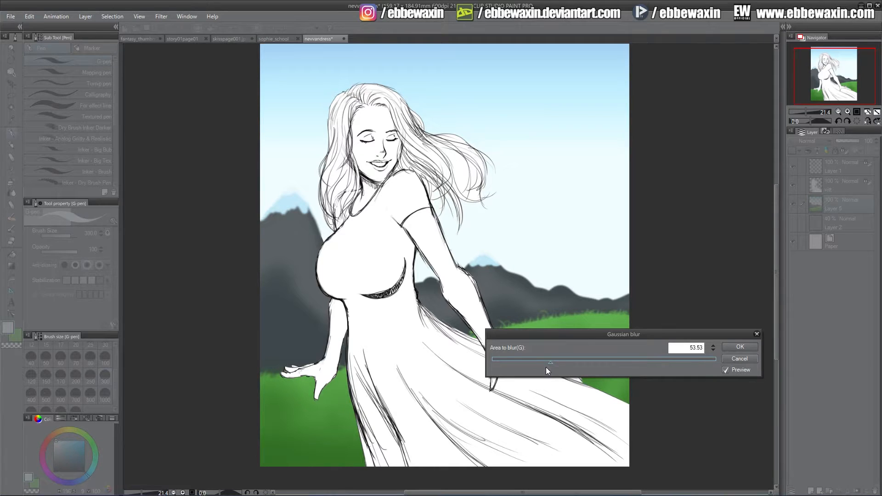
click(737, 347)
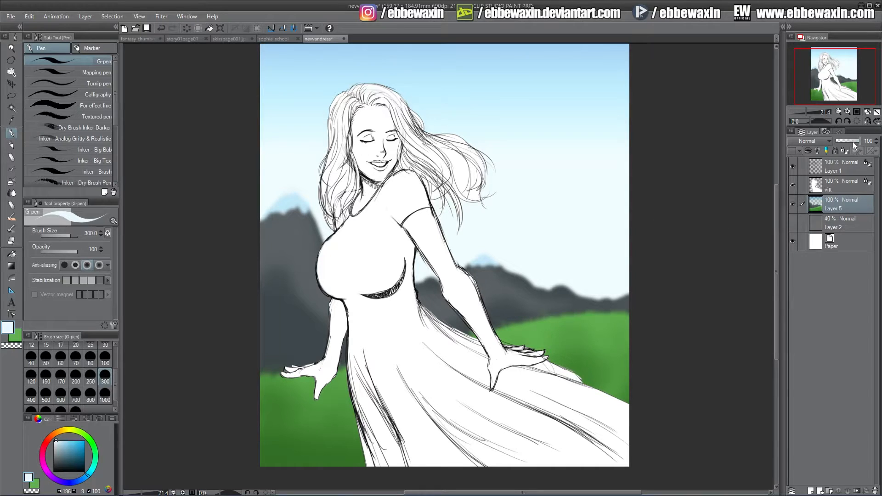
drag(855, 145, 857, 145)
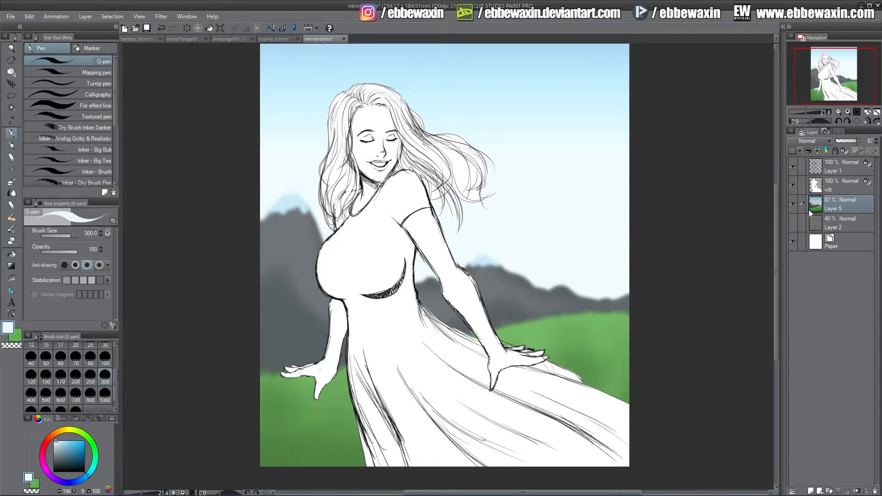
Step: Undo the opacity change and the Gaussian blur on the combined landscape layer
key(ctrl+z)
key(ctrl+z)
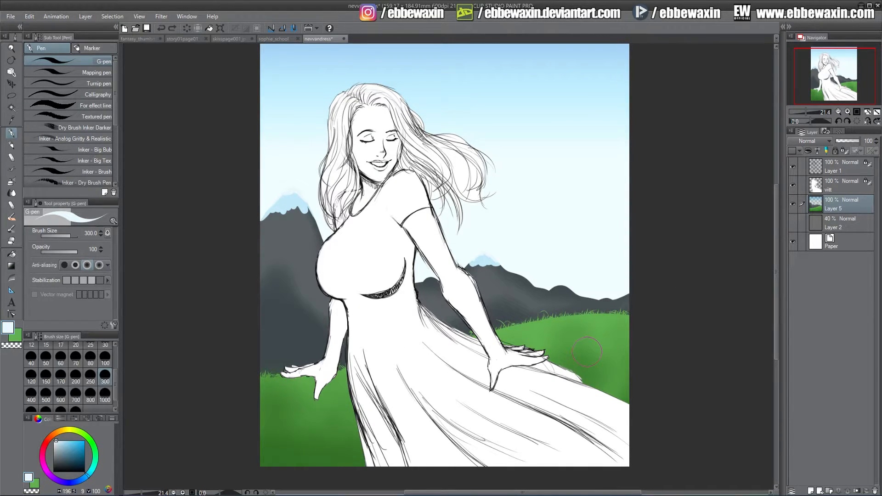
drag(828, 86, 828, 83)
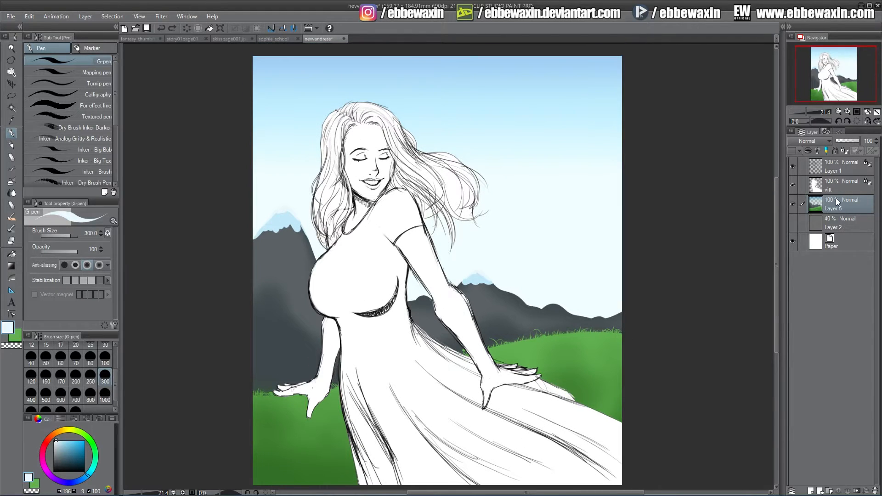
Step: Add a new layer above the landscape and paint a thick brown tree trunk on the right-hand hill with the G-pen at size 300
click(812, 483)
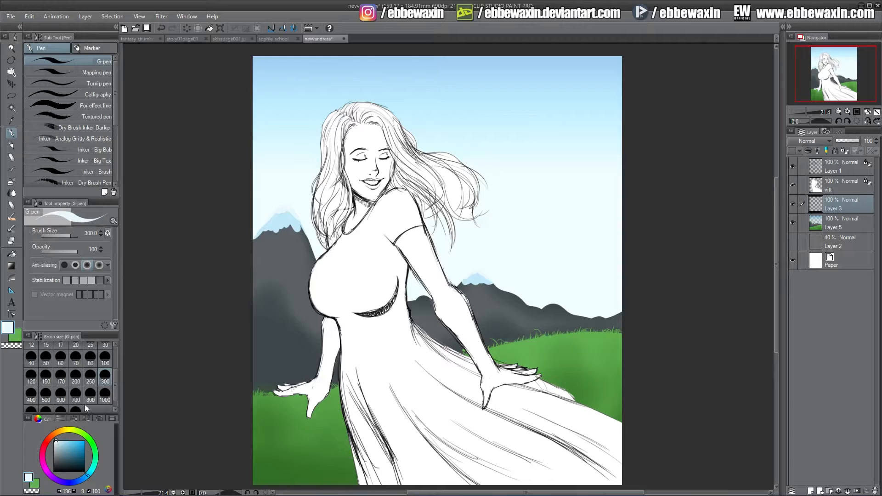
click(55, 436)
click(67, 458)
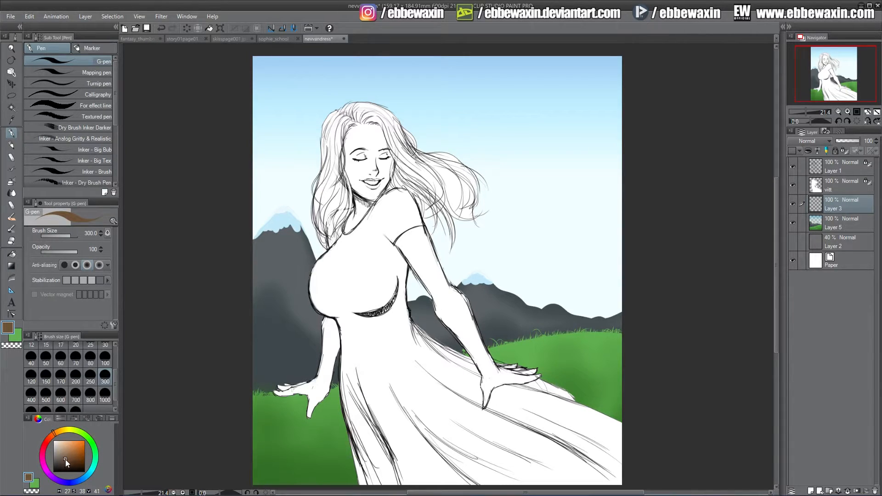
click(67, 460)
click(563, 348)
mouse_move(563, 348)
mouse_down()
mouse_move(573, 163)
mouse_move(567, 342)
mouse_move(590, 347)
mouse_move(569, 162)
mouse_move(572, 335)
mouse_move(576, 154)
mouse_move(584, 150)
mouse_move(595, 345)
mouse_move(588, 162)
mouse_move(595, 333)
mouse_move(583, 348)
mouse_move(569, 347)
mouse_move(594, 354)
mouse_up()
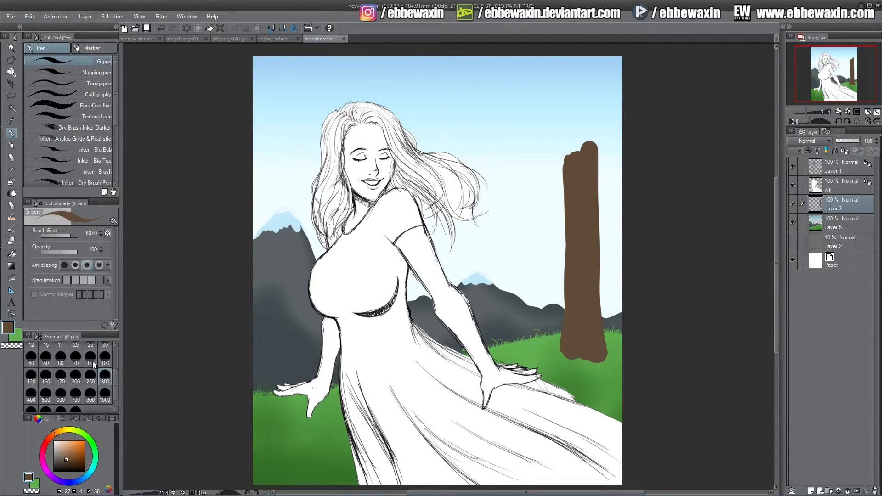
Step: Paint spreading brown roots at the base of the tree trunk with the brush at size 70
click(75, 357)
drag(546, 358, 561, 351)
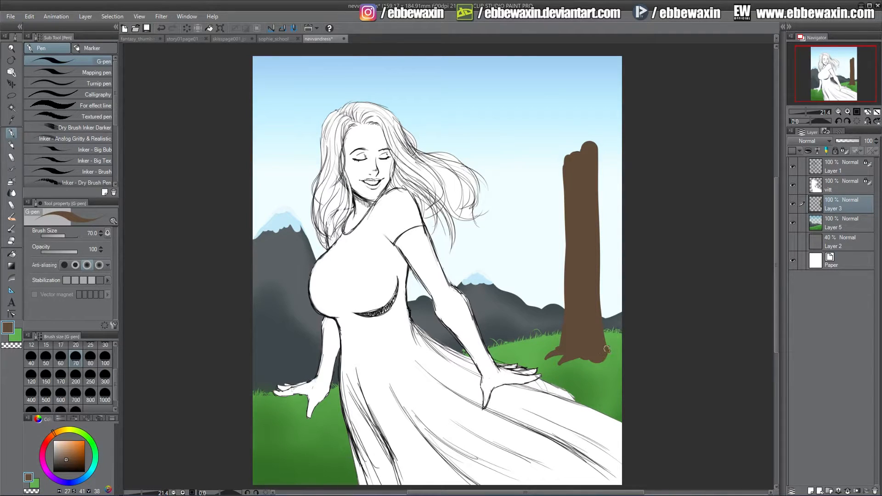
mouse_move(604, 355)
mouse_down()
mouse_move(612, 365)
mouse_move(583, 369)
mouse_up()
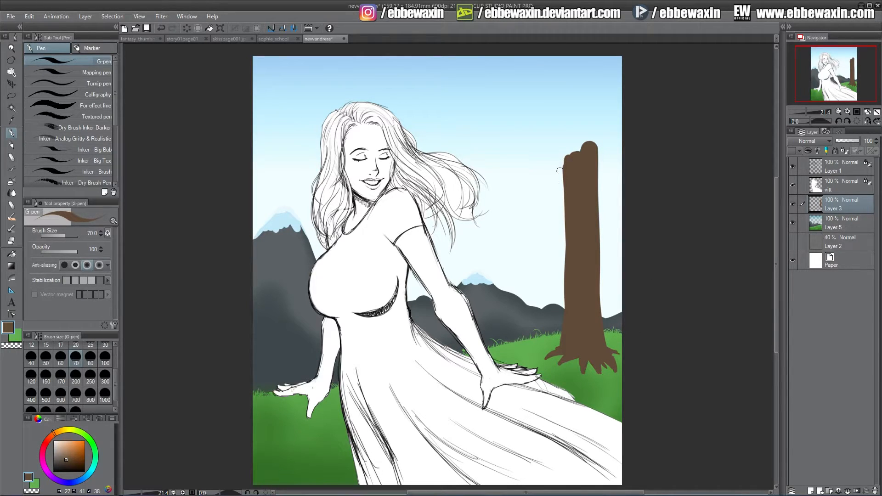
Step: Add tapering brown branches on both sides of the upper trunk and extend the trunk's top upward
drag(562, 175, 533, 137)
mouse_move(550, 165)
mouse_down()
mouse_move(578, 182)
mouse_move(623, 133)
mouse_move(594, 185)
mouse_up()
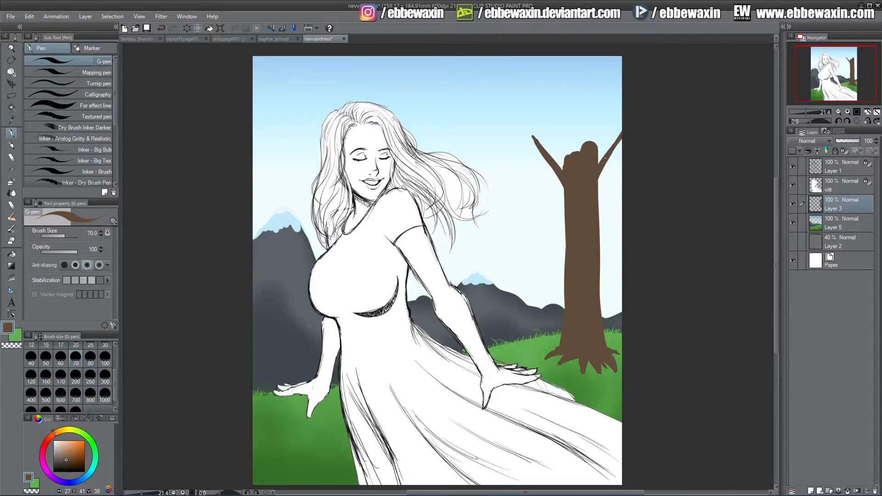
drag(620, 142, 595, 185)
mouse_move(592, 147)
mouse_down()
mouse_move(609, 131)
mouse_move(567, 157)
mouse_move(567, 170)
mouse_move(552, 133)
mouse_move(575, 155)
mouse_move(572, 131)
mouse_move(581, 151)
mouse_move(597, 129)
mouse_move(582, 128)
mouse_up()
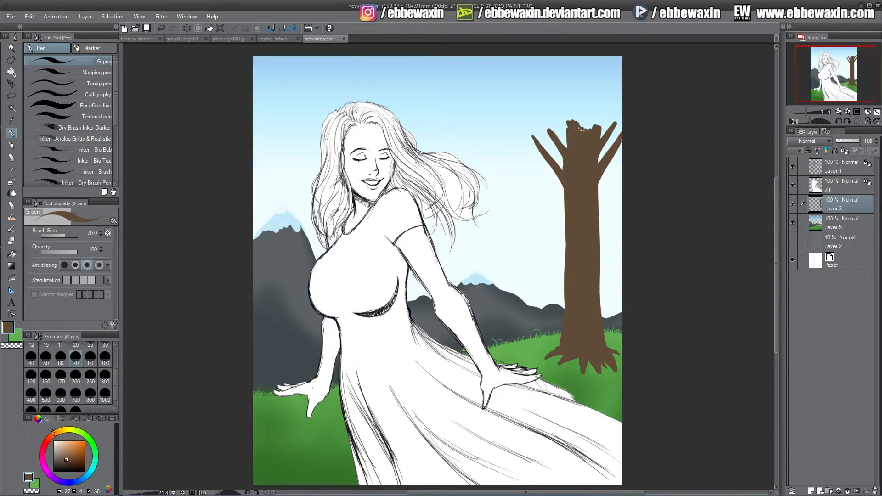
Step: Outline a wide dark green canopy over the trunk at brush size 100 and fill it in at size 300
click(20, 340)
drag(82, 453, 75, 457)
click(106, 358)
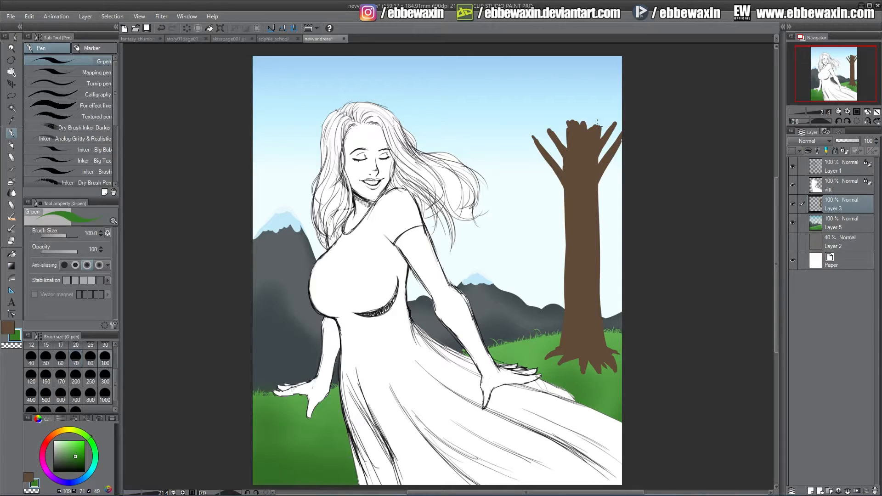
mouse_move(630, 135)
mouse_down()
mouse_move(535, 141)
mouse_move(477, 127)
mouse_move(422, 98)
mouse_move(451, 64)
mouse_move(485, 56)
mouse_move(476, 53)
mouse_move(419, 99)
mouse_up()
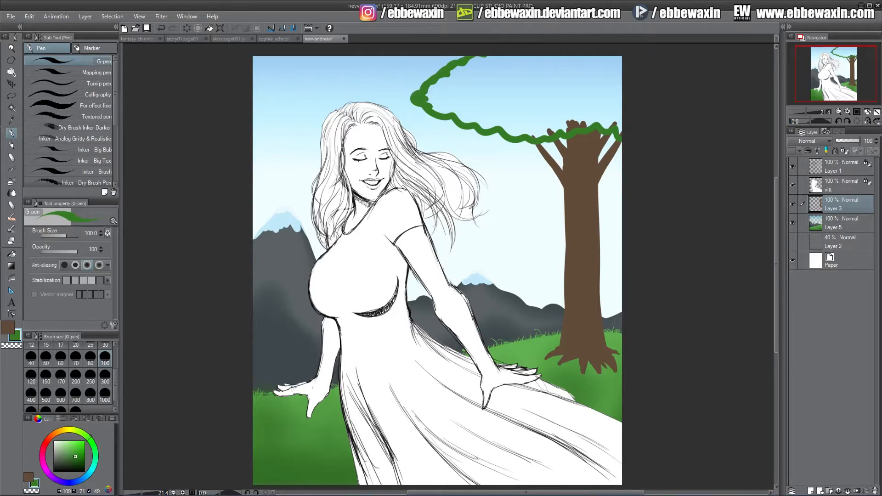
click(105, 374)
mouse_move(629, 122)
mouse_down()
mouse_move(528, 129)
mouse_move(411, 94)
mouse_move(439, 89)
mouse_move(453, 71)
mouse_move(476, 74)
mouse_move(456, 89)
mouse_move(496, 61)
mouse_move(506, 108)
mouse_move(518, 111)
mouse_move(562, 63)
mouse_move(579, 60)
mouse_move(597, 106)
mouse_move(615, 82)
mouse_up()
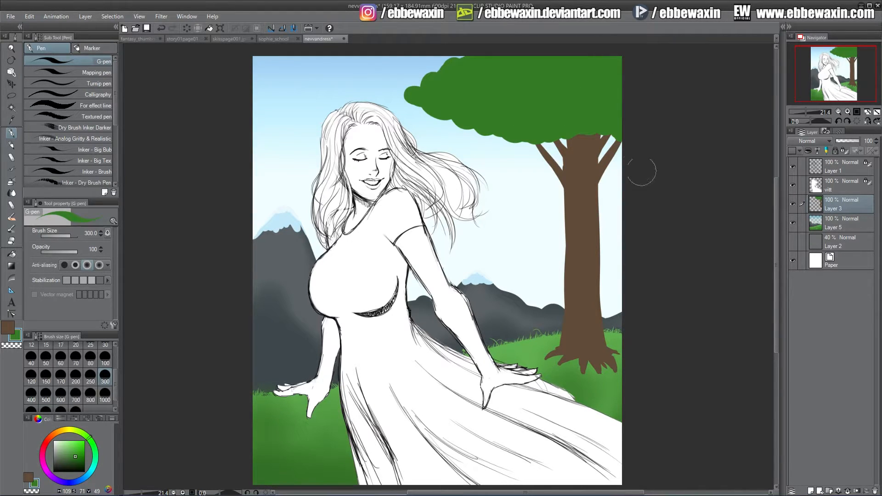
Step: Paint lighter green leaf clusters across the upper canopy, with scattered dabs along their lower edge
drag(75, 454, 73, 447)
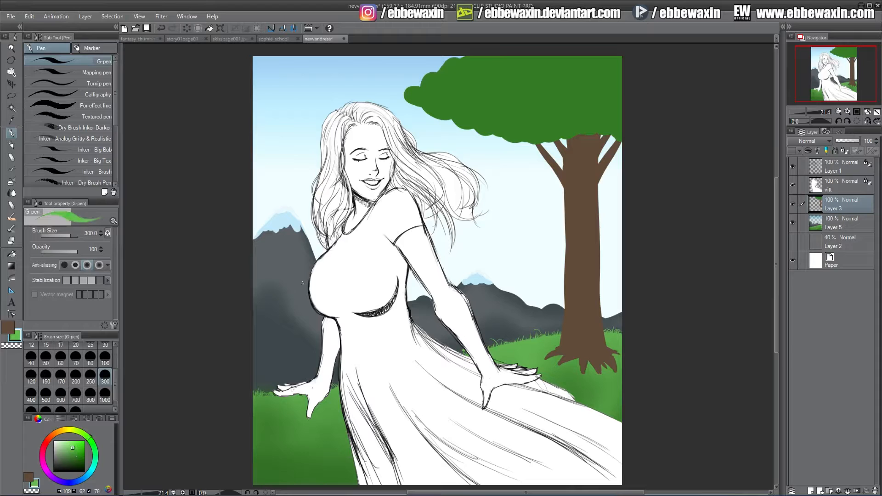
mouse_move(616, 85)
mouse_down()
mouse_move(538, 90)
mouse_move(493, 83)
mouse_move(435, 86)
mouse_up()
drag(617, 58, 459, 64)
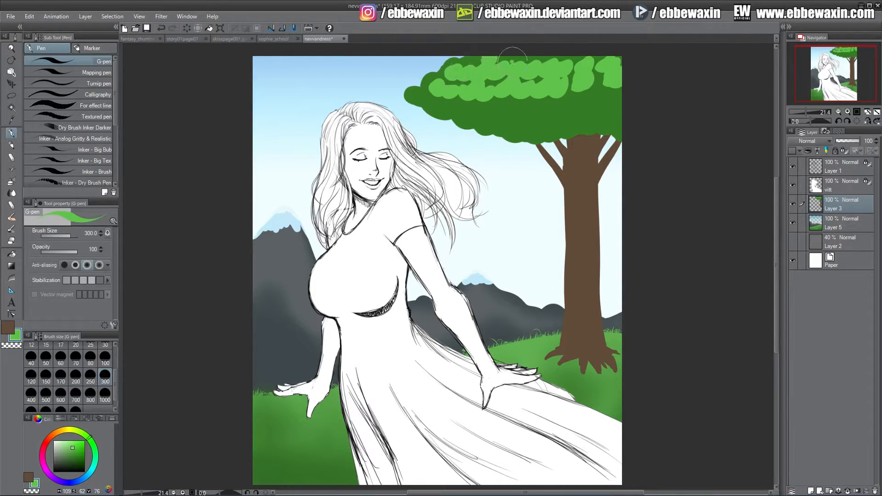
click(614, 95)
click(597, 99)
click(569, 108)
click(547, 106)
click(530, 107)
click(513, 107)
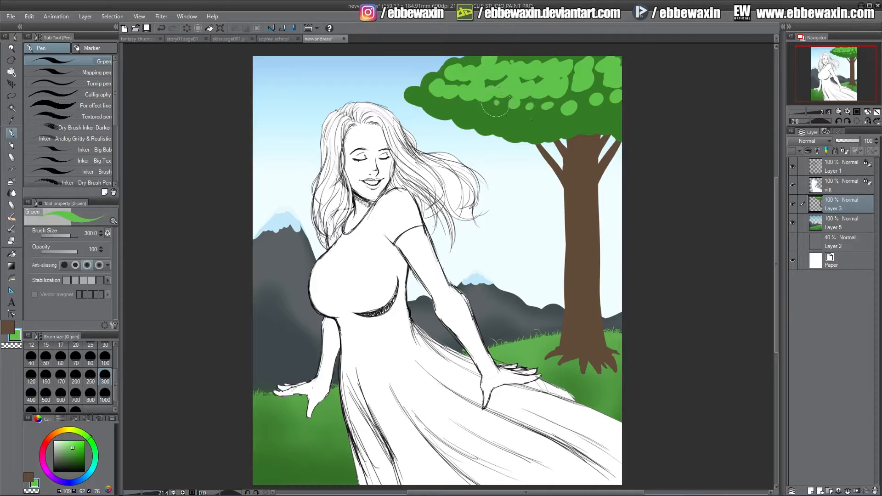
click(494, 102)
Step: Dab bright yellowish-green highlights over the leaf clusters across the whole upper part of the canopy
click(70, 441)
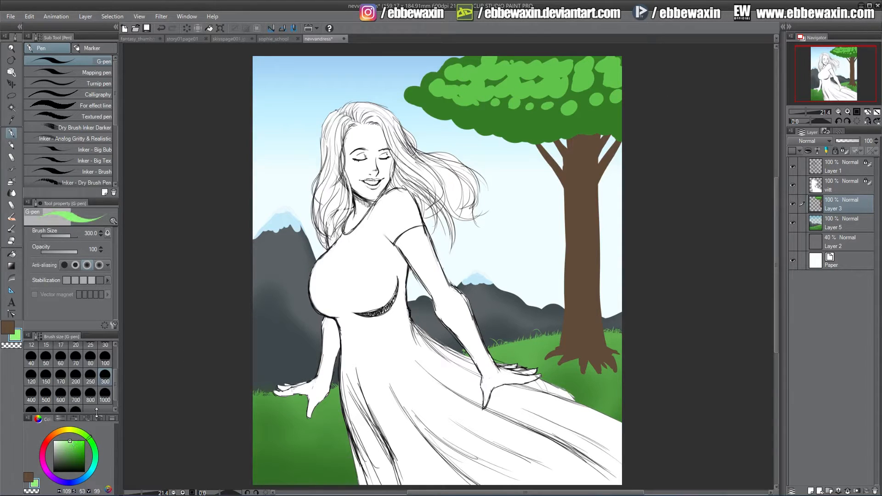
click(614, 75)
click(616, 94)
click(596, 97)
click(569, 107)
click(559, 101)
click(584, 93)
click(571, 93)
click(546, 102)
click(508, 99)
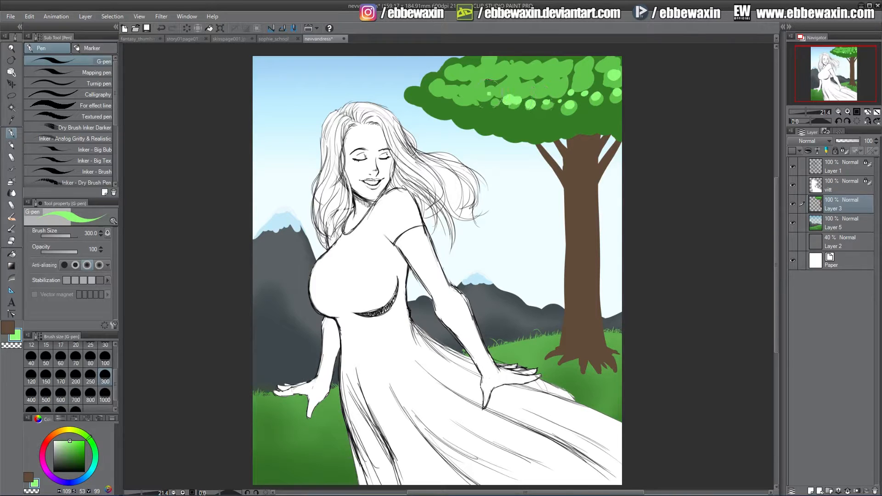
click(486, 96)
click(471, 92)
click(450, 88)
click(454, 69)
click(487, 76)
click(469, 74)
click(481, 77)
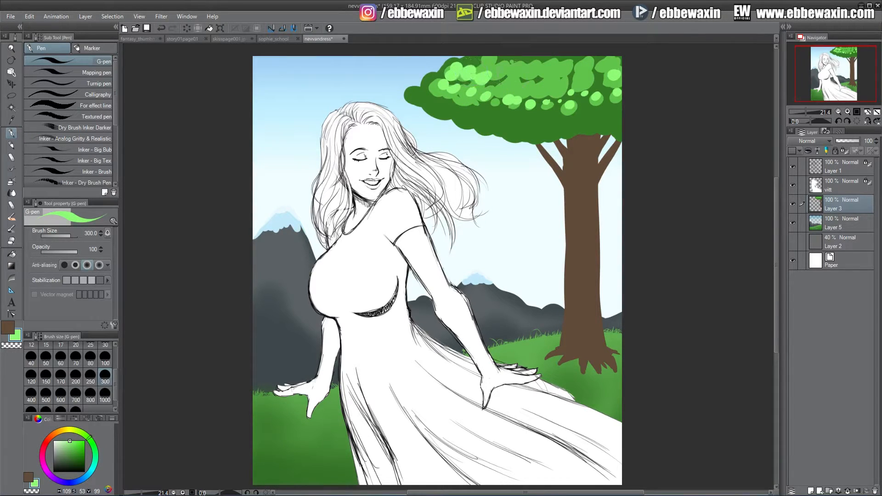
click(510, 81)
click(583, 77)
click(549, 83)
click(528, 80)
click(525, 73)
click(504, 66)
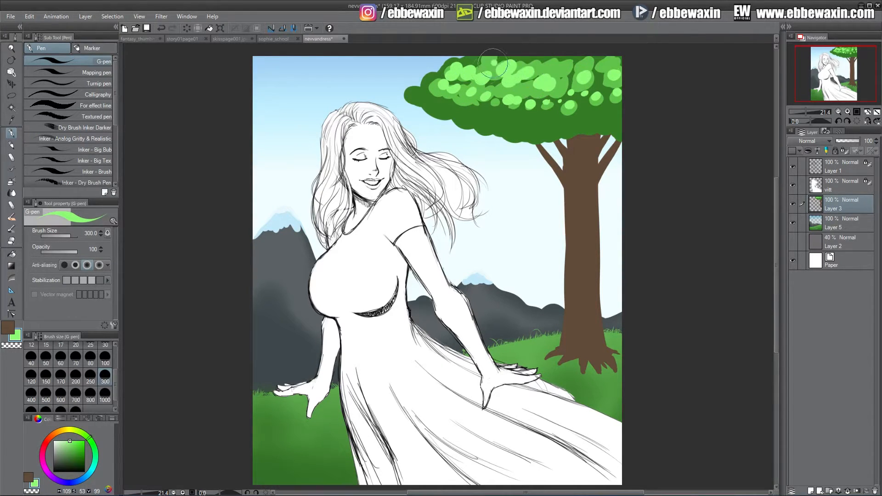
click(481, 62)
click(585, 57)
drag(568, 63, 538, 68)
drag(528, 59, 521, 67)
click(549, 57)
click(564, 64)
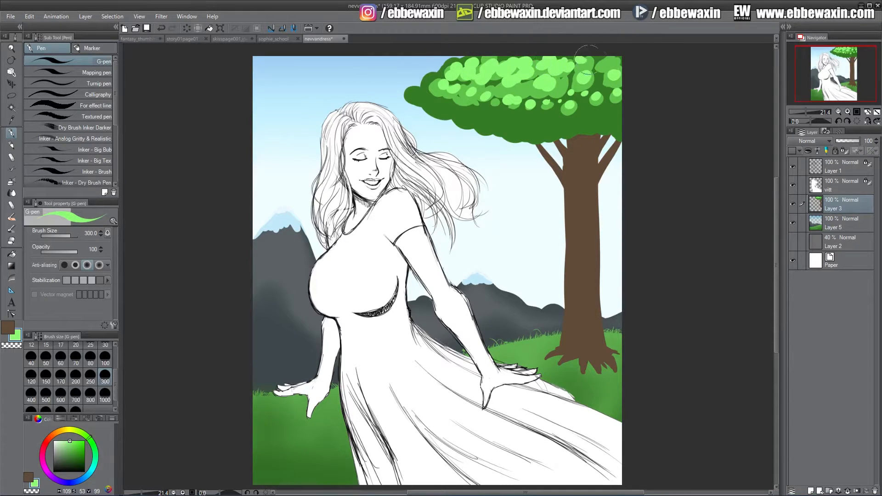
click(581, 60)
click(595, 60)
click(609, 62)
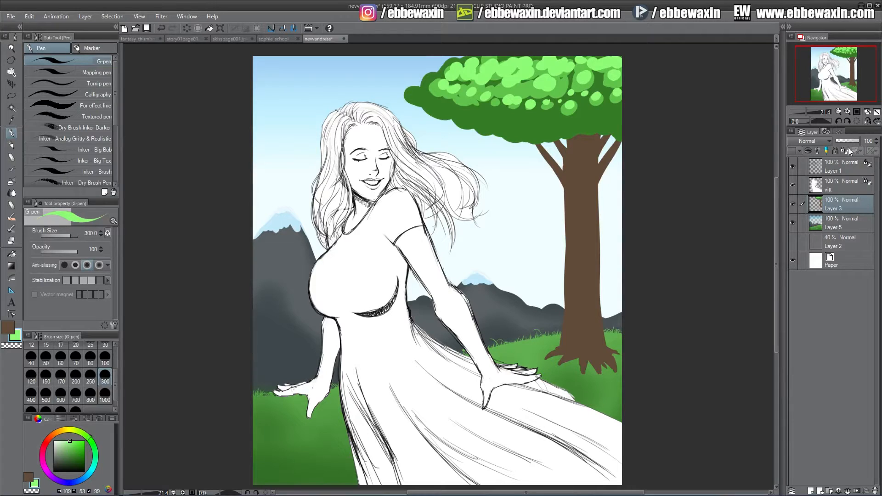
Step: Lock the tree layer's transparent pixels and shade the canopy's underside in very dark green with the Lighter pencil at size 300
click(848, 151)
click(76, 456)
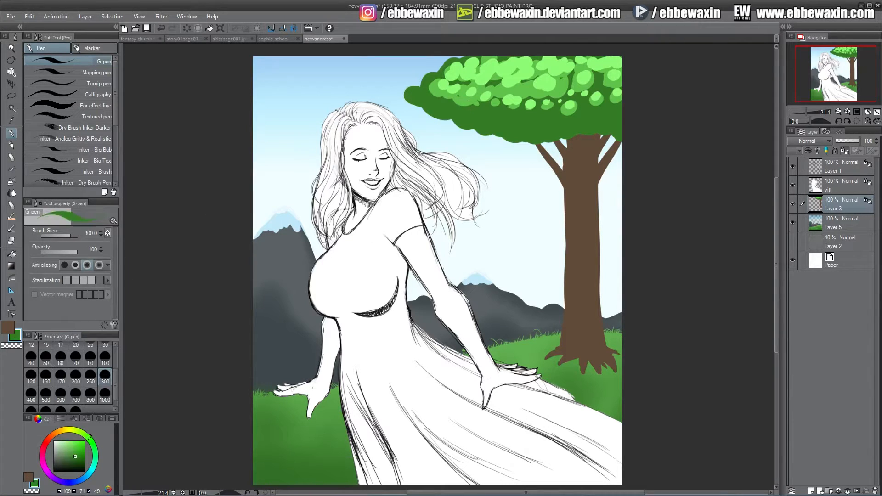
click(77, 459)
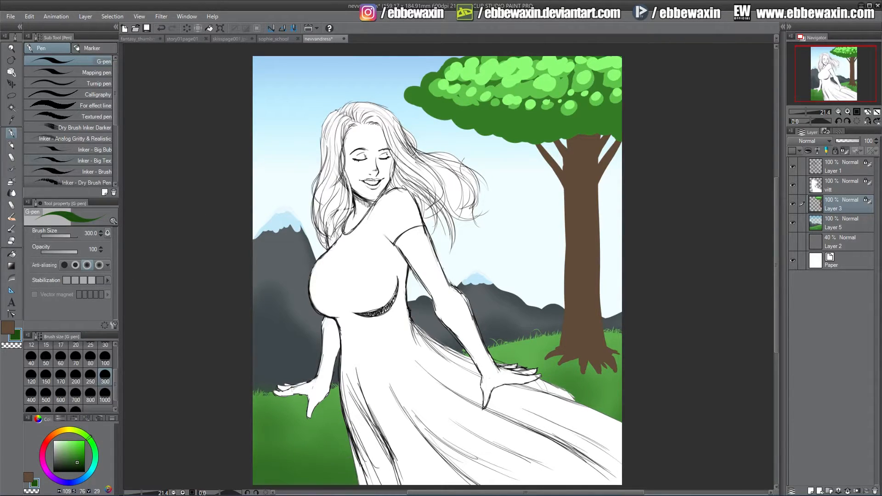
key(p)
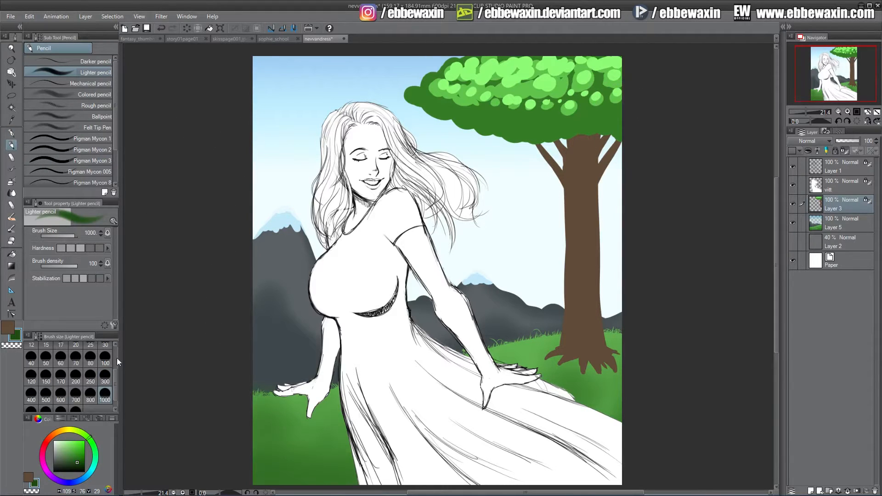
click(105, 374)
mouse_move(618, 120)
mouse_down()
mouse_move(526, 136)
mouse_move(456, 123)
mouse_move(425, 108)
mouse_move(422, 78)
mouse_up()
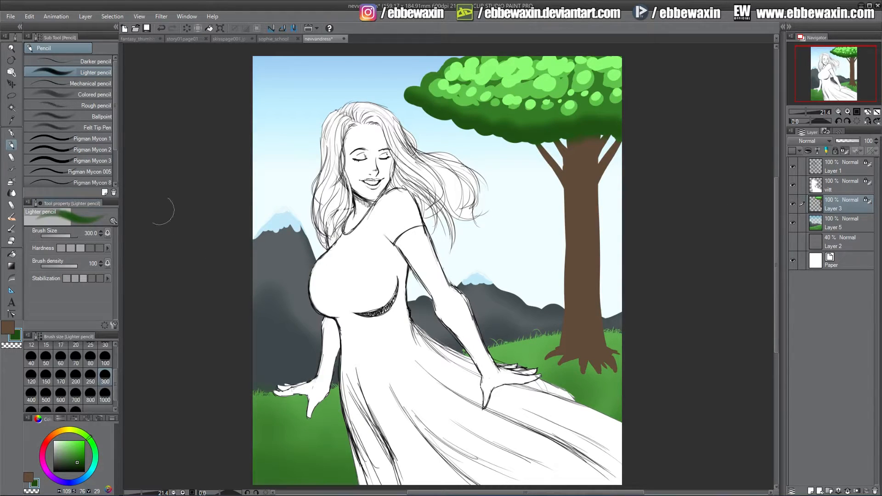
Step: Smudge the canopy's greens and outer edge with the Finger tip blending tool at size 250
click(13, 195)
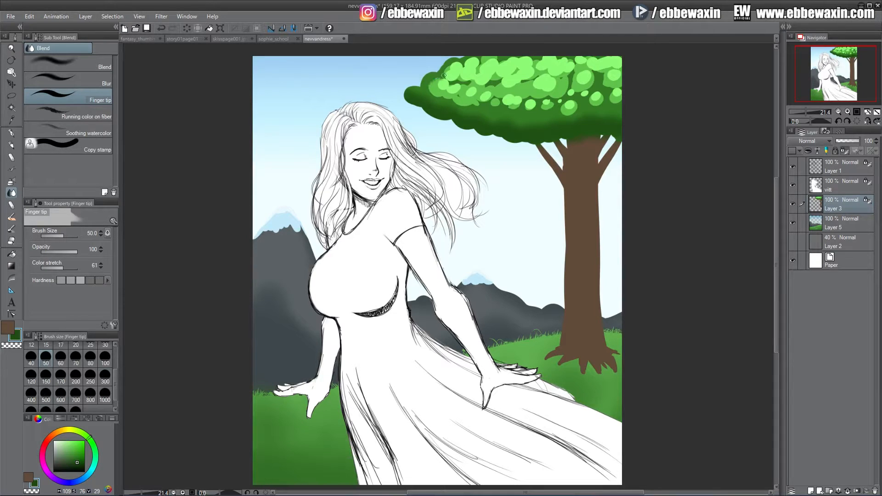
click(106, 360)
click(94, 375)
mouse_move(428, 99)
mouse_down()
mouse_move(451, 95)
mouse_move(456, 66)
mouse_move(466, 62)
mouse_move(453, 81)
mouse_move(485, 88)
mouse_move(471, 96)
mouse_move(480, 95)
mouse_move(426, 82)
mouse_move(457, 61)
mouse_move(406, 98)
mouse_move(425, 104)
mouse_move(416, 91)
mouse_move(430, 83)
mouse_move(450, 113)
mouse_move(521, 138)
mouse_move(615, 135)
mouse_move(612, 86)
mouse_move(603, 94)
mouse_move(598, 70)
mouse_move(581, 61)
mouse_move(481, 64)
mouse_move(498, 82)
mouse_move(526, 73)
mouse_move(522, 82)
mouse_move(566, 92)
mouse_move(547, 101)
mouse_move(496, 101)
mouse_move(547, 91)
mouse_move(471, 85)
mouse_move(584, 62)
mouse_move(576, 111)
mouse_move(604, 99)
mouse_move(618, 74)
mouse_move(598, 62)
mouse_up()
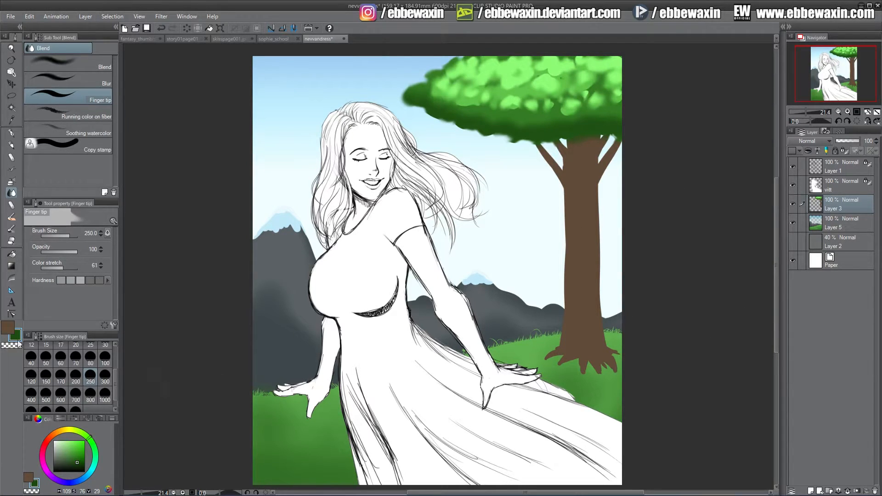
Step: Draw dark brown bark lines on the trunk, branches and roots with the Lighter pencil at size 30
key(x)
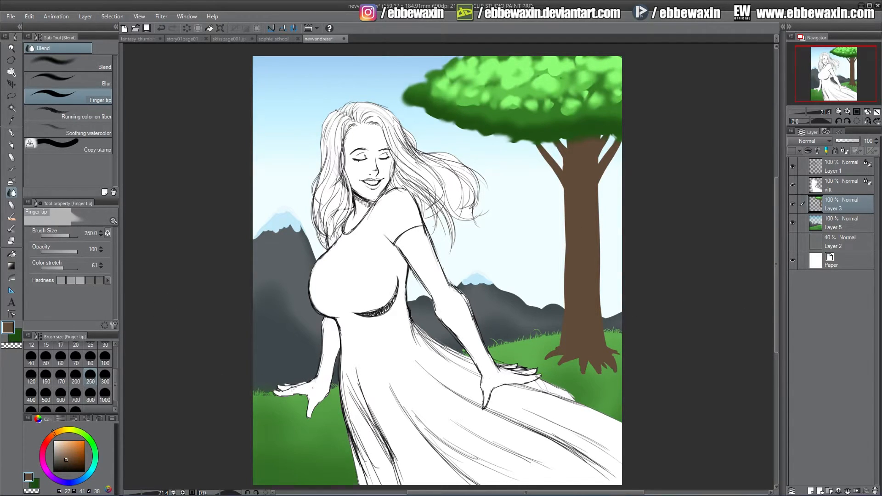
click(66, 463)
click(12, 145)
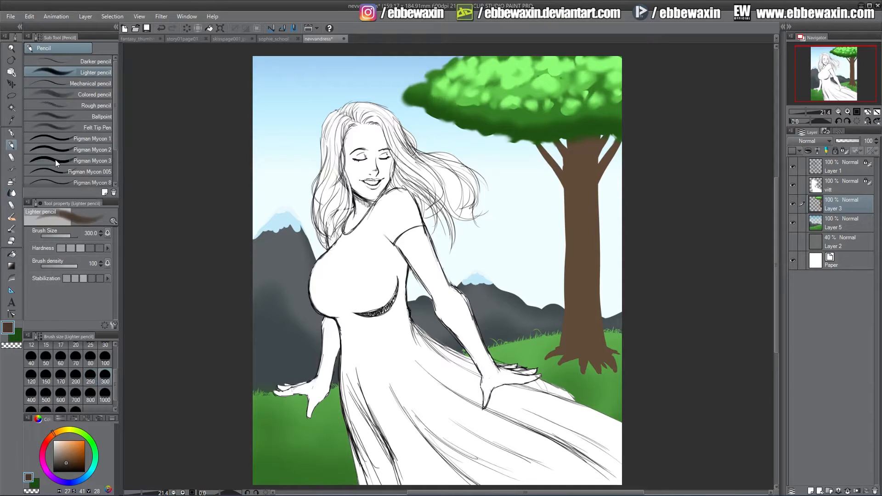
click(101, 348)
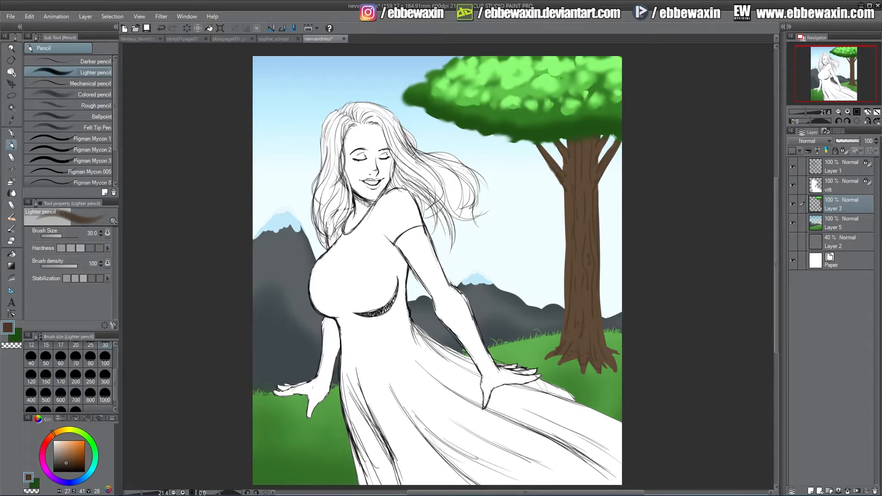
Step: Sample green from the hill and draw grass blades over the base of the tree's roots
alt+click(567, 381)
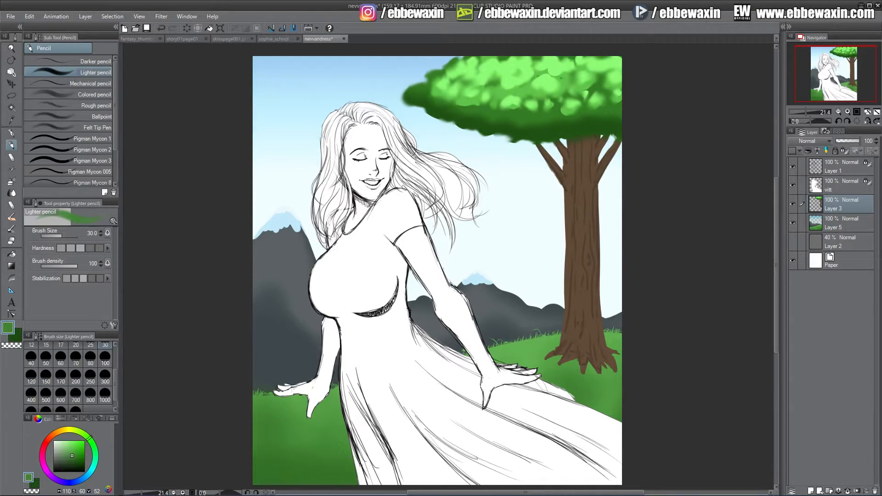
alt+click(541, 362)
mouse_move(564, 361)
mouse_down()
mouse_move(578, 357)
mouse_move(598, 370)
mouse_up()
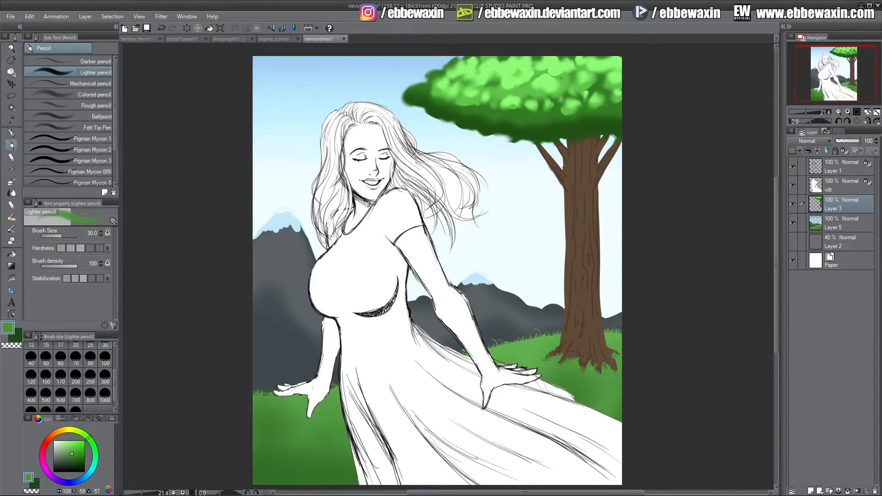
Step: Sample the dark bark brown and shade the trunk along its length and under the canopy at brush size 300
alt+click(581, 201)
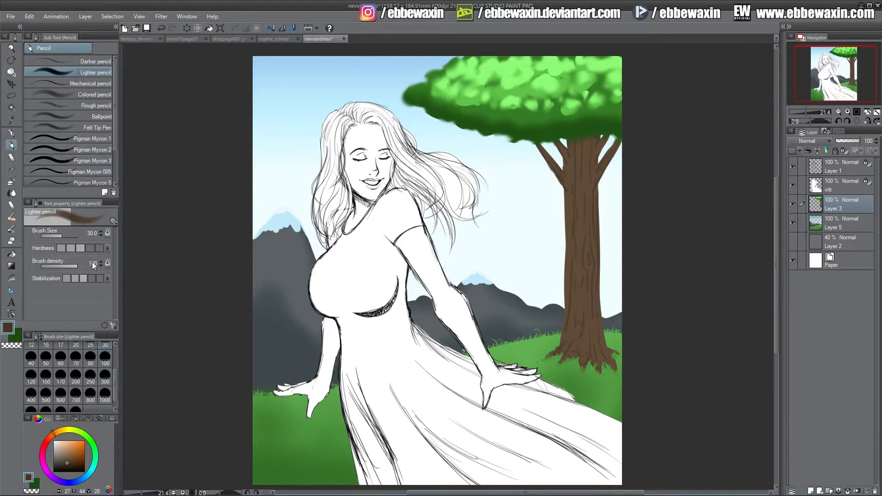
click(105, 383)
mouse_move(585, 142)
mouse_down()
mouse_move(585, 291)
mouse_move(597, 327)
mouse_up()
mouse_move(604, 155)
mouse_down()
mouse_move(575, 142)
mouse_move(582, 143)
mouse_move(543, 149)
mouse_move(572, 177)
mouse_move(566, 350)
mouse_move(594, 334)
mouse_move(580, 348)
mouse_up()
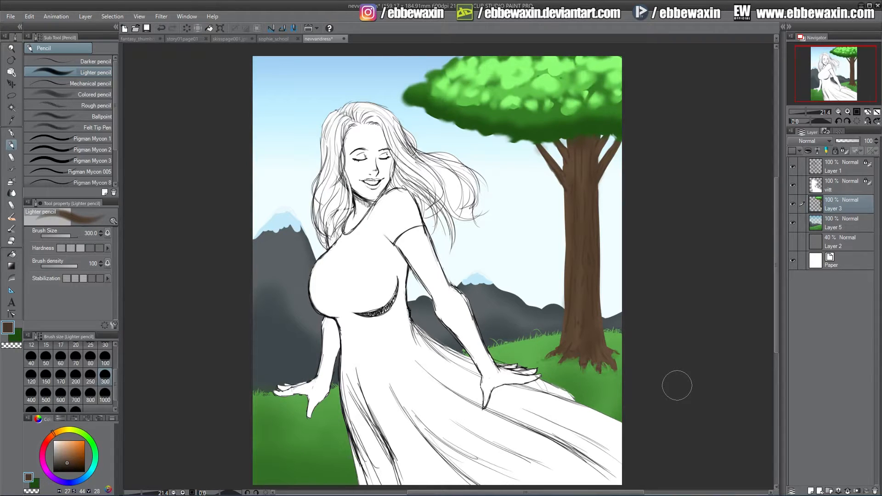
Step: Smudge the tree canopy's edge with the Finger tip tool at size 30 and combine the tree layer with the landscape layer
click(11, 193)
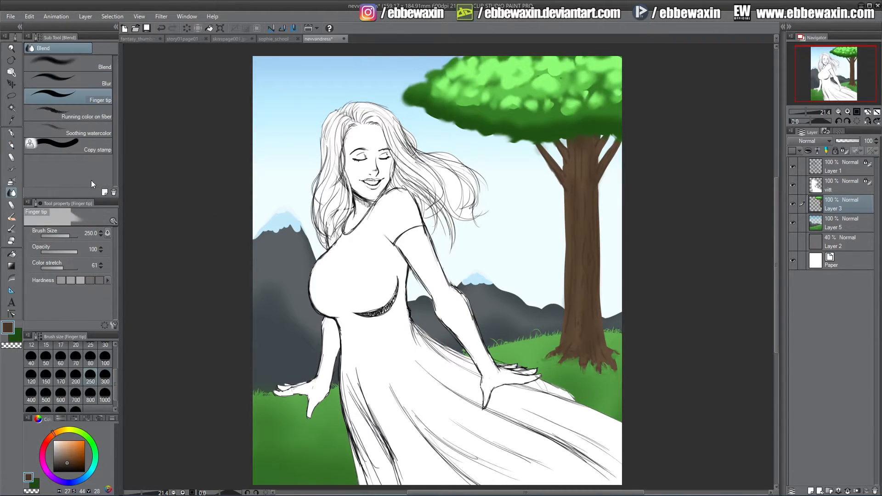
click(105, 346)
drag(407, 95, 405, 106)
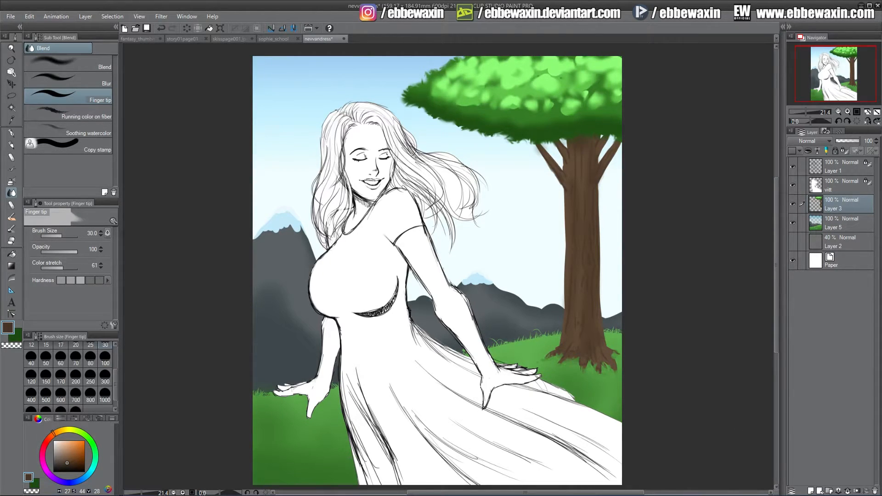
right_click(837, 219)
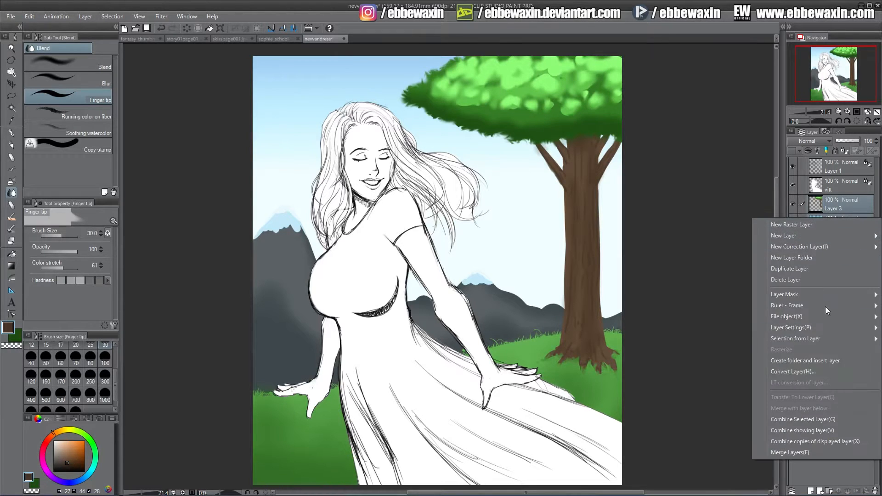
click(819, 417)
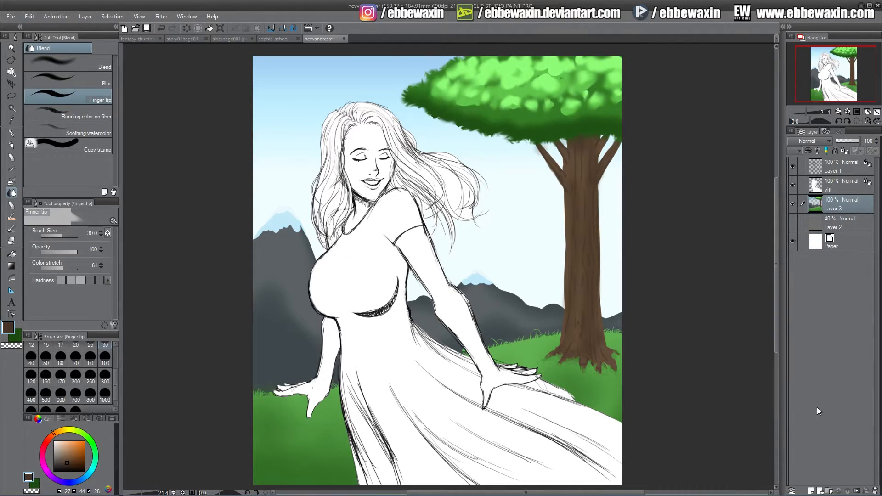
Step: Try a Gaussian blur of 55.56 on the combined background layer and undo it
click(163, 17)
mouse_move(177, 29)
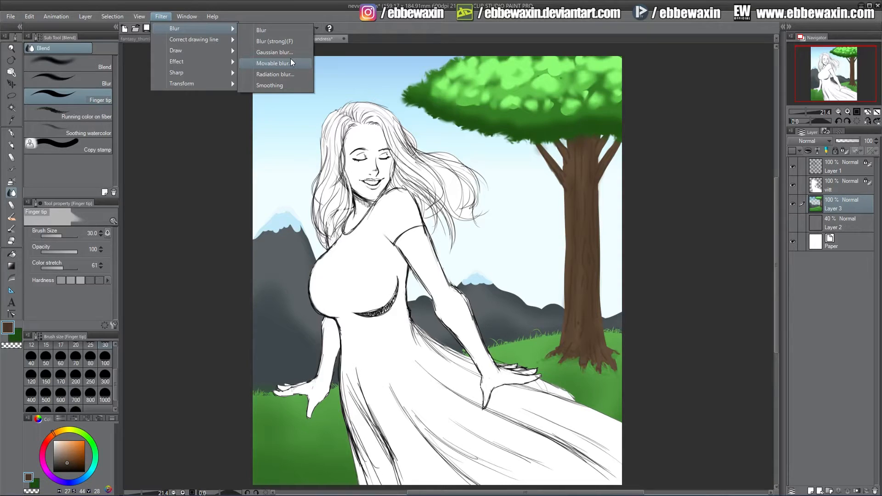
click(289, 52)
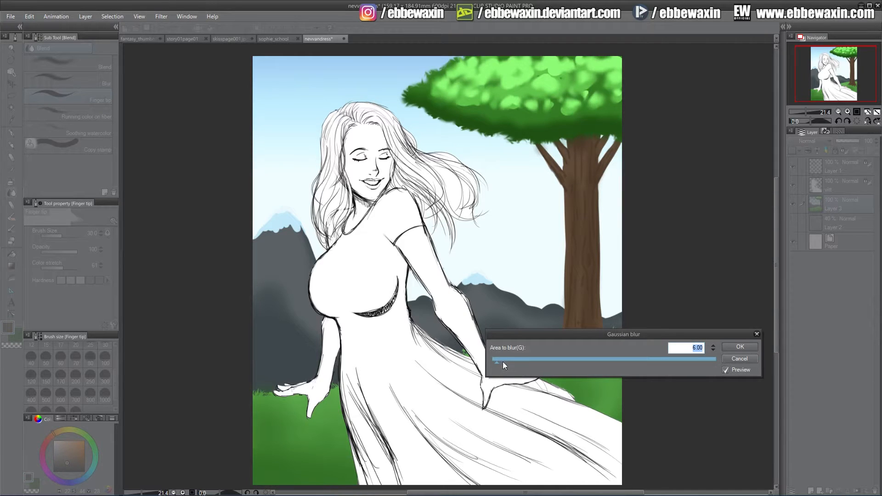
drag(503, 362, 553, 360)
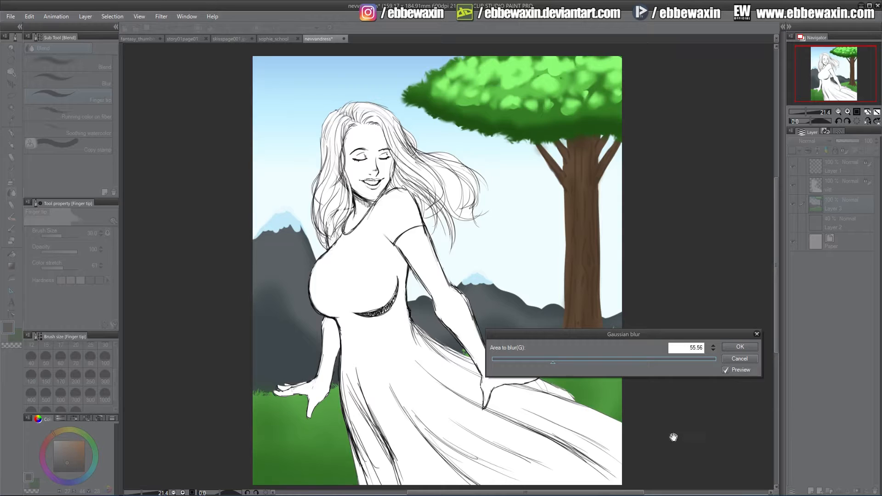
click(736, 347)
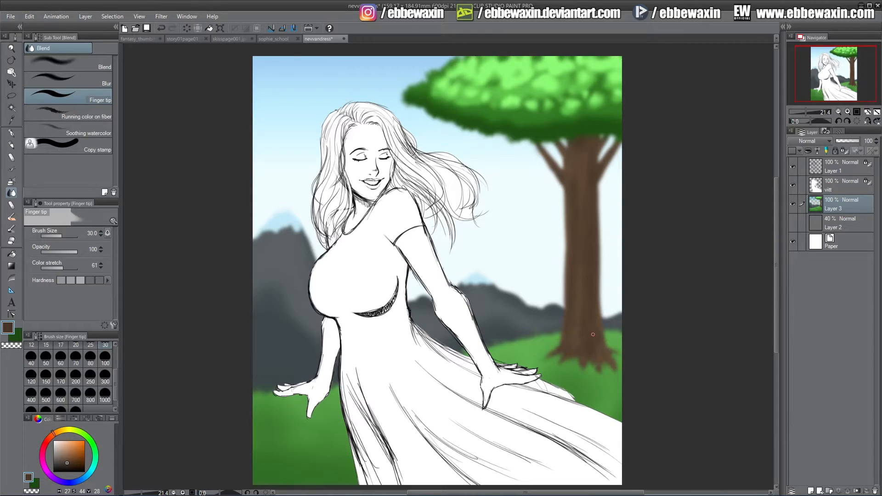
key(ctrl+z)
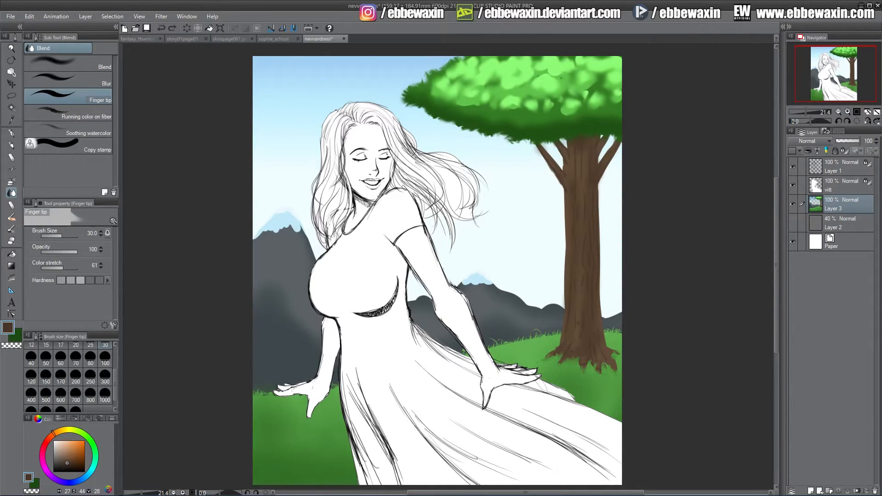
Step: Test a weaker Gaussian blur of 35.68 on the background layer and undo it
click(161, 16)
mouse_move(221, 28)
click(281, 47)
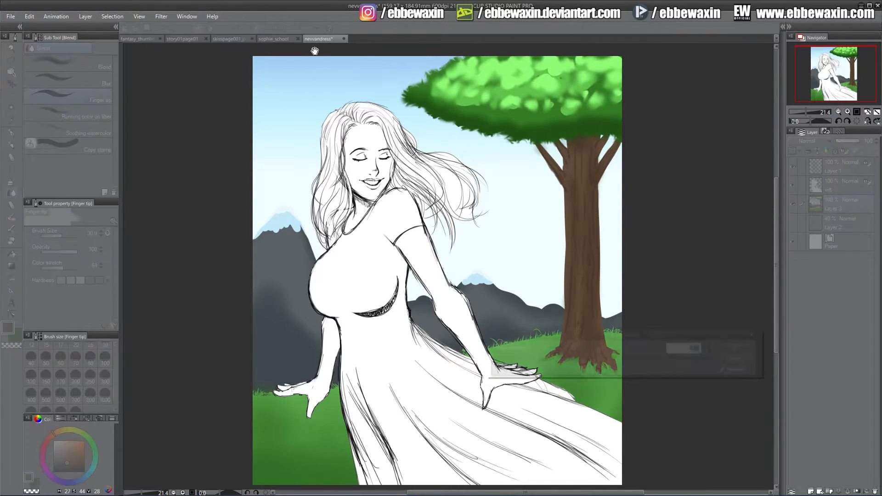
click(531, 363)
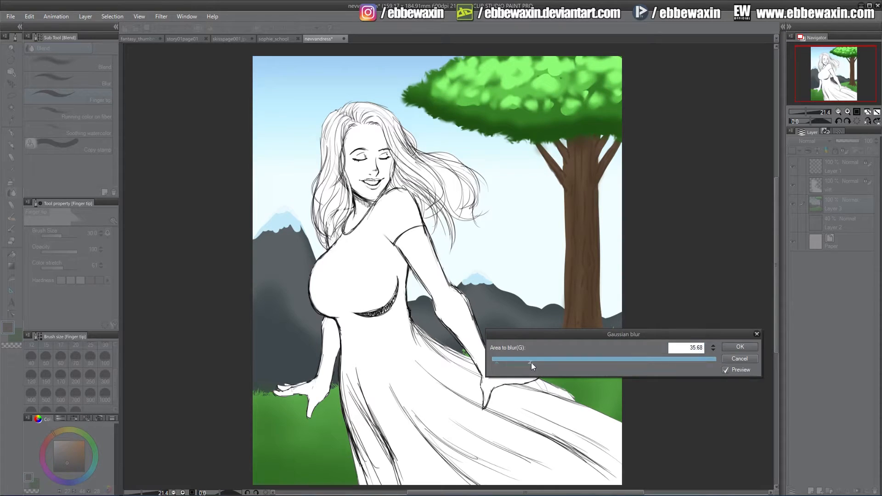
click(732, 347)
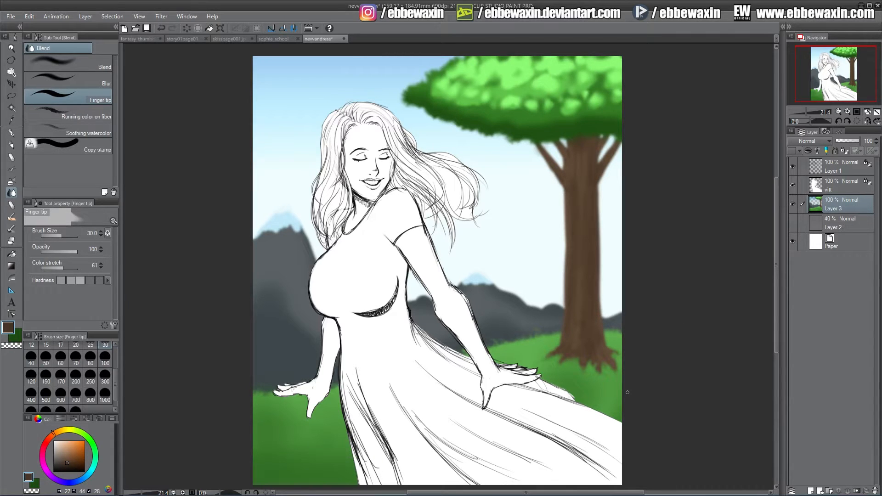
key(ctrl+z)
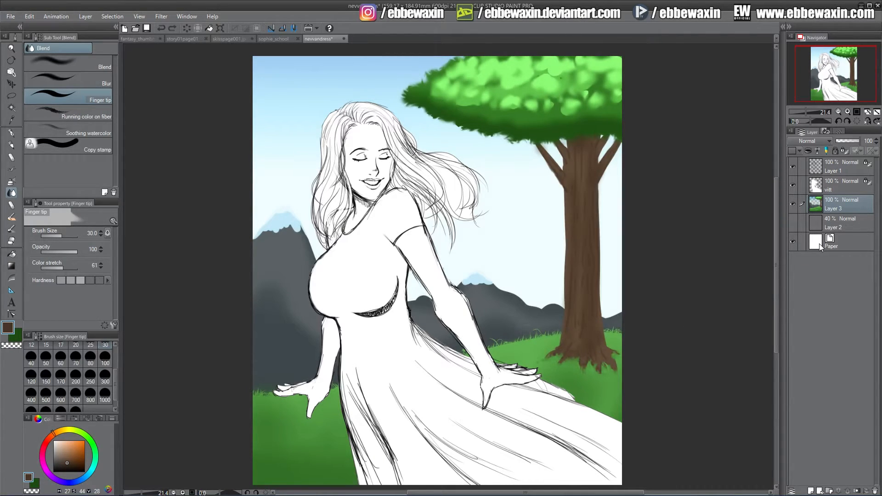
Step: Hide the painted background layer, set the Lighter pencil to red at size 25, and add a new raster layer above it
click(793, 203)
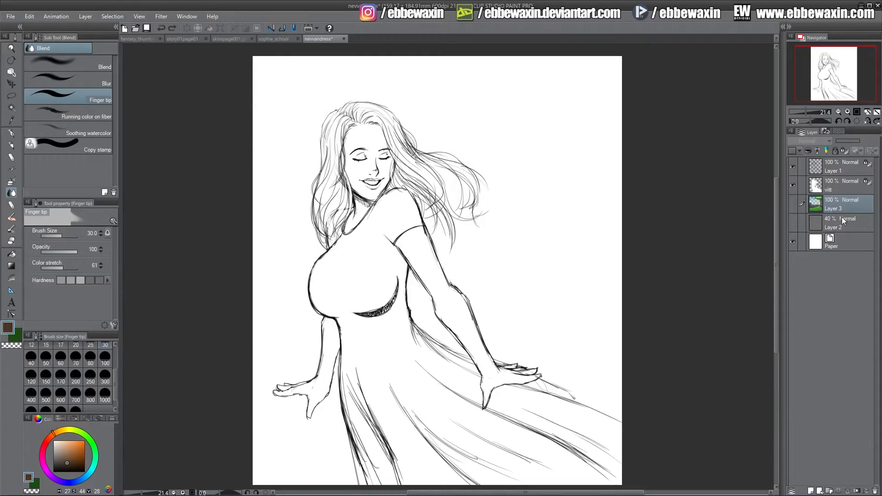
key(p)
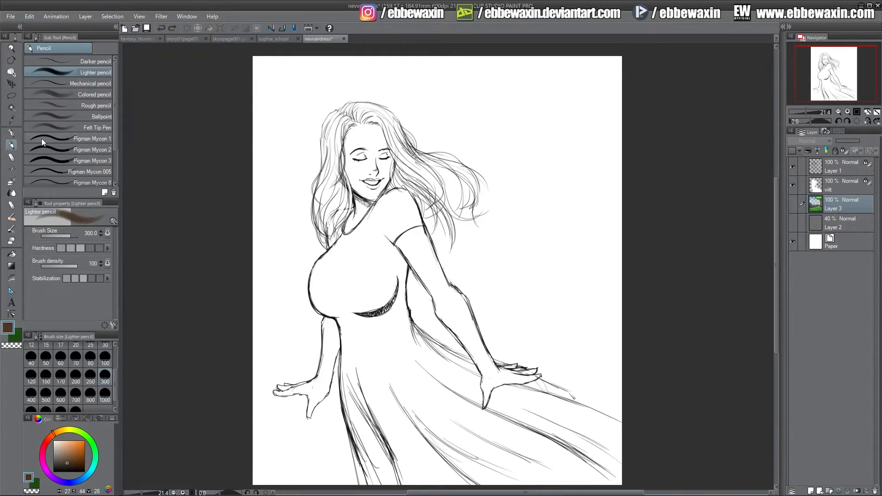
mouse_move(63, 465)
mouse_down()
mouse_move(47, 478)
mouse_move(44, 439)
mouse_move(79, 451)
mouse_up()
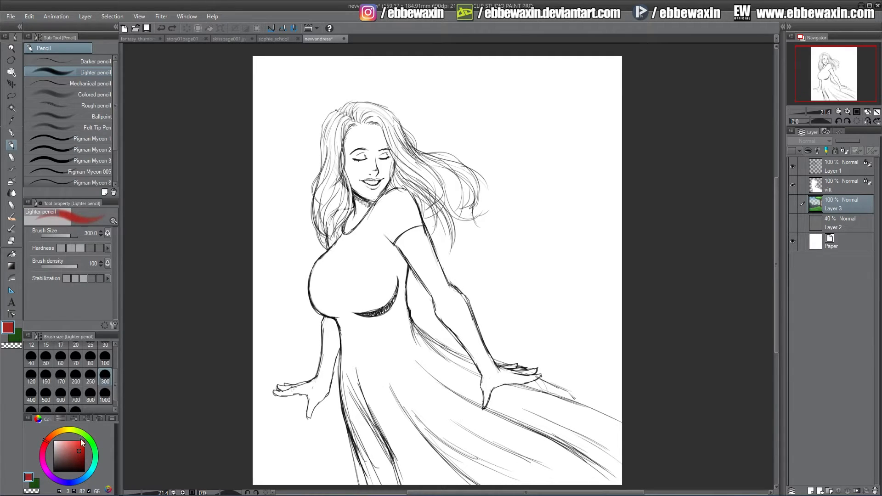
click(91, 345)
click(811, 491)
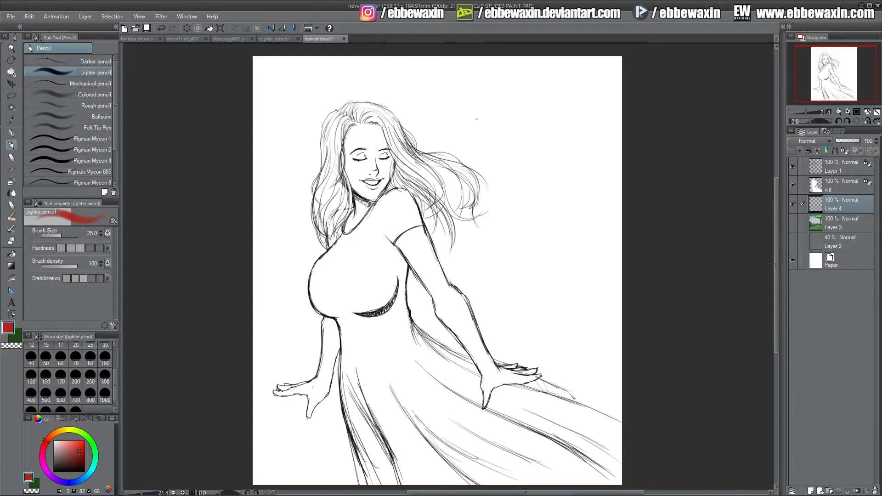
Step: Draw a red camera on a tripod in the empty area beside the woman's head, with an arrow leaving its lens
click(848, 111)
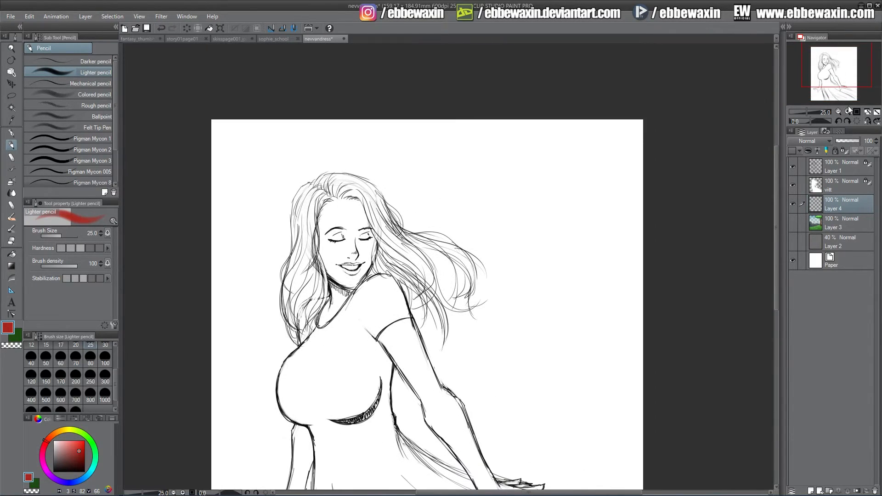
click(847, 111)
click(848, 111)
drag(837, 64, 844, 62)
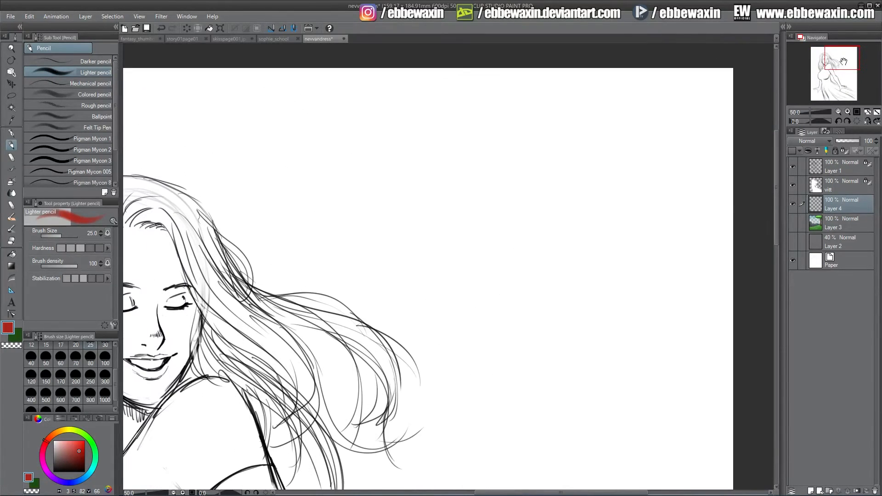
mouse_move(308, 166)
mouse_down()
mouse_move(307, 147)
mouse_move(351, 149)
mouse_move(349, 164)
mouse_move(350, 148)
mouse_move(358, 149)
mouse_move(354, 169)
mouse_move(323, 181)
mouse_move(335, 170)
mouse_move(313, 211)
mouse_up()
mouse_move(328, 182)
mouse_down()
mouse_move(328, 214)
mouse_move(345, 220)
mouse_up()
drag(372, 157, 406, 158)
mouse_move(399, 151)
mouse_down()
mouse_move(407, 156)
mouse_move(401, 162)
mouse_up()
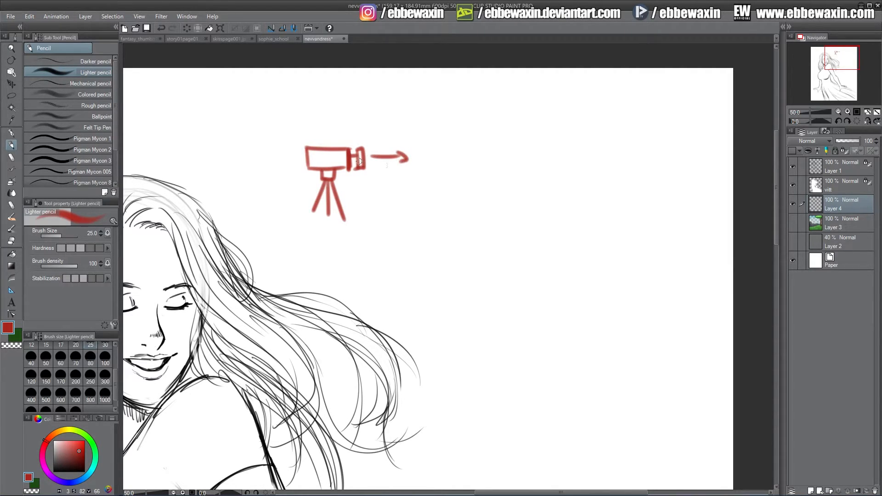
Step: Draw two red stick figures in a row in front of the camera and a tall background panel behind them
mouse_move(481, 134)
mouse_down()
mouse_move(495, 136)
mouse_move(488, 185)
mouse_move(497, 157)
mouse_move(474, 185)
mouse_up()
mouse_move(497, 155)
mouse_down()
mouse_move(501, 179)
mouse_move(481, 226)
mouse_up()
drag(498, 188, 505, 229)
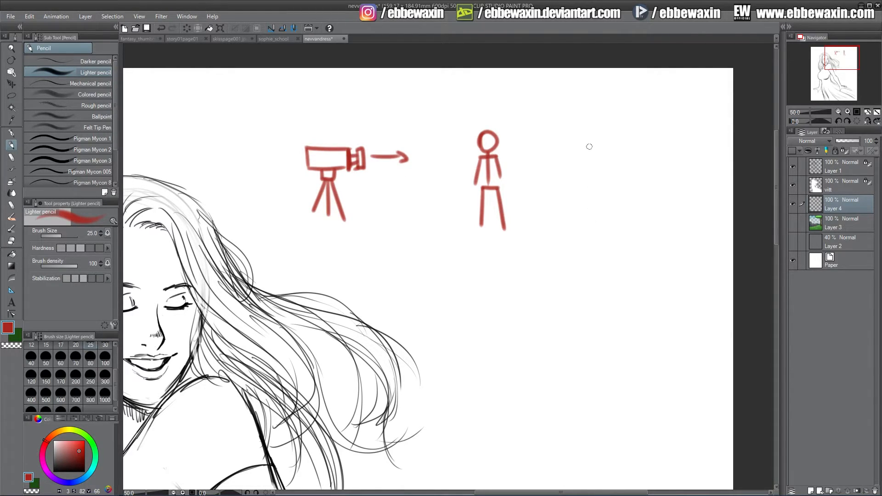
mouse_move(592, 134)
mouse_down()
mouse_move(585, 148)
mouse_move(594, 134)
mouse_move(604, 157)
mouse_move(582, 183)
mouse_move(607, 186)
mouse_up()
mouse_move(591, 157)
mouse_down()
mouse_move(594, 191)
mouse_move(604, 193)
mouse_move(584, 227)
mouse_up()
mouse_move(603, 194)
mouse_down()
mouse_move(586, 226)
mouse_move(608, 230)
mouse_up()
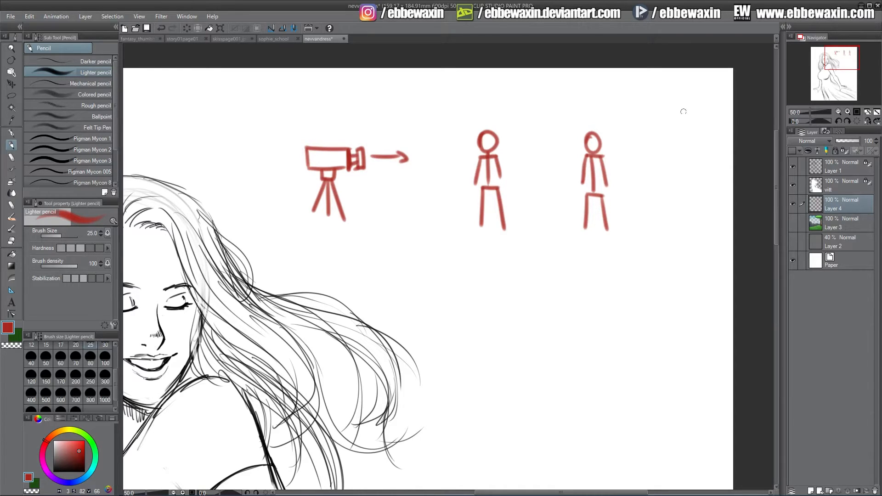
mouse_move(688, 105)
mouse_down()
mouse_move(687, 132)
mouse_move(699, 104)
mouse_move(712, 100)
mouse_move(714, 239)
mouse_up()
mouse_move(685, 231)
mouse_down()
mouse_move(721, 243)
mouse_move(718, 99)
mouse_move(719, 232)
mouse_up()
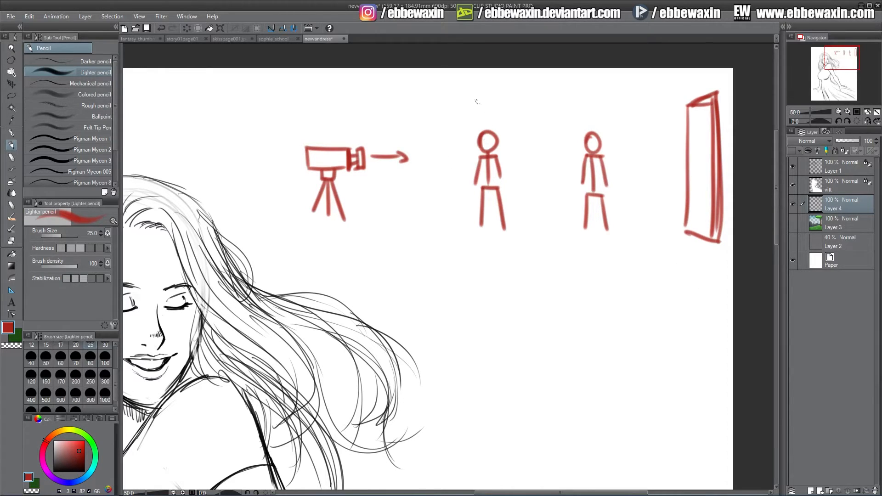
Step: Label the first figure "1 focus" and the second "2 2nd person" with the pencil at size 15
drag(478, 107, 483, 117)
click(46, 356)
mouse_move(497, 102)
mouse_down()
mouse_move(517, 107)
mouse_move(515, 115)
mouse_up()
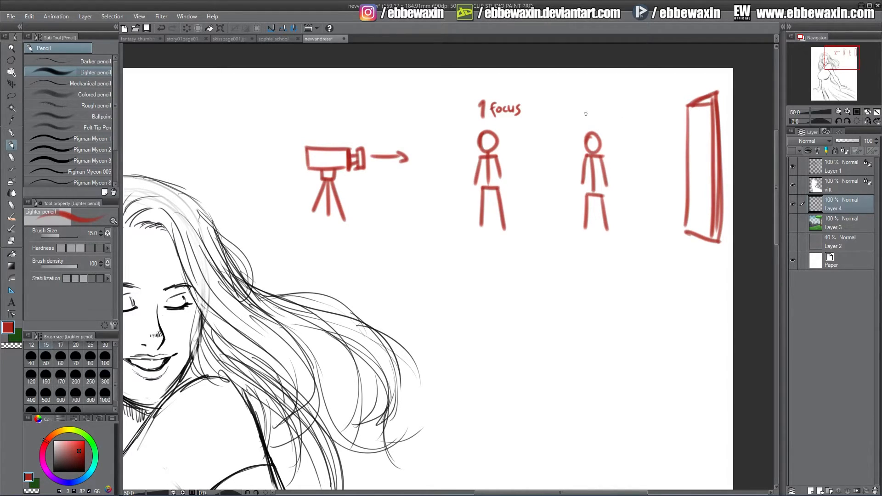
mouse_move(579, 104)
mouse_down()
mouse_move(587, 114)
mouse_move(646, 105)
mouse_up()
Step: Draw arrows linking the camera, both figures and the panel, and sketch detail lines inside the panel
drag(421, 156, 457, 157)
drag(510, 157, 666, 156)
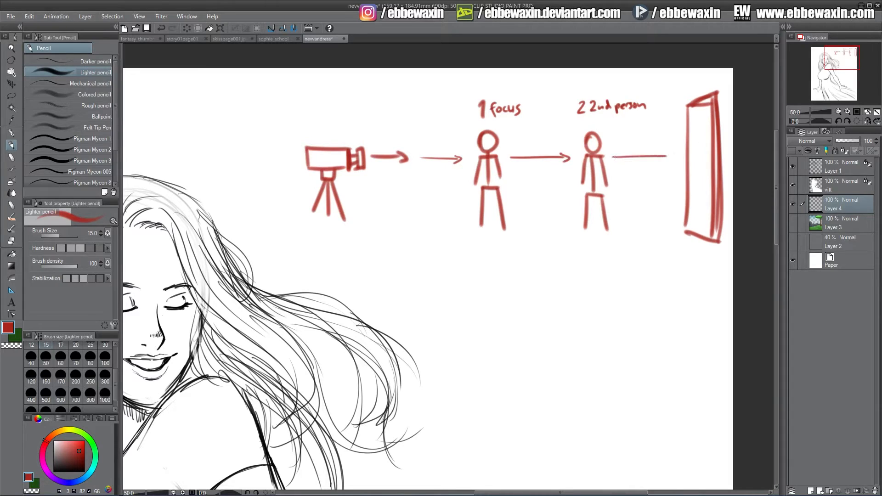
mouse_move(694, 185)
mouse_down()
mouse_move(699, 128)
mouse_move(702, 215)
mouse_up()
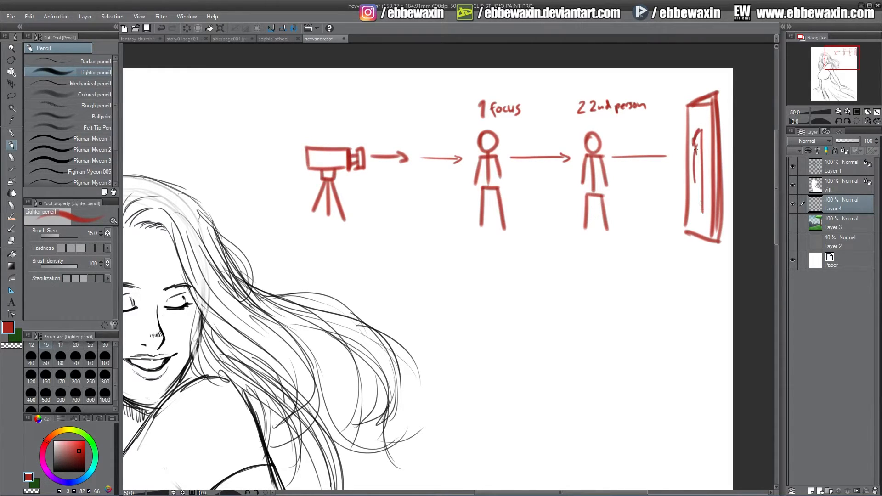
drag(695, 143, 695, 214)
mouse_move(706, 164)
mouse_down()
mouse_move(708, 219)
mouse_move(715, 152)
mouse_up()
mouse_move(710, 153)
mouse_down()
mouse_move(707, 216)
mouse_move(692, 208)
mouse_move(700, 236)
mouse_up()
drag(695, 223, 712, 222)
drag(662, 149, 664, 167)
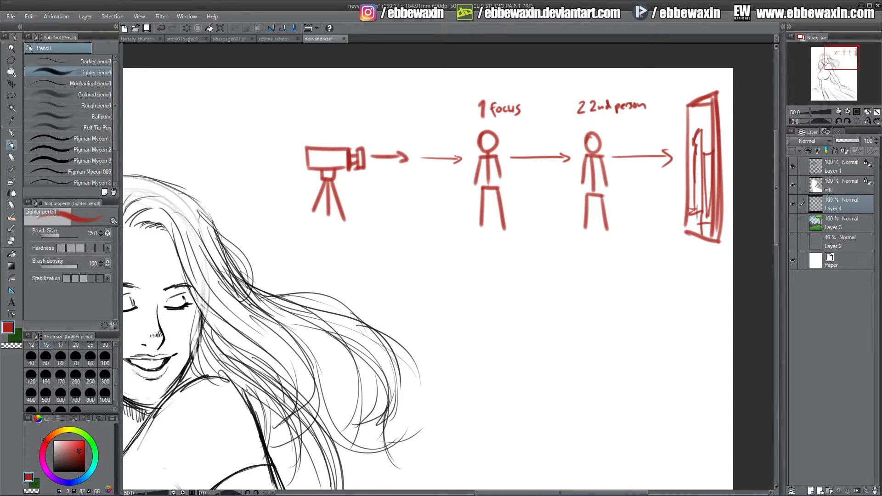
Step: Label the panel "3 bg", erase "focus" and "2nd person", and mark the first figure "2nd" and the second with a star
drag(687, 82, 686, 94)
key(e)
drag(490, 109, 520, 111)
mouse_move(591, 110)
mouse_down()
mouse_move(600, 99)
mouse_move(649, 106)
mouse_up()
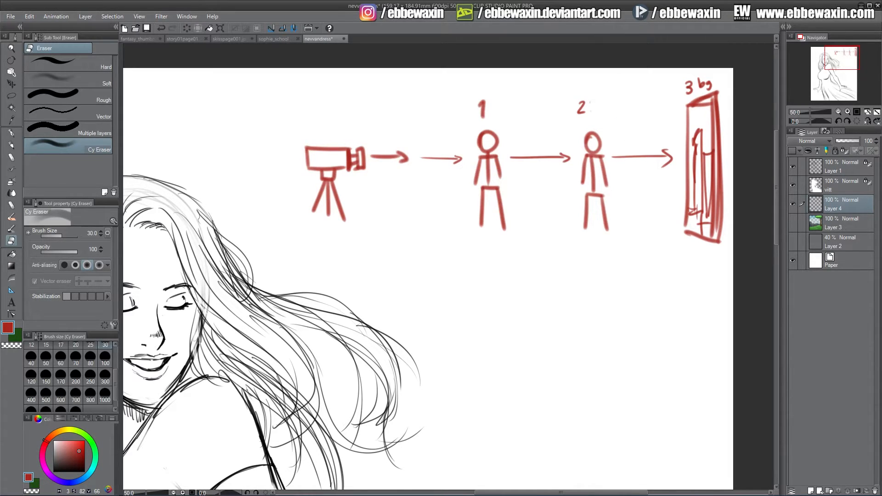
click(18, 145)
mouse_move(594, 112)
mouse_down()
mouse_move(603, 97)
mouse_move(611, 111)
mouse_move(596, 113)
mouse_up()
drag(496, 105, 522, 117)
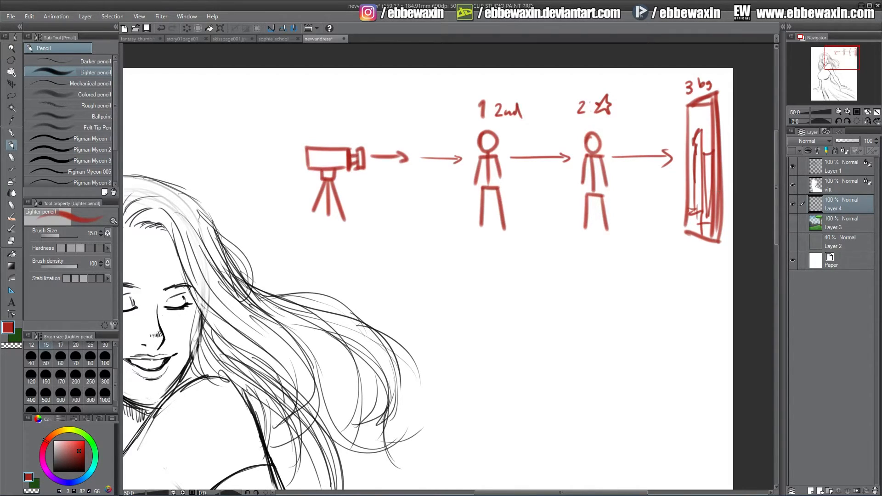
Step: Lasso the first figure with its label, apply a Gaussian blur to it, and clear the selection
click(11, 95)
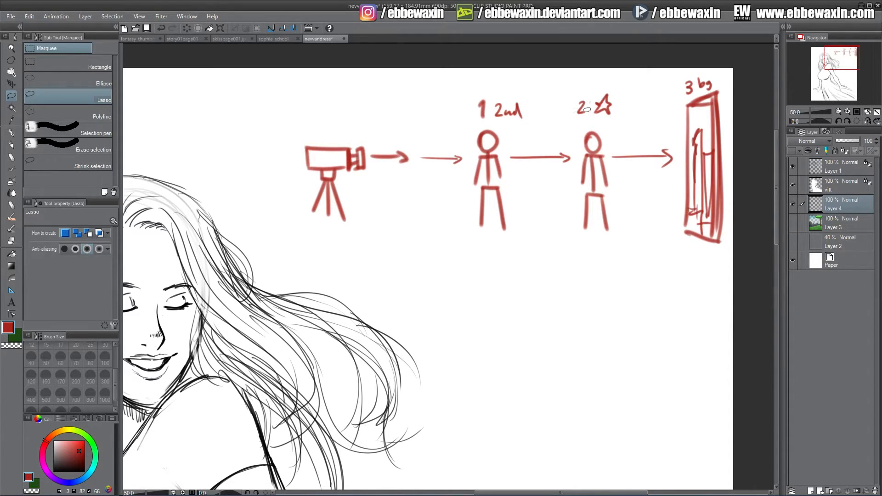
mouse_move(527, 127)
mouse_down()
mouse_move(474, 94)
mouse_move(469, 153)
mouse_move(481, 259)
mouse_move(512, 198)
mouse_move(512, 145)
mouse_up()
click(162, 16)
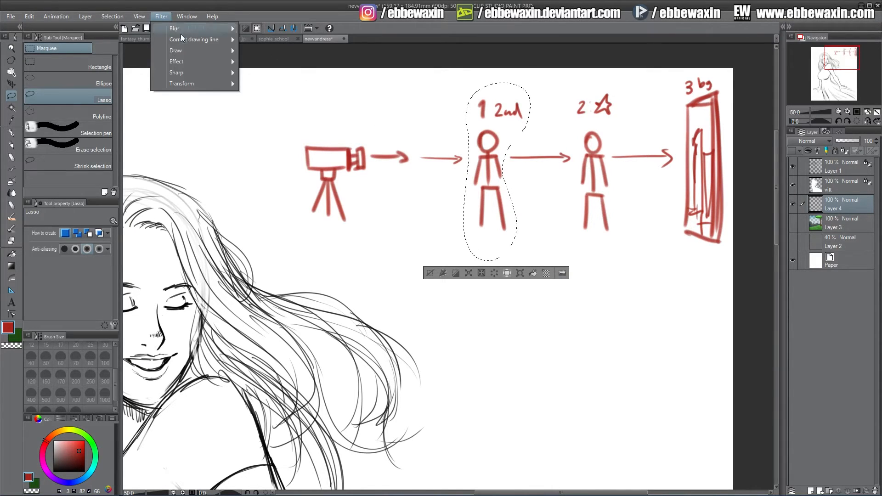
mouse_move(198, 29)
click(269, 51)
mouse_move(517, 359)
mouse_down()
mouse_move(526, 361)
mouse_move(519, 362)
mouse_up()
click(739, 347)
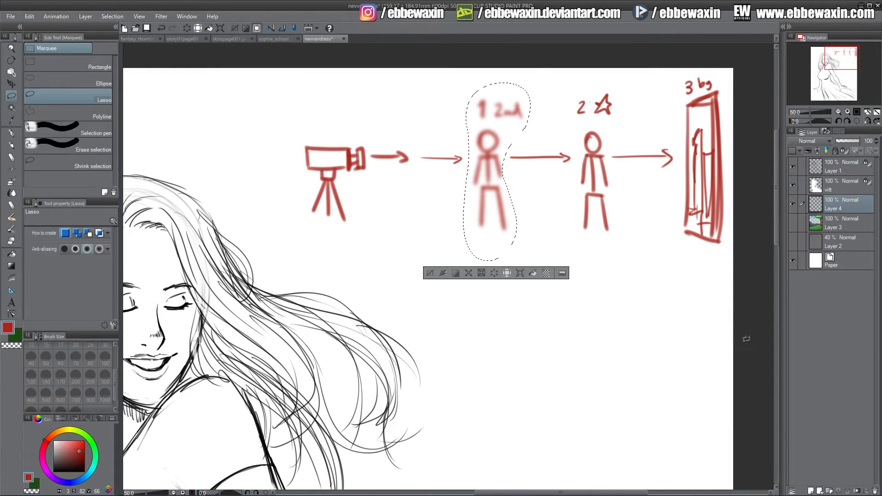
key(ctrl+d)
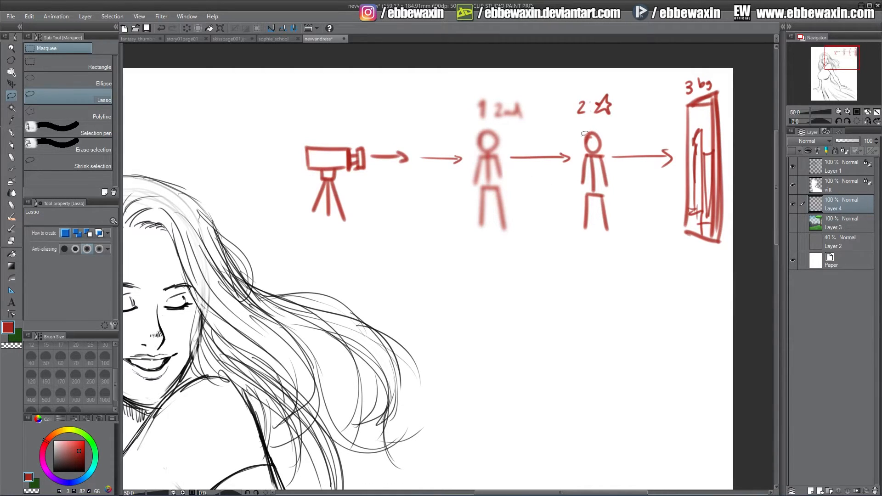
Step: Lasso the background panel with its label, apply a Gaussian blur to it, and clear the selection
mouse_move(680, 181)
mouse_down()
mouse_move(674, 90)
mouse_move(745, 220)
mouse_move(675, 204)
mouse_move(677, 188)
mouse_up()
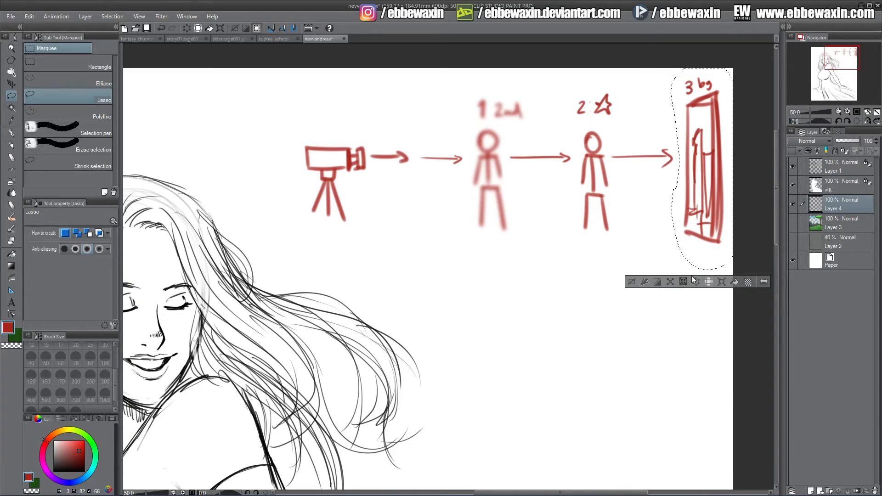
click(161, 16)
mouse_move(175, 28)
click(275, 52)
mouse_move(542, 358)
mouse_down()
mouse_move(516, 357)
mouse_move(535, 360)
mouse_up()
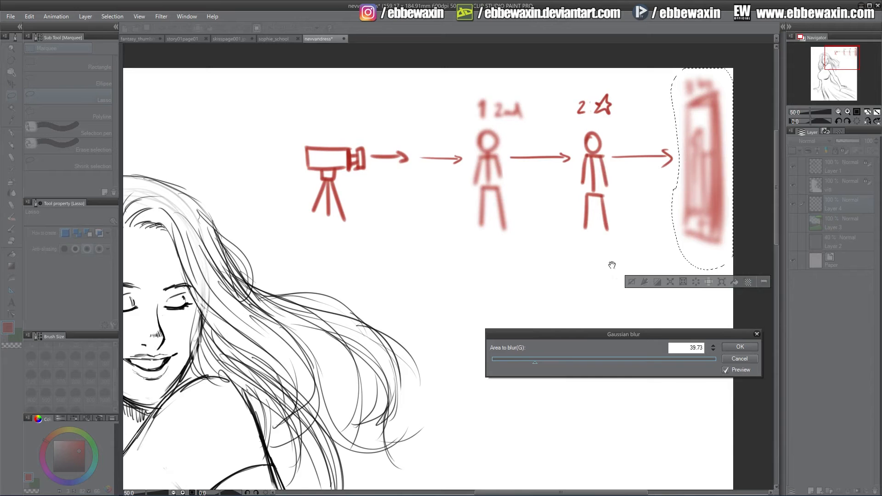
drag(542, 360, 551, 362)
click(739, 347)
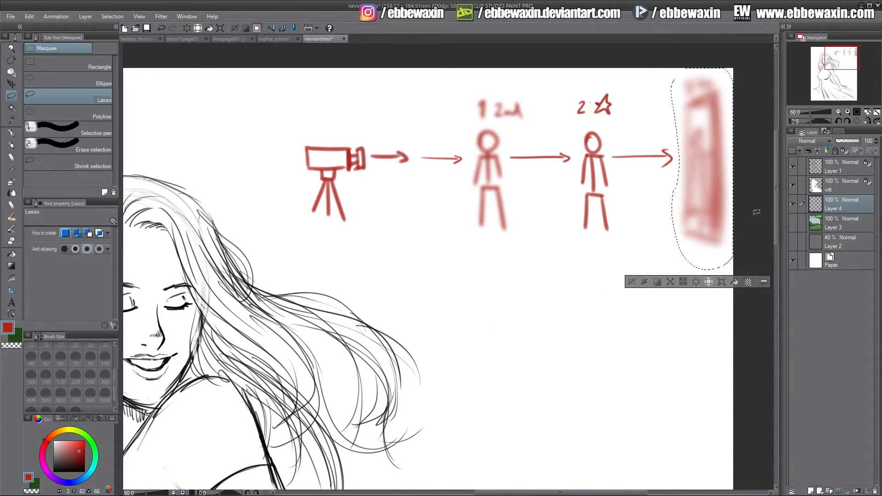
key(ctrl+d)
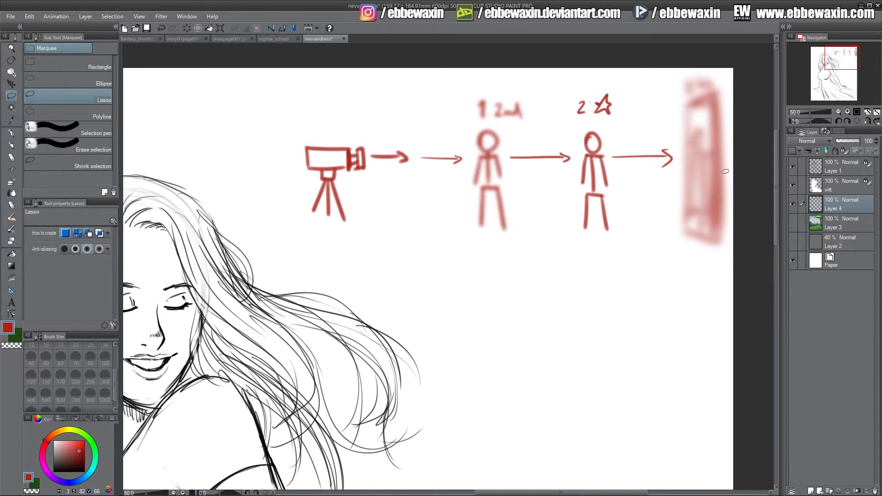
Step: Undo the blurs on the background panel and the first figure, and clear the restored selection
key(ctrl+z)
key(ctrl+z)
key(ctrl+z)
key(ctrl+z)
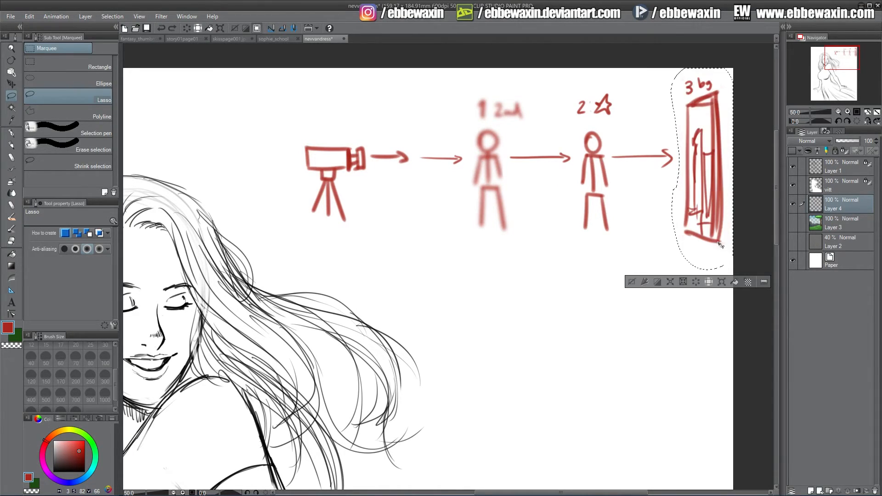
key(ctrl+z)
key(ctrl+z)
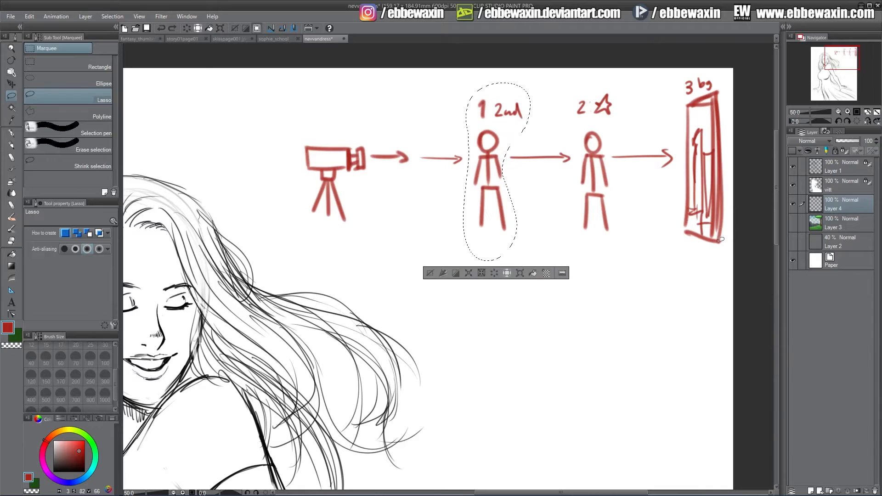
key(ctrl+d)
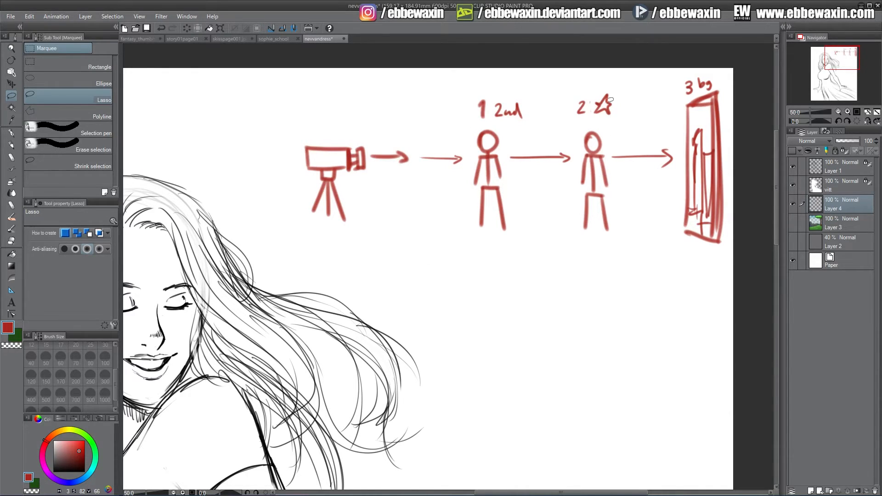
Step: Lasso the second figure with its star label, apply a Gaussian blur of 10.93, and clear the selection
mouse_move(592, 88)
mouse_down()
mouse_move(577, 136)
mouse_move(618, 241)
mouse_move(593, 82)
mouse_up()
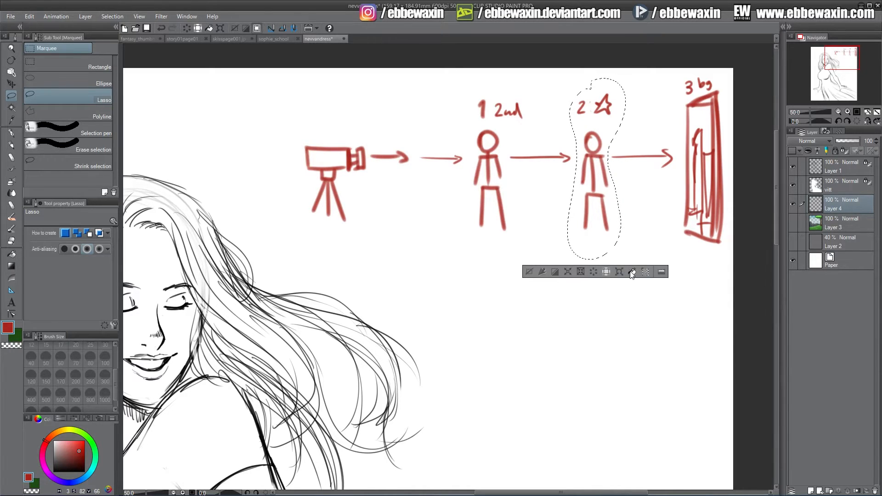
click(161, 16)
mouse_move(193, 26)
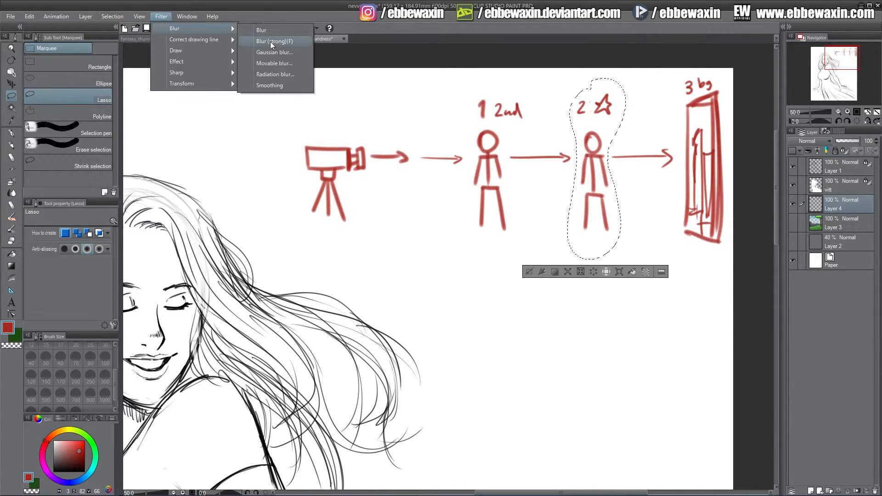
click(271, 37)
mouse_move(497, 362)
mouse_down()
mouse_move(512, 363)
mouse_move(502, 362)
mouse_up()
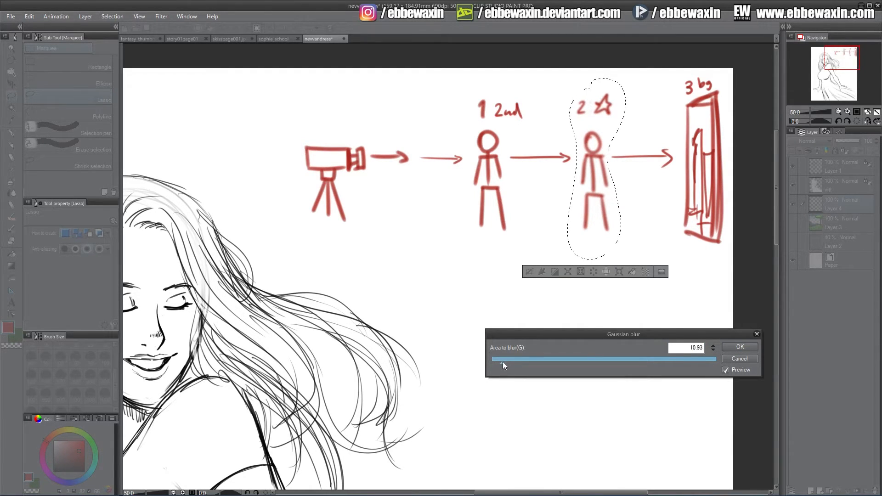
click(738, 347)
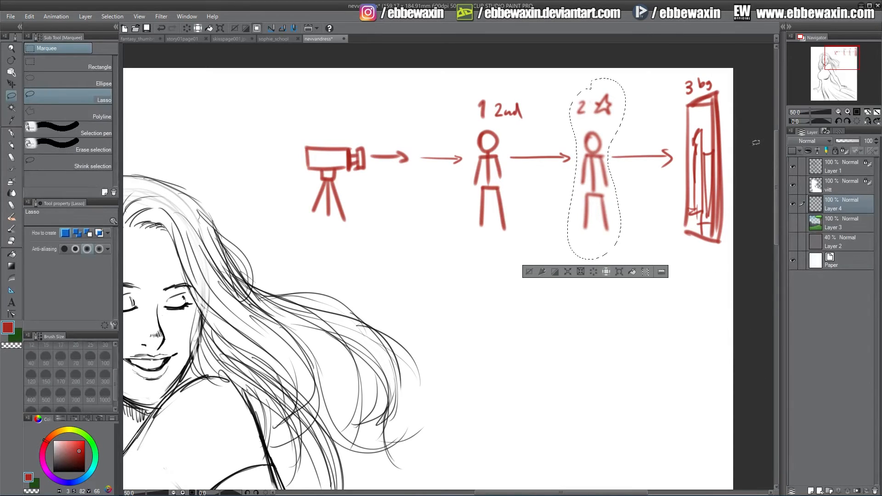
key(ctrl+d)
Step: Lasso the background panel with its label, apply a stronger Gaussian blur of 40.14, and clear the selection
mouse_move(729, 98)
mouse_down()
mouse_move(679, 96)
mouse_move(682, 266)
mouse_move(731, 262)
mouse_up()
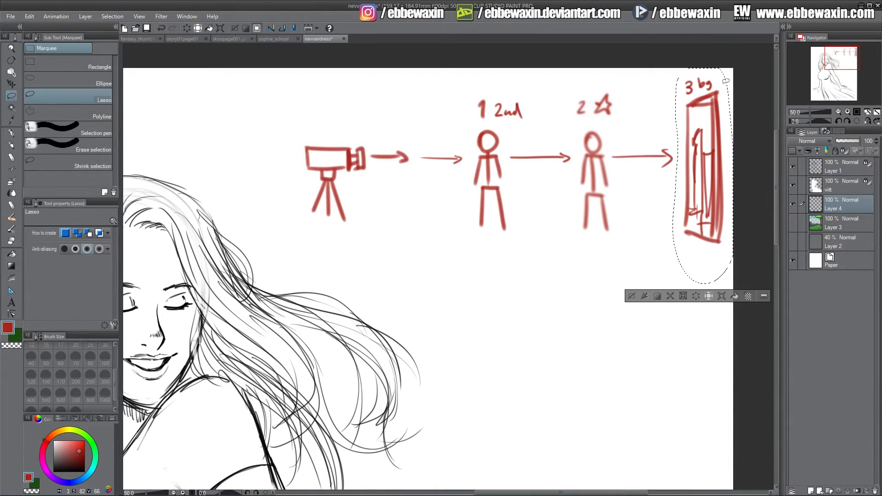
click(161, 16)
mouse_move(178, 33)
click(265, 50)
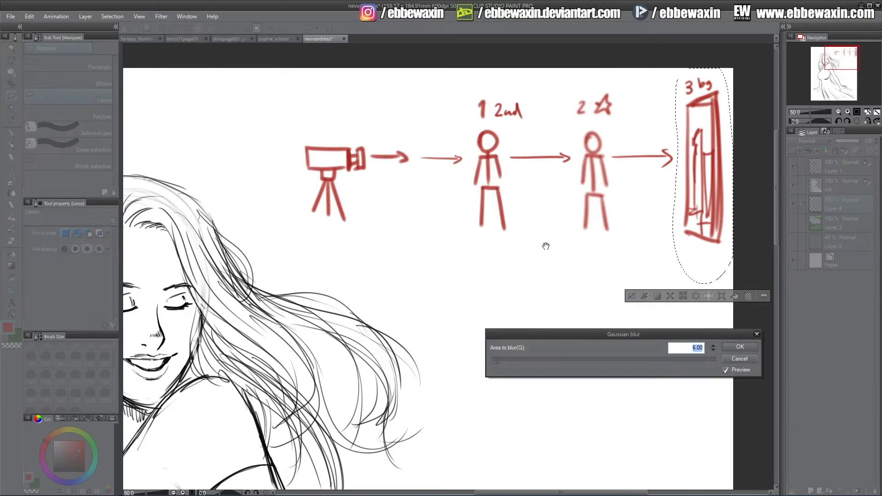
drag(503, 361, 534, 362)
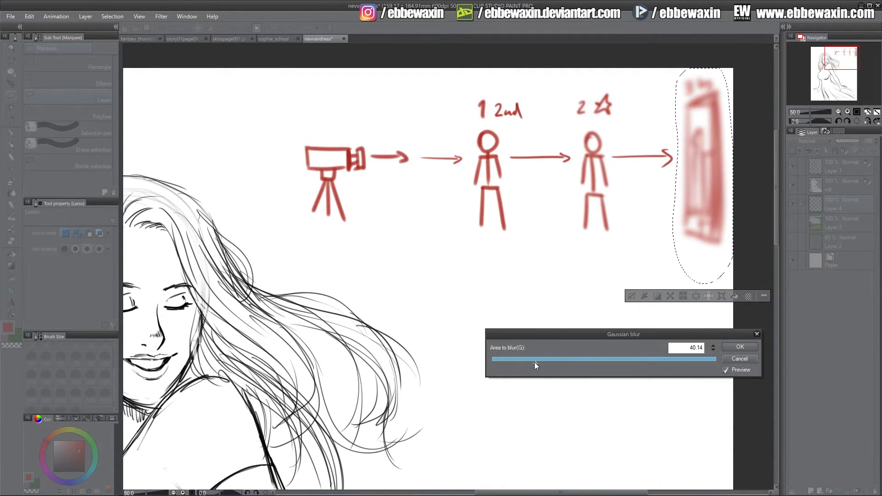
click(739, 347)
key(ctrl+d)
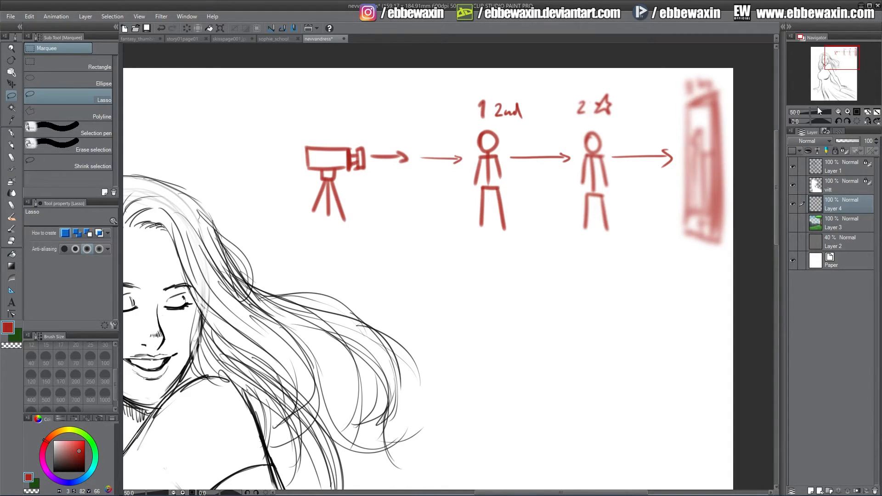
Step: Hide the diagram on Layer 4 and add a new layer above it
click(793, 204)
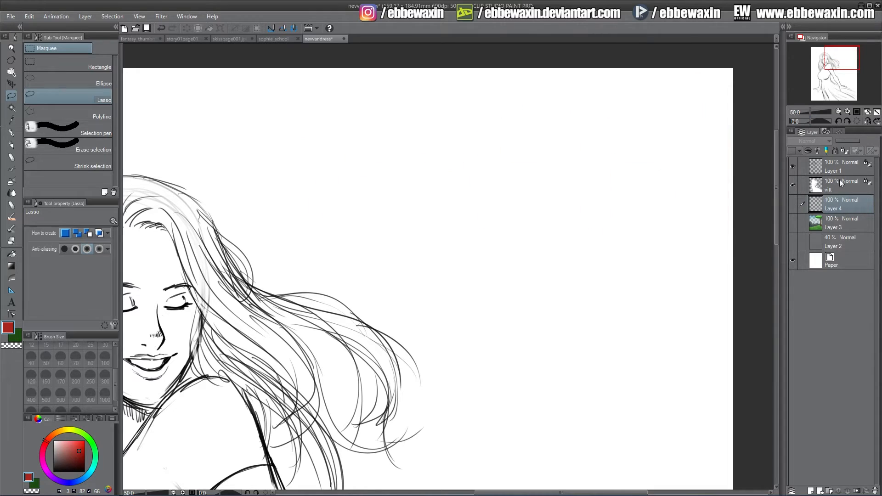
click(839, 112)
click(839, 112)
drag(835, 76, 835, 78)
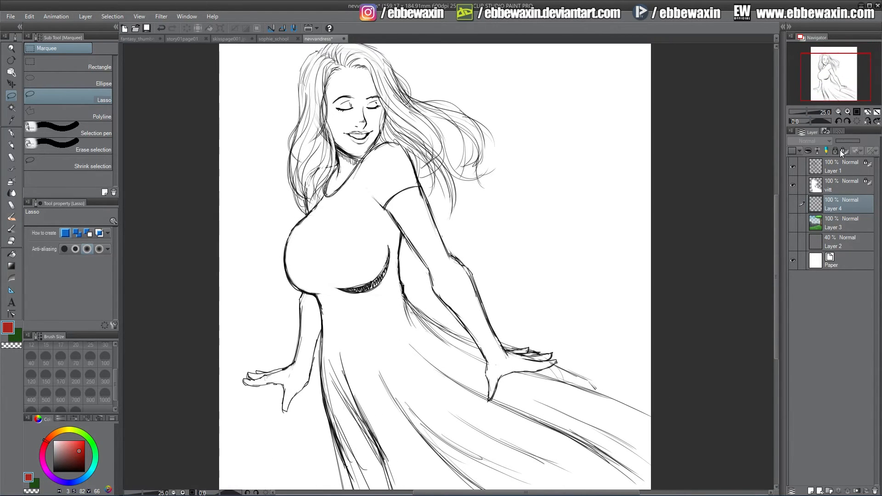
click(811, 491)
Step: Sketch a second person's head with eyes and mouth behind the woman, using the black Lighter pencil at size 10
click(12, 145)
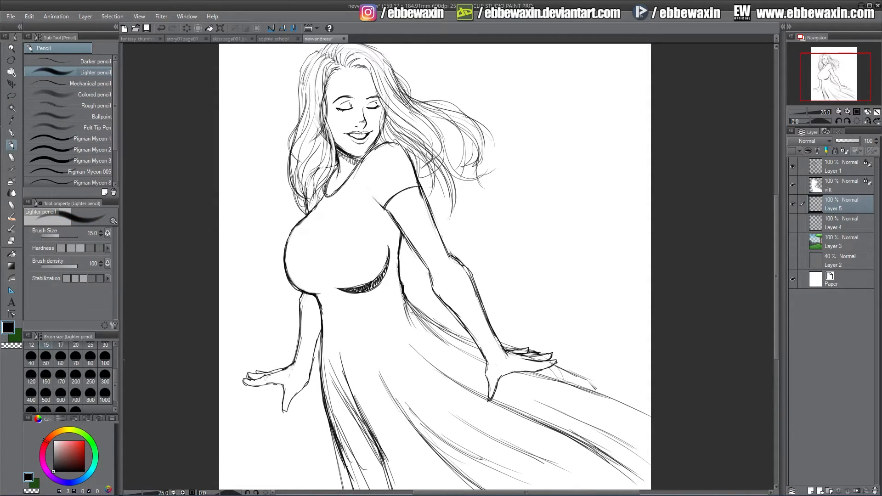
drag(116, 376, 116, 368)
click(105, 344)
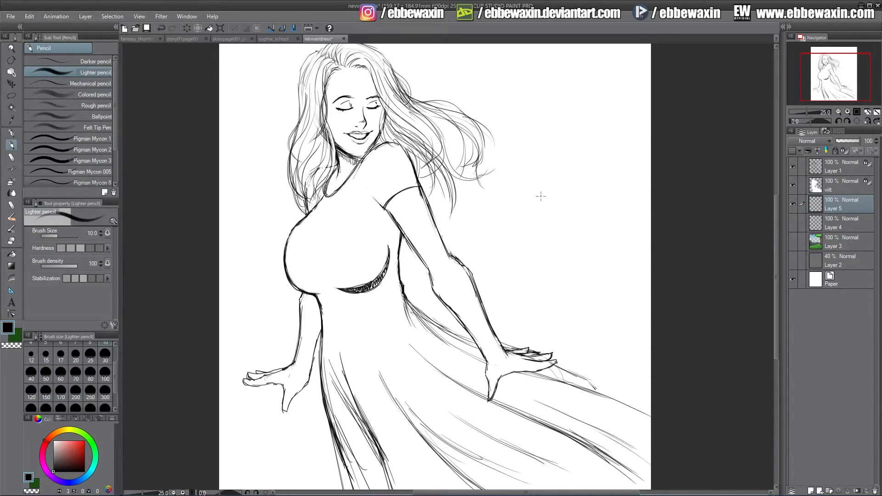
mouse_move(541, 196)
mouse_down()
mouse_move(543, 237)
mouse_move(561, 186)
mouse_move(543, 237)
mouse_up()
mouse_move(537, 204)
mouse_down()
mouse_move(574, 189)
mouse_move(581, 216)
mouse_move(557, 248)
mouse_move(578, 202)
mouse_up()
mouse_move(554, 186)
mouse_down()
mouse_move(545, 238)
mouse_move(558, 253)
mouse_move(580, 202)
mouse_move(535, 236)
mouse_move(554, 211)
mouse_move(544, 216)
mouse_move(567, 220)
mouse_up()
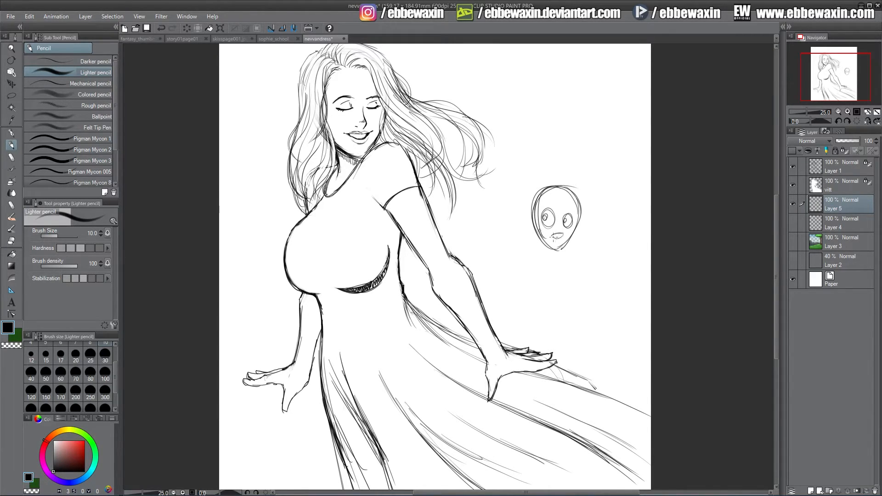
Step: Sketch the second person's shoulders, raised hand, forearm and torso down to the woman's outstretched hand
mouse_move(552, 236)
mouse_down()
mouse_move(563, 235)
mouse_move(518, 249)
mouse_move(485, 313)
mouse_move(504, 277)
mouse_up()
mouse_move(556, 250)
mouse_down()
mouse_move(573, 250)
mouse_move(590, 344)
mouse_up()
key(ctrl+z)
mouse_move(578, 251)
mouse_down()
mouse_move(577, 275)
mouse_move(574, 255)
mouse_move(593, 276)
mouse_move(583, 275)
mouse_move(581, 235)
mouse_up()
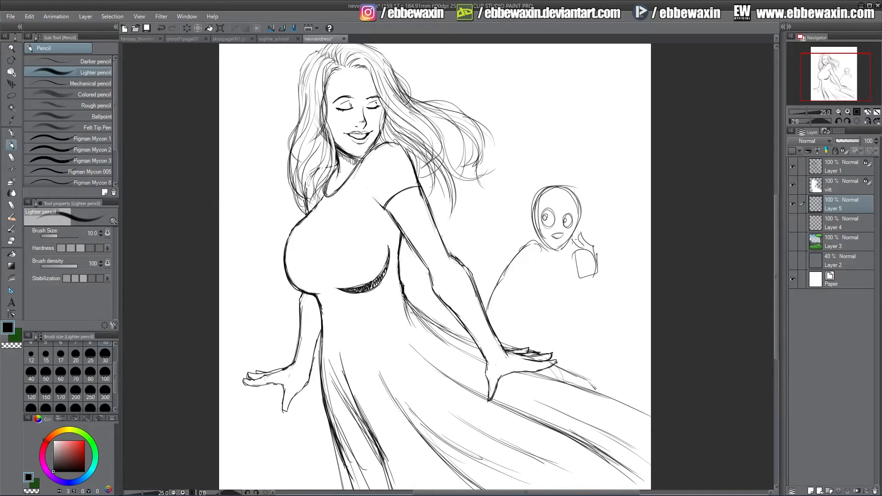
mouse_move(597, 269)
mouse_down()
mouse_move(581, 281)
mouse_move(584, 315)
mouse_up()
mouse_move(580, 280)
mouse_down()
mouse_move(590, 301)
mouse_move(602, 301)
mouse_move(584, 317)
mouse_up()
drag(585, 288, 589, 320)
mouse_move(540, 268)
mouse_down()
mouse_move(497, 321)
mouse_move(524, 306)
mouse_move(514, 338)
mouse_move(559, 354)
mouse_move(579, 286)
mouse_move(559, 366)
mouse_up()
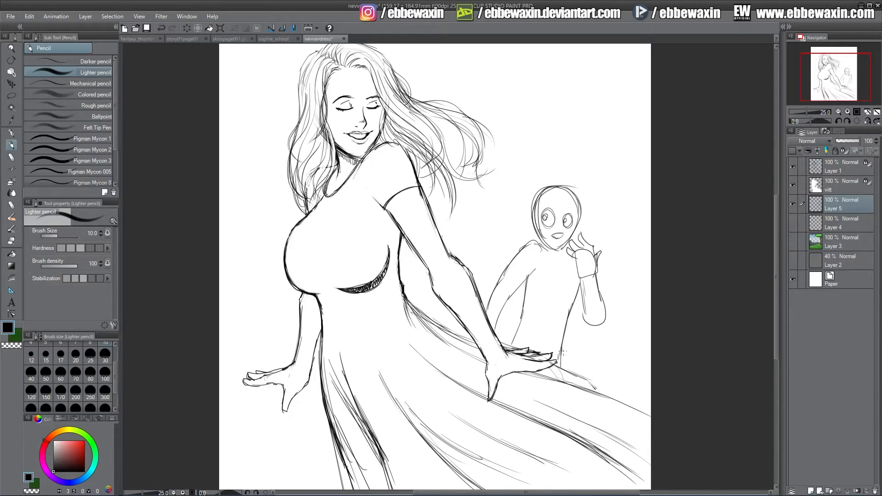
Step: Add the shirt sleeves, waistline and ears to the second person
drag(575, 297, 588, 317)
drag(507, 266, 522, 283)
drag(517, 332, 531, 349)
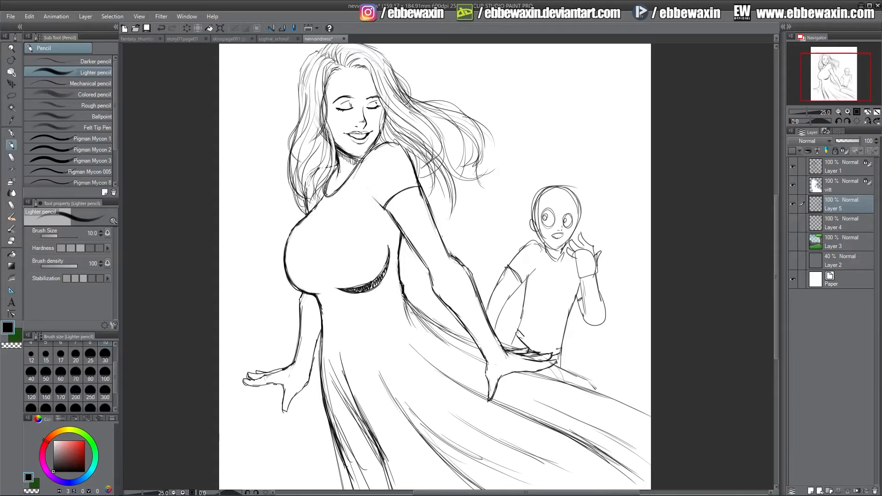
drag(581, 224, 575, 234)
Step: Show the landscape background and add a new layer between the second person's line art and the diagram layer
click(793, 248)
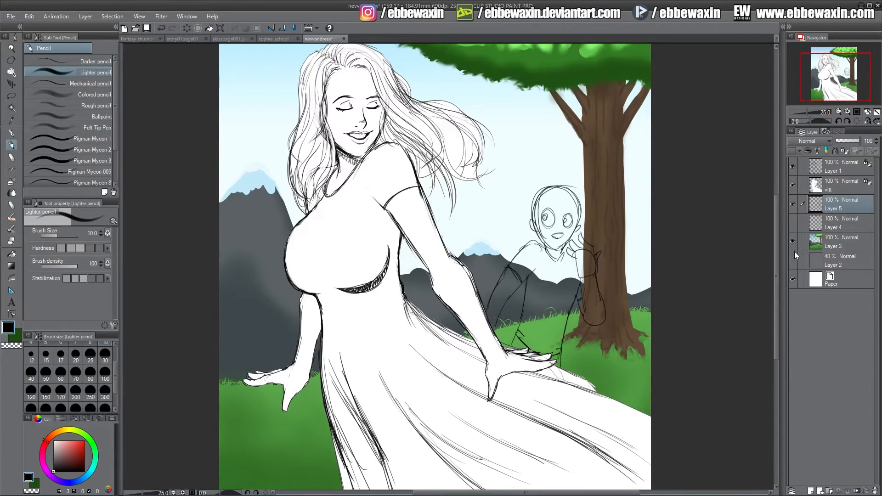
click(842, 223)
click(814, 485)
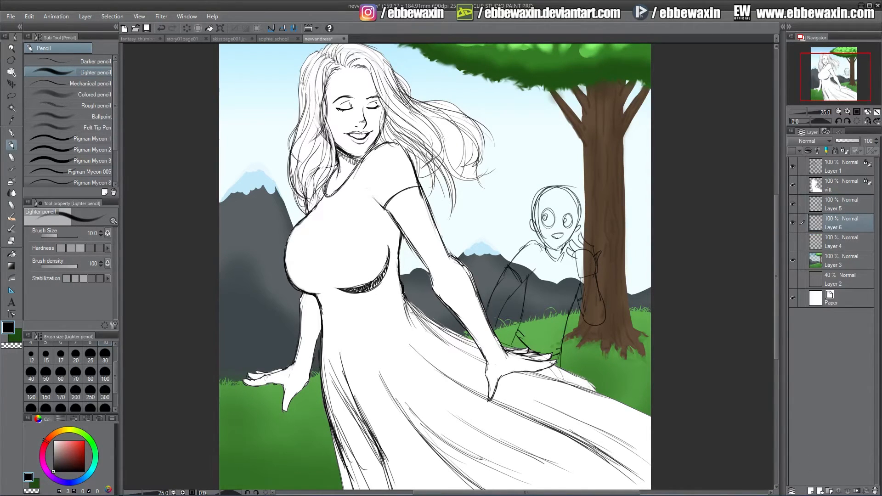
Step: Set the pencil to white at size 70, hide the landscape background and show the 40% grey layer
key(x)
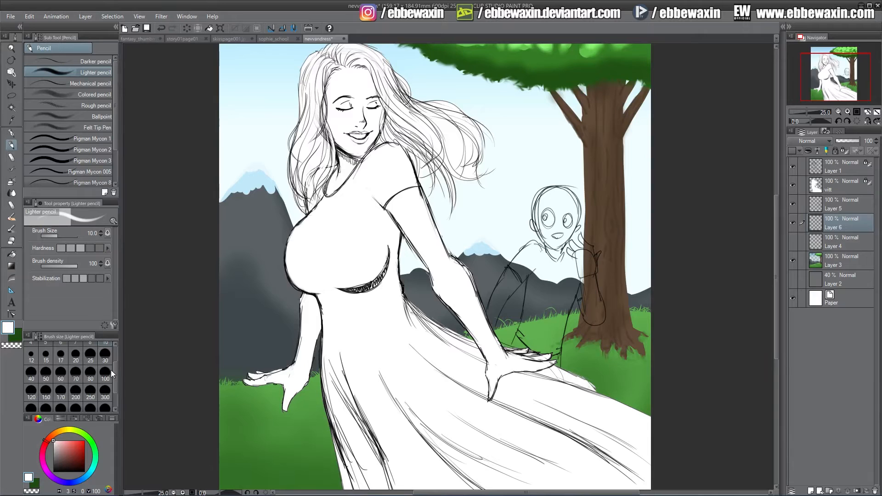
click(105, 355)
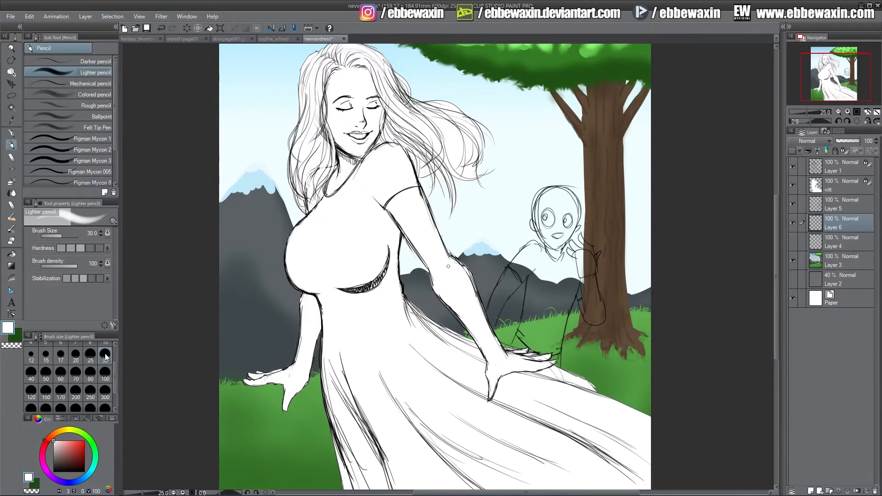
click(76, 373)
click(792, 260)
click(793, 279)
Step: Paint the second person's head, torso, arms and hand solid white beneath the line art
mouse_move(542, 224)
mouse_down()
mouse_move(549, 243)
mouse_move(551, 197)
mouse_move(561, 188)
mouse_move(575, 222)
mouse_move(557, 243)
mouse_move(561, 218)
mouse_move(575, 210)
mouse_up()
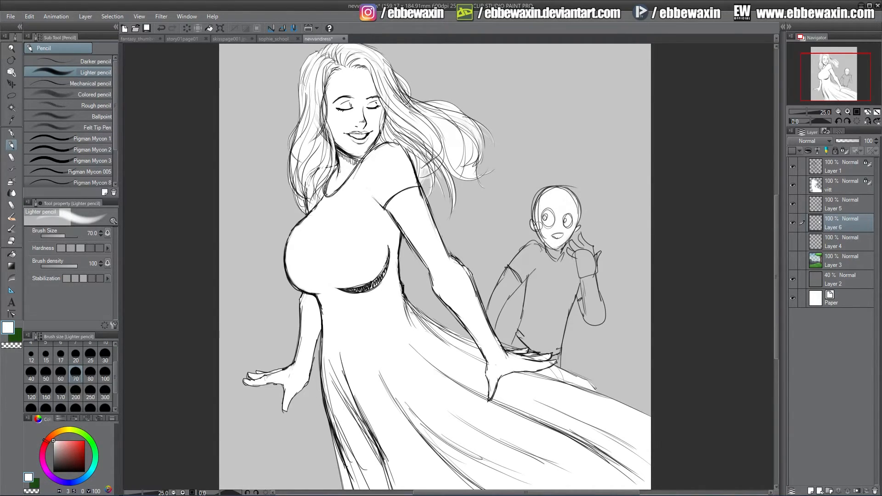
mouse_move(552, 243)
mouse_down()
mouse_move(560, 258)
mouse_move(535, 246)
mouse_move(508, 276)
mouse_move(512, 264)
mouse_move(490, 313)
mouse_move(492, 324)
mouse_move(523, 275)
mouse_move(516, 265)
mouse_move(542, 275)
mouse_move(551, 254)
mouse_move(527, 311)
mouse_move(572, 255)
mouse_move(577, 281)
mouse_move(557, 361)
mouse_move(552, 347)
mouse_move(514, 345)
mouse_move(523, 313)
mouse_move(538, 322)
mouse_move(558, 280)
mouse_move(553, 345)
mouse_up()
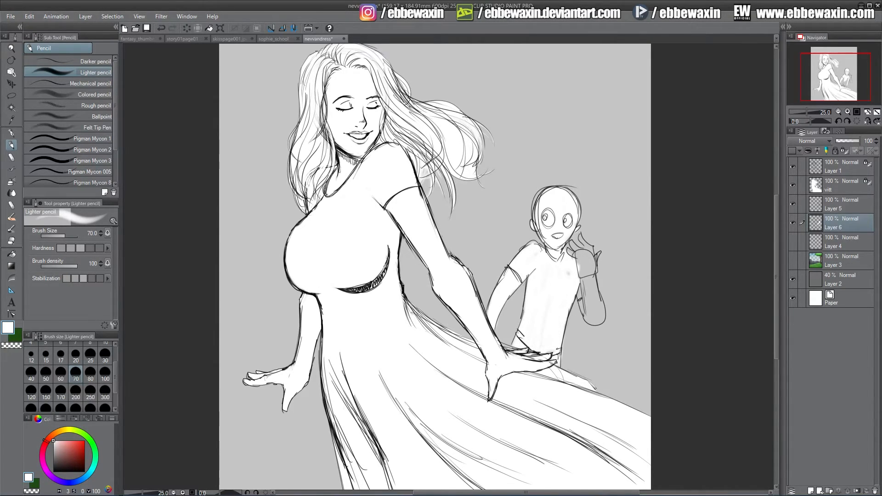
mouse_move(551, 267)
mouse_down()
mouse_move(538, 255)
mouse_move(542, 294)
mouse_move(580, 292)
mouse_move(586, 318)
mouse_move(579, 262)
mouse_move(588, 260)
mouse_move(600, 307)
mouse_move(600, 324)
mouse_move(590, 287)
mouse_move(589, 324)
mouse_up()
mouse_move(583, 265)
mouse_down()
mouse_move(570, 253)
mouse_move(590, 250)
mouse_up()
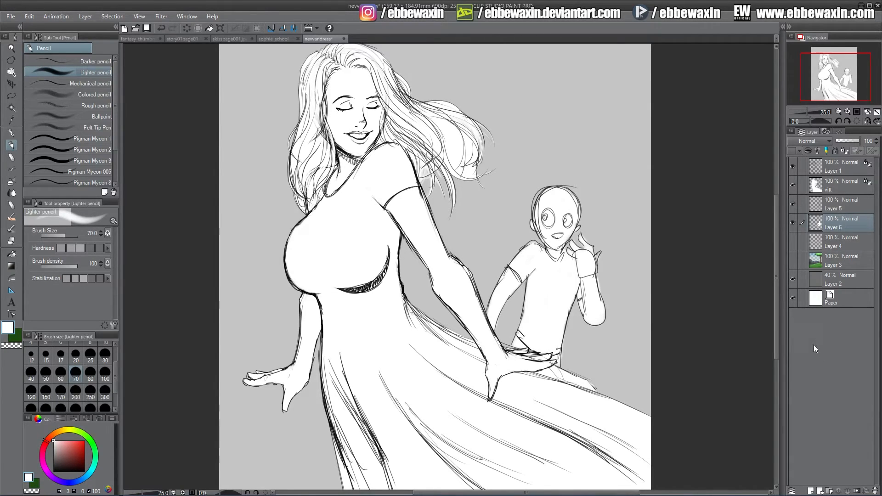
Step: Lock the white fill layer's transparent pixels and recolor the second person light pink with the pencil at size 300
click(844, 151)
drag(64, 459, 64, 441)
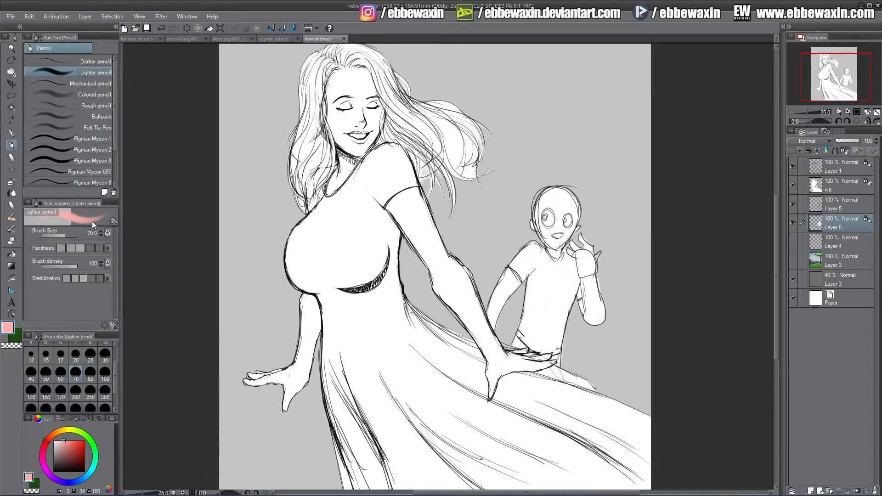
click(105, 391)
mouse_move(551, 204)
mouse_down()
mouse_move(541, 322)
mouse_move(598, 268)
mouse_move(597, 329)
mouse_move(552, 351)
mouse_move(549, 318)
mouse_move(500, 335)
mouse_move(507, 271)
mouse_up()
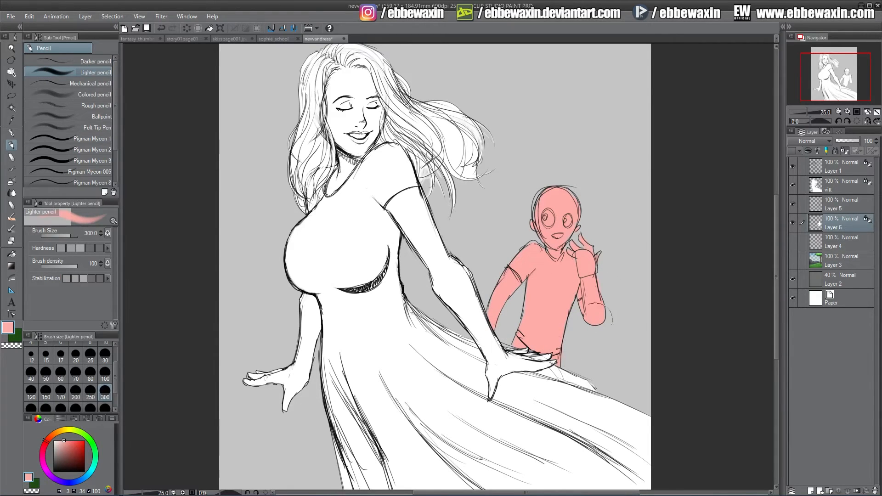
Step: Switch to the Lasso tool and show the camera diagram on Layer 4 above the woman
key(m)
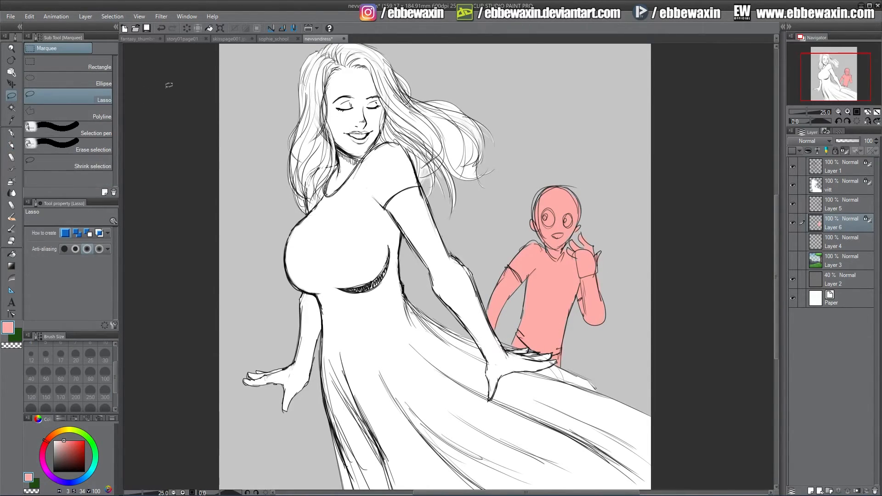
click(793, 242)
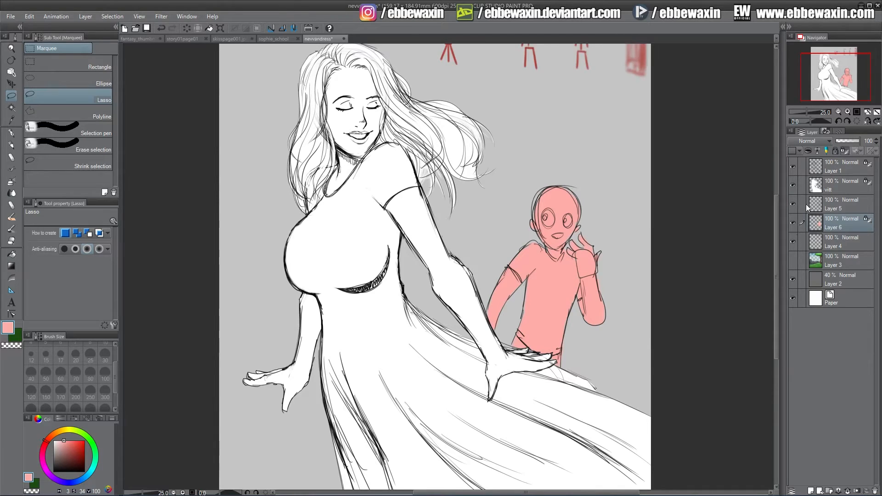
scroll(771, 92, up, 2)
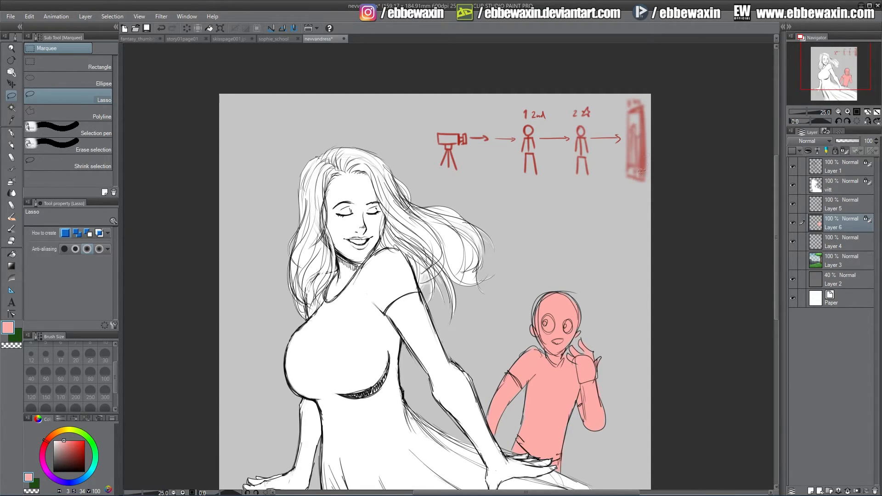
Step: Hide the camera diagram on Layer 4 and show the landscape background on Layer 3
drag(831, 68, 830, 83)
click(792, 241)
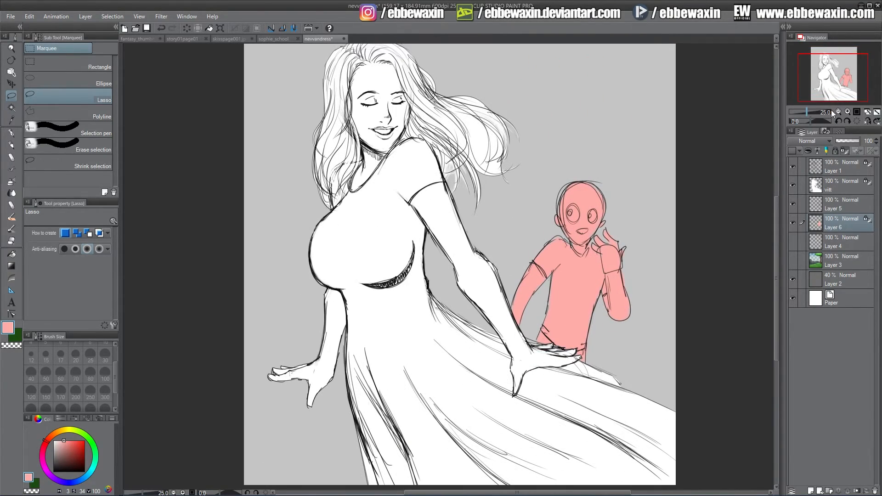
drag(812, 111, 806, 112)
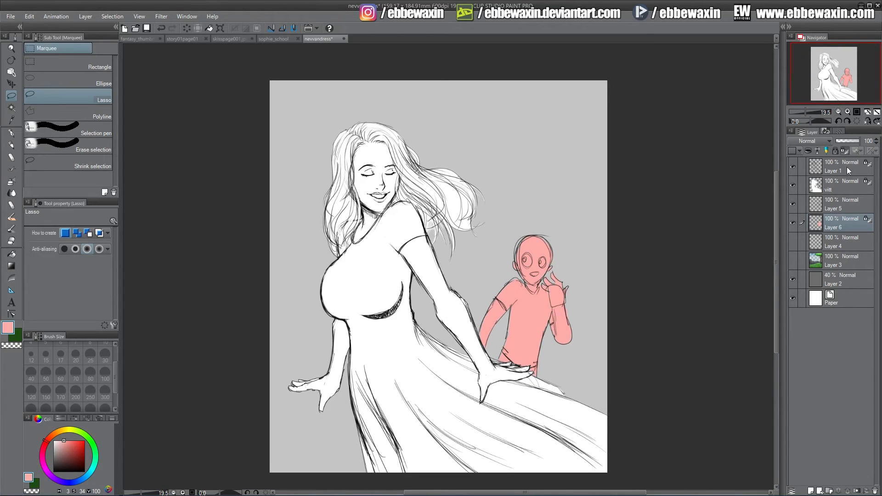
click(793, 261)
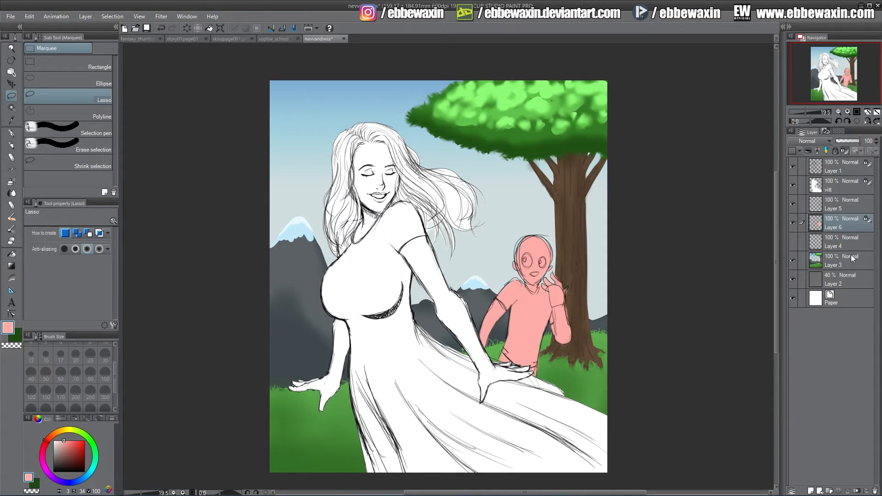
Step: Combine the second person's line art and pink fill into one layer and toggle its visibility to check it
right_click(846, 201)
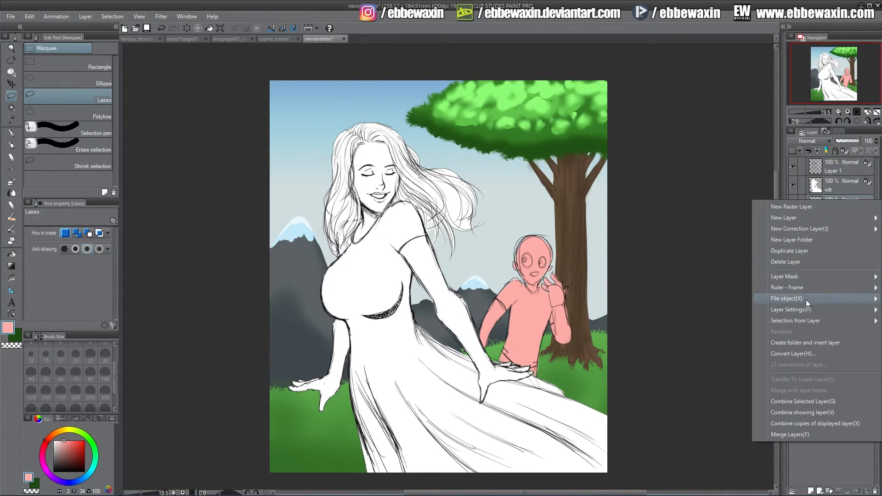
click(802, 401)
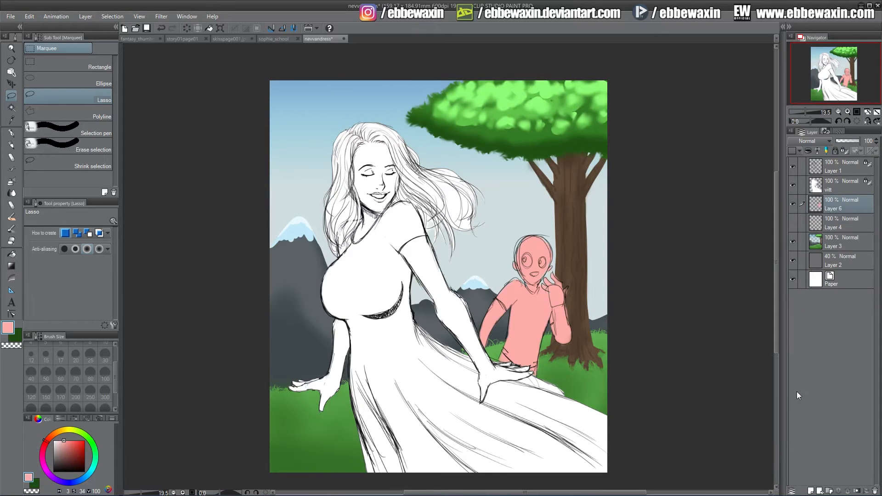
click(793, 204)
click(793, 203)
Step: Try a Gaussian blur of 15.80 on the second person's combined layer
click(162, 17)
mouse_move(242, 30)
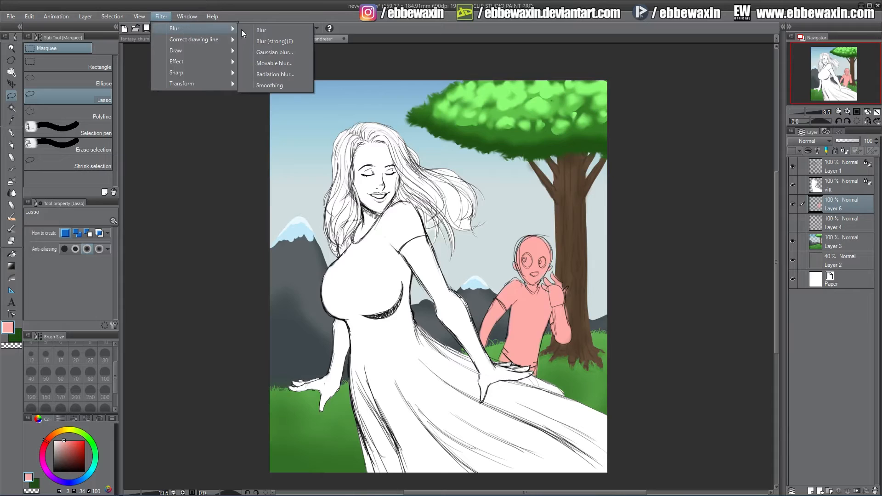
click(271, 50)
drag(498, 365, 507, 364)
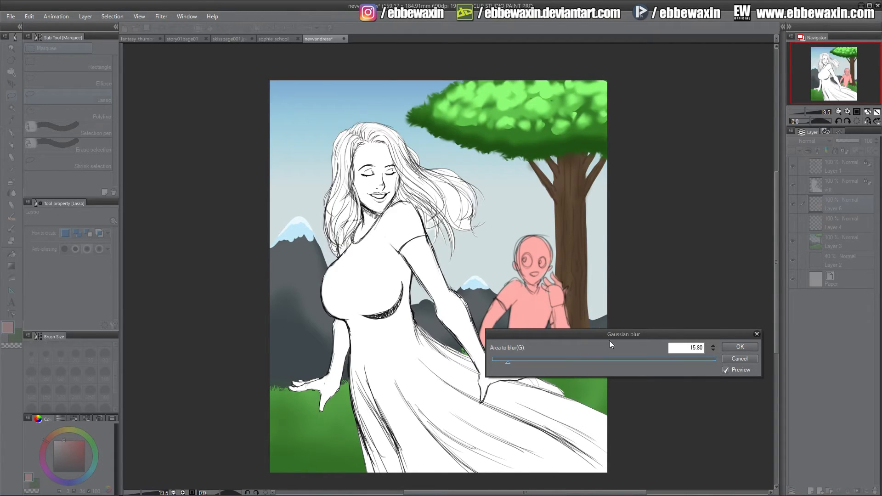
click(740, 347)
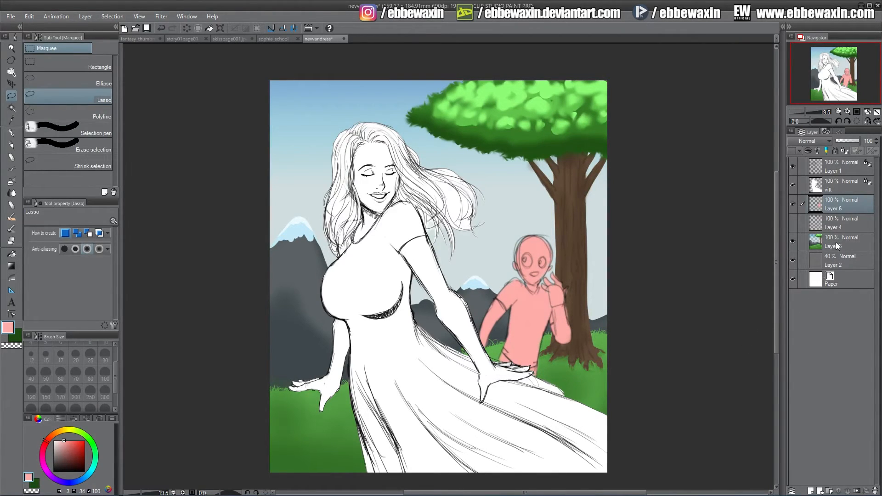
key(ctrl+z)
Step: Apply a Gaussian blur of 10.50 to the second person's combined layer
click(162, 16)
mouse_move(174, 27)
click(281, 52)
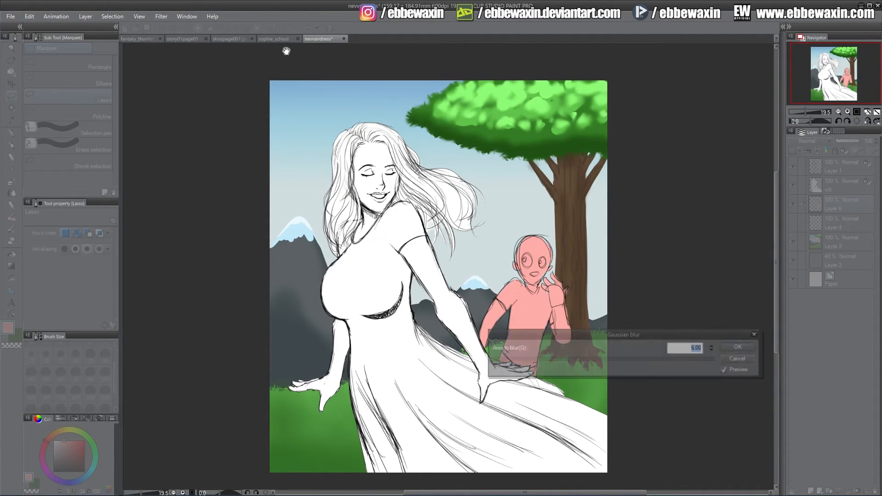
click(499, 363)
drag(500, 363, 501, 363)
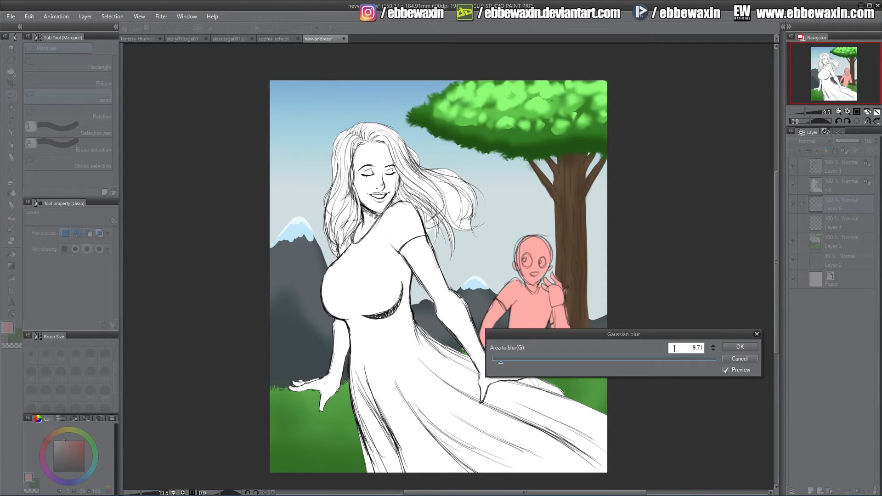
click(713, 346)
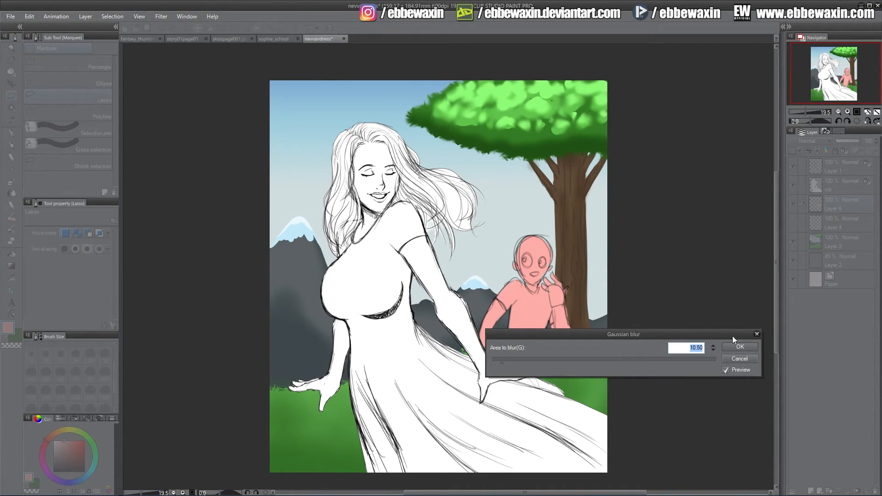
click(737, 347)
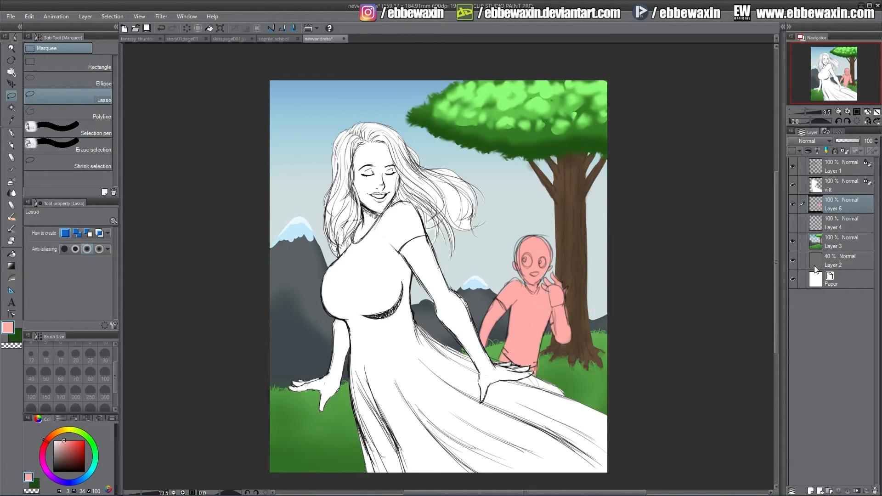
Step: Apply a Gaussian blur of 61.80 to the landscape background on Layer 3
click(838, 246)
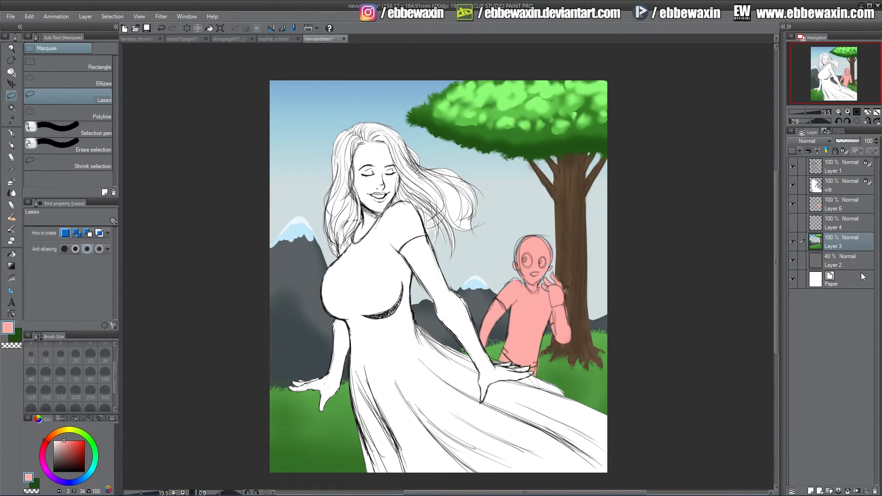
click(162, 16)
mouse_move(172, 29)
click(273, 50)
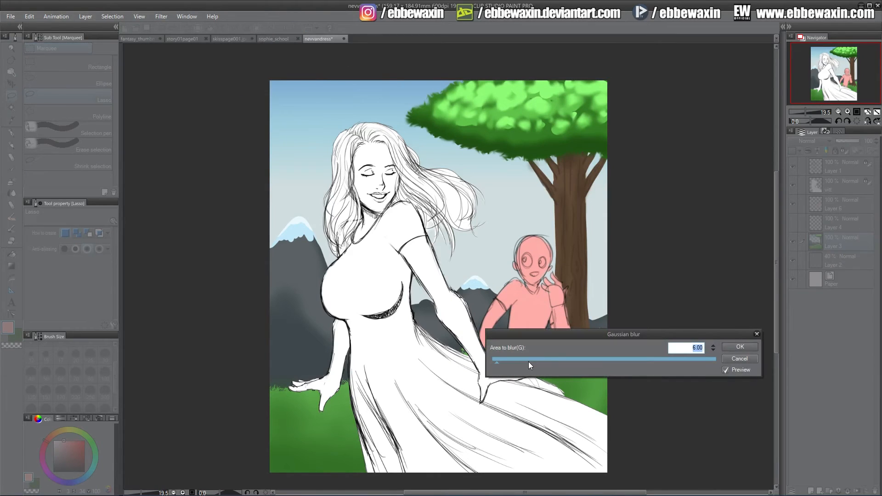
click(538, 361)
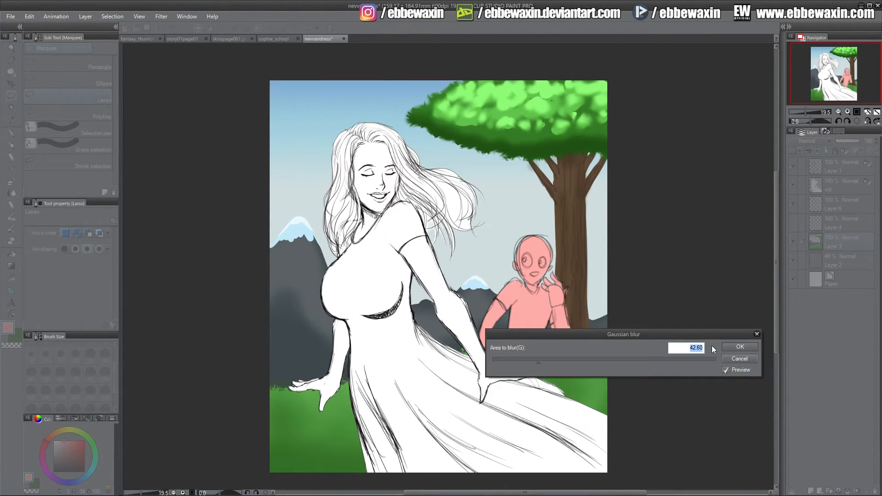
drag(538, 362, 561, 363)
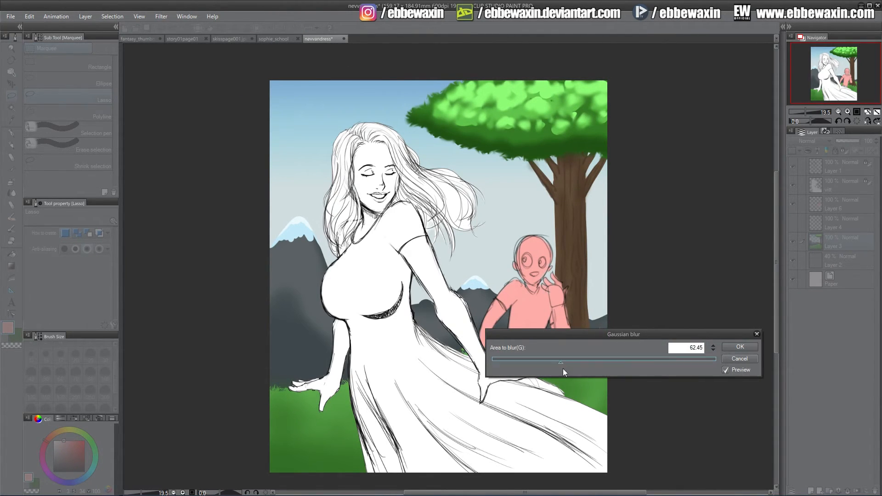
click(712, 350)
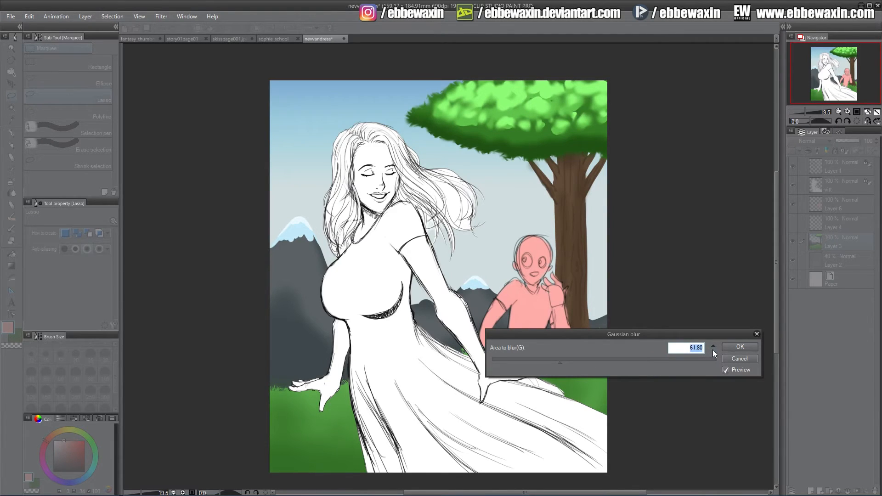
click(735, 347)
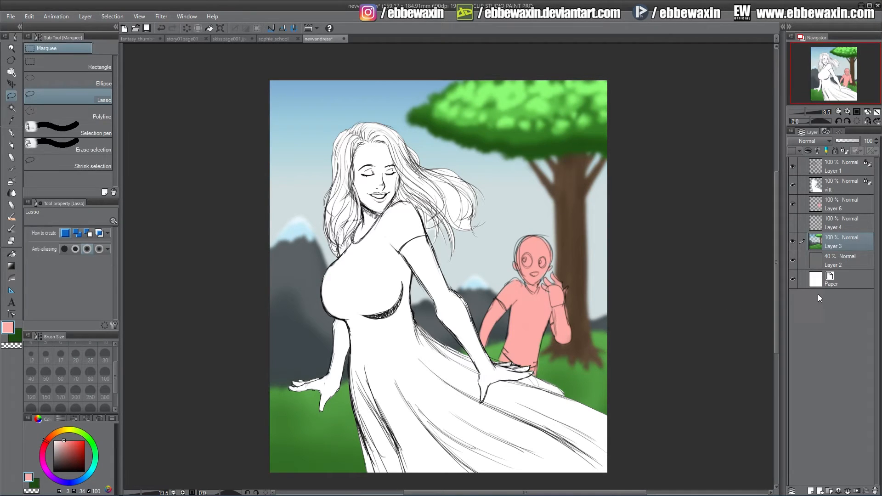
Step: Try the landscape layer at 74% and 81% opacity, and return it to 100%
drag(859, 141, 853, 140)
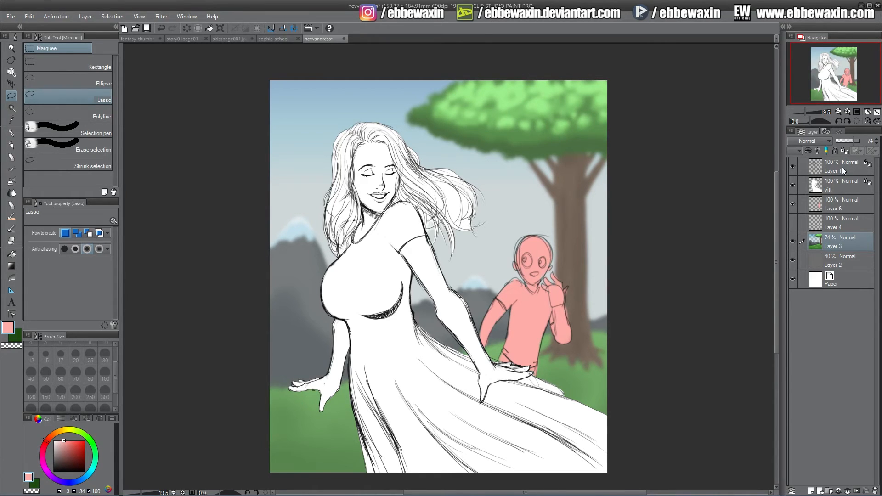
mouse_move(855, 141)
mouse_down()
mouse_move(864, 143)
mouse_move(856, 143)
mouse_up()
click(848, 112)
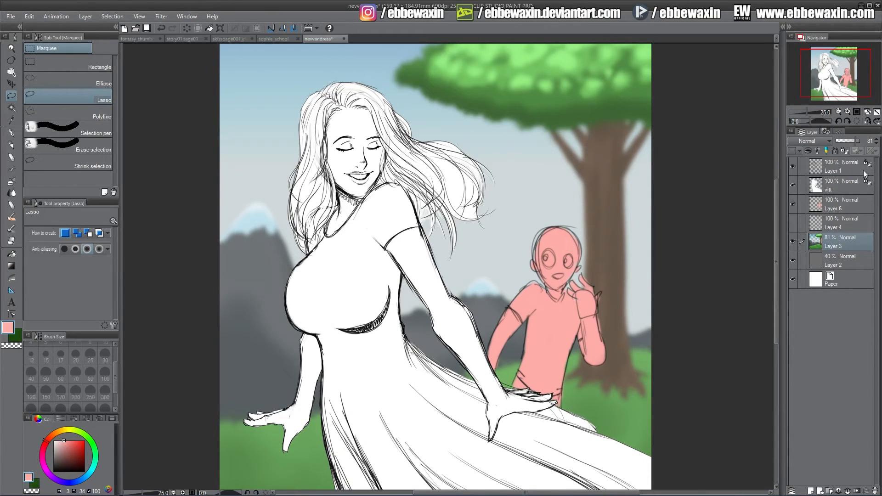
drag(855, 142, 866, 143)
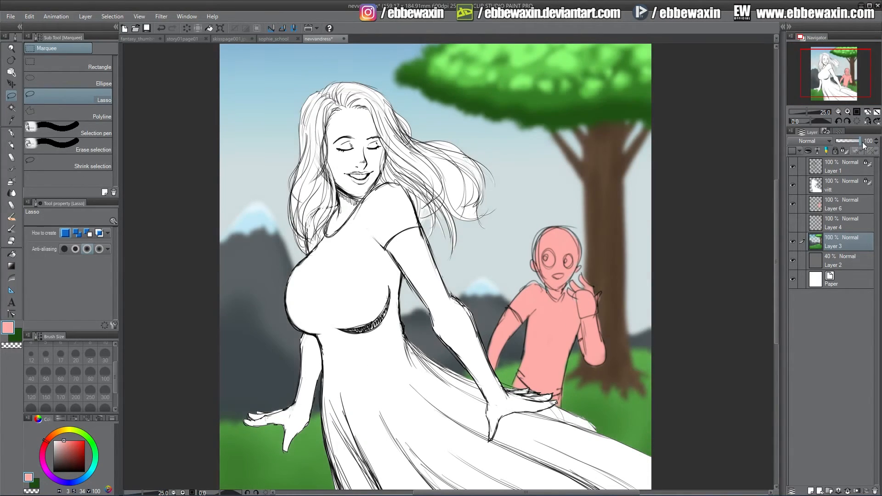
Step: Adjust the landscape layer's hue/saturation/luminosity with saturation -11 and brightness 23
click(36, 16)
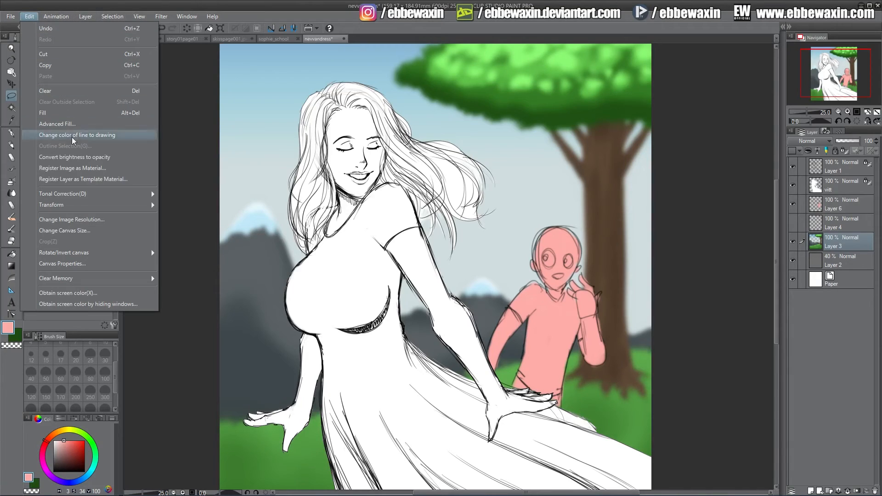
mouse_move(90, 193)
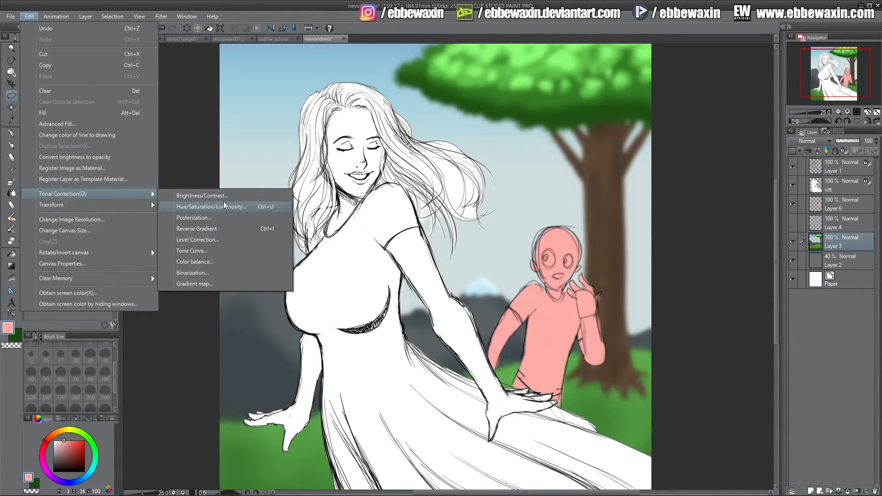
click(226, 204)
drag(605, 365, 633, 387)
click(609, 388)
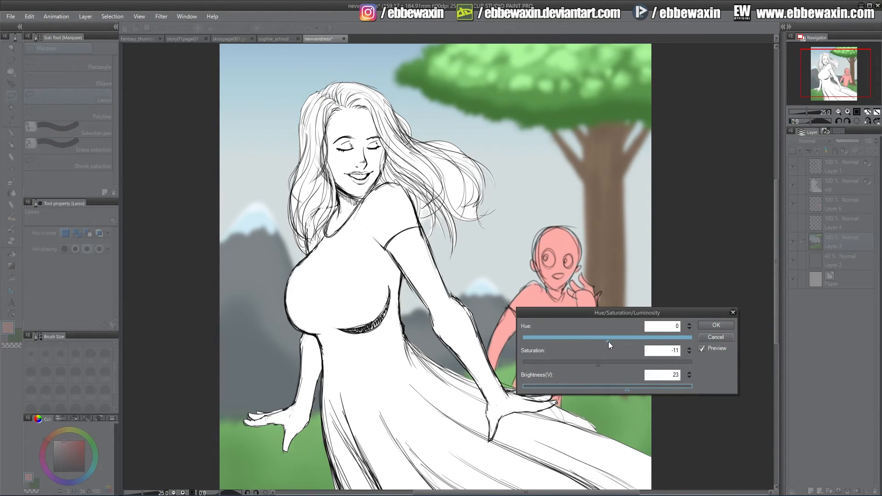
click(716, 325)
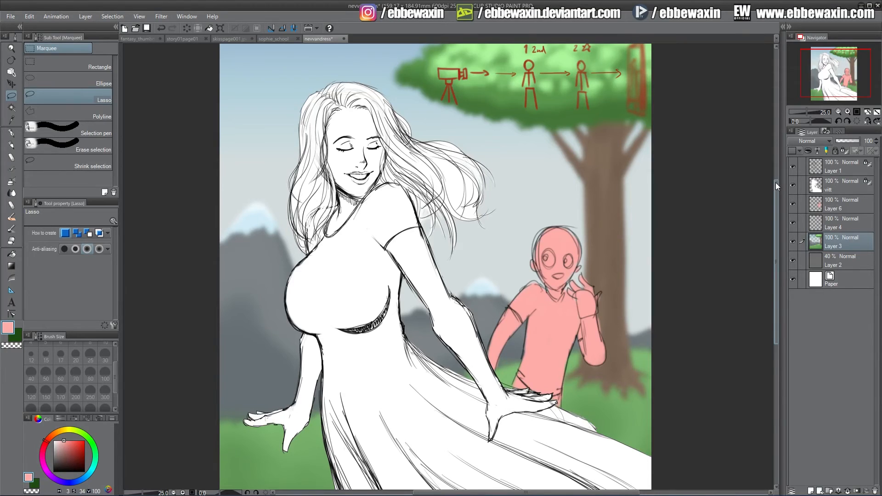
Step: Examine the blurred second person up close against the woman, the landscape and the camera diagram
drag(776, 183, 775, 180)
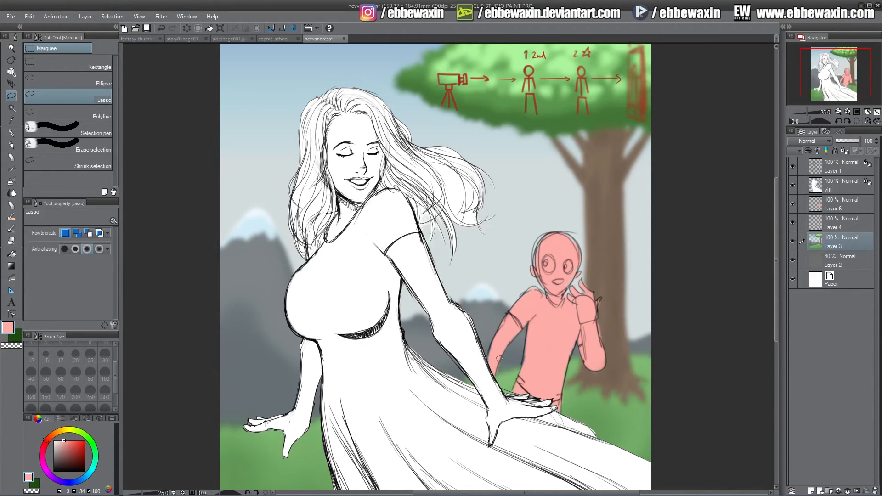
click(848, 112)
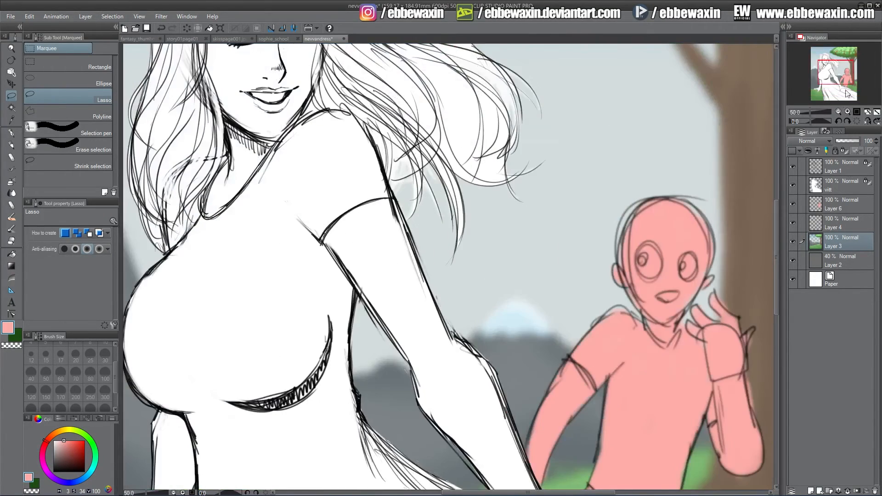
click(838, 78)
drag(838, 79, 836, 83)
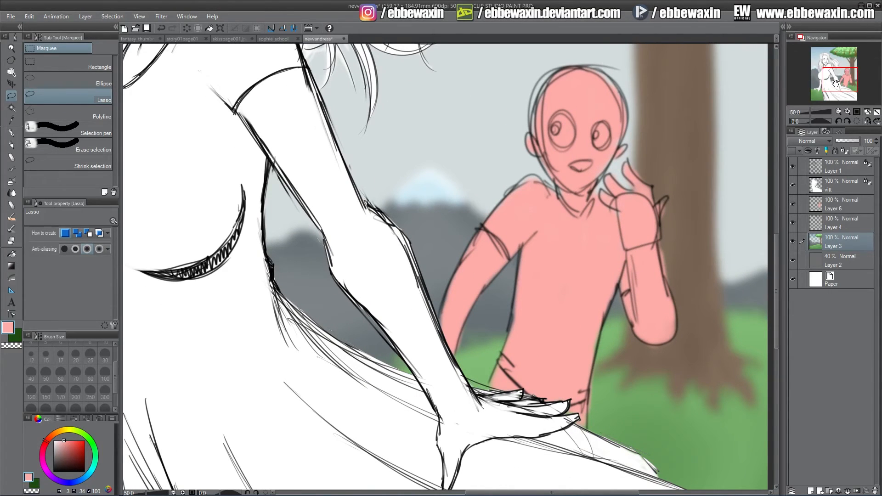
click(839, 113)
click(839, 112)
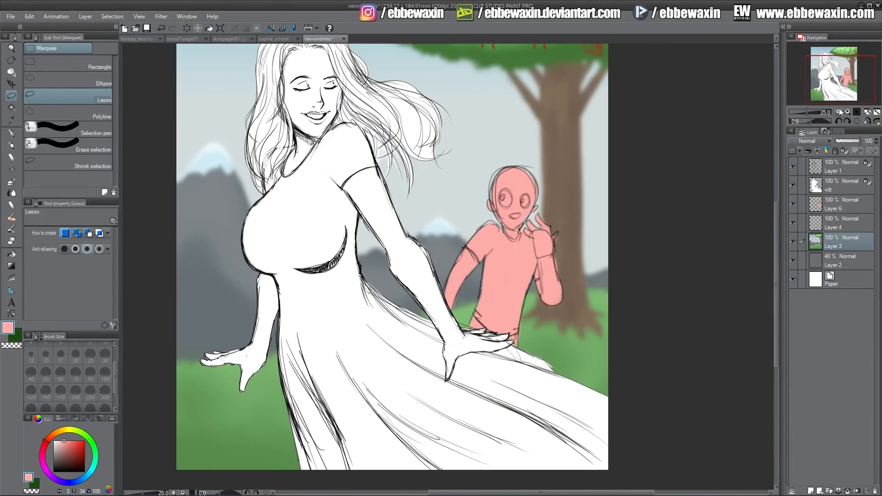
drag(845, 82, 841, 75)
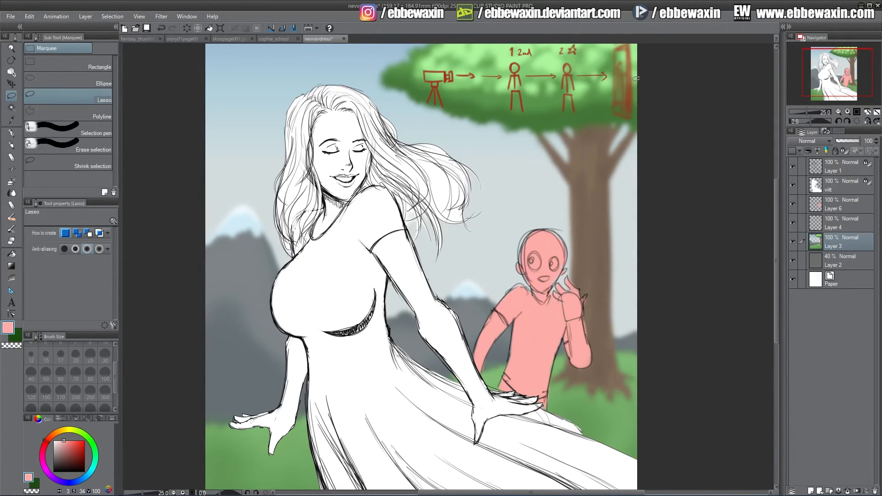
drag(832, 77, 830, 81)
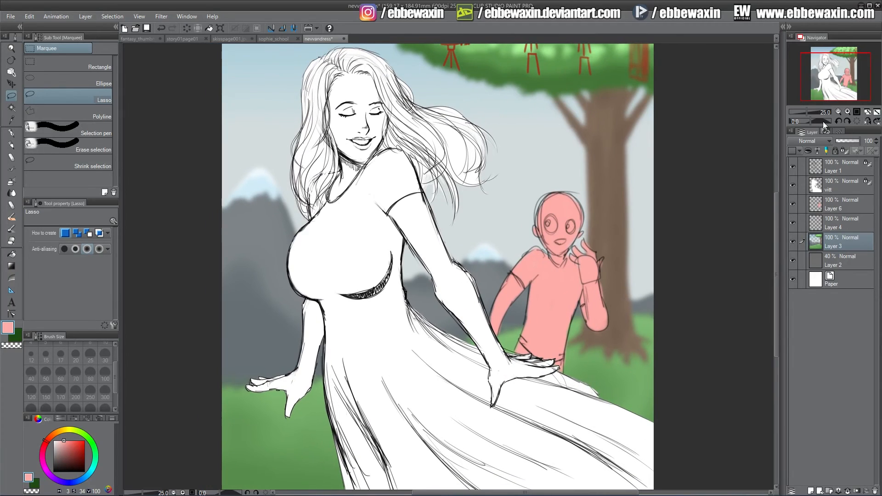
Step: Hide the figure and diagram layers to view the blurred landscape alone, and show them all again
drag(793, 220, 795, 193)
click(793, 166)
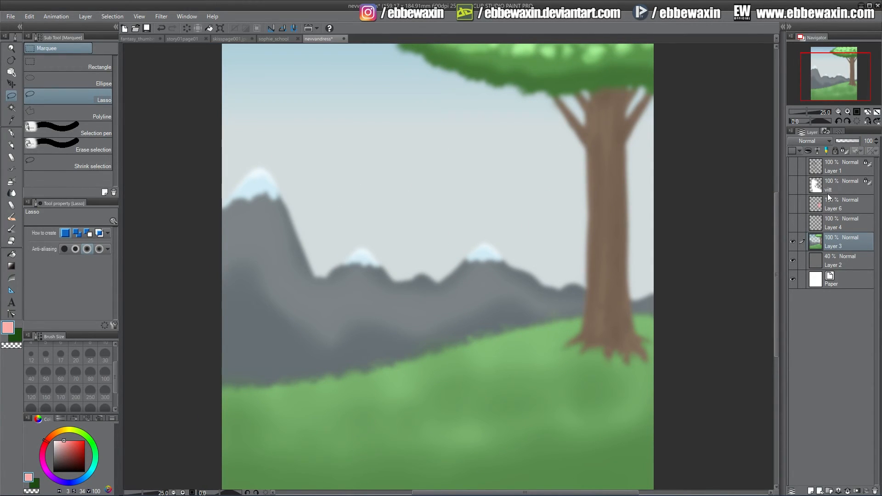
drag(834, 83, 822, 68)
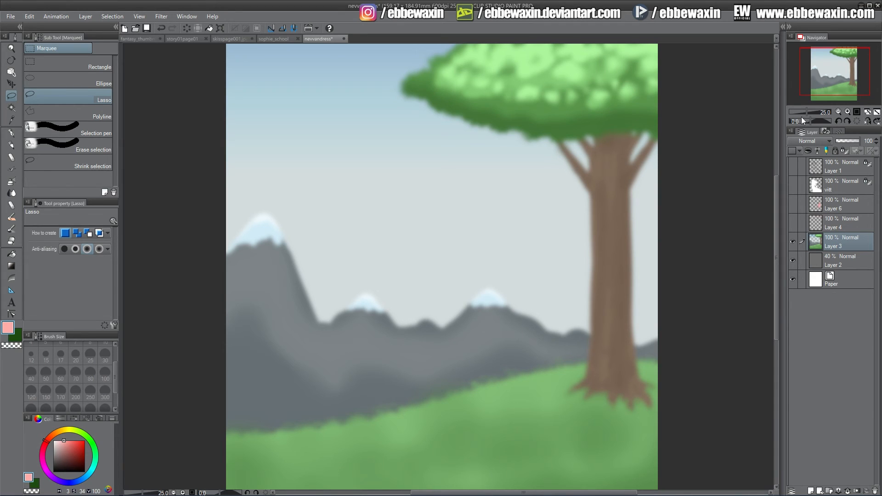
drag(794, 225, 797, 166)
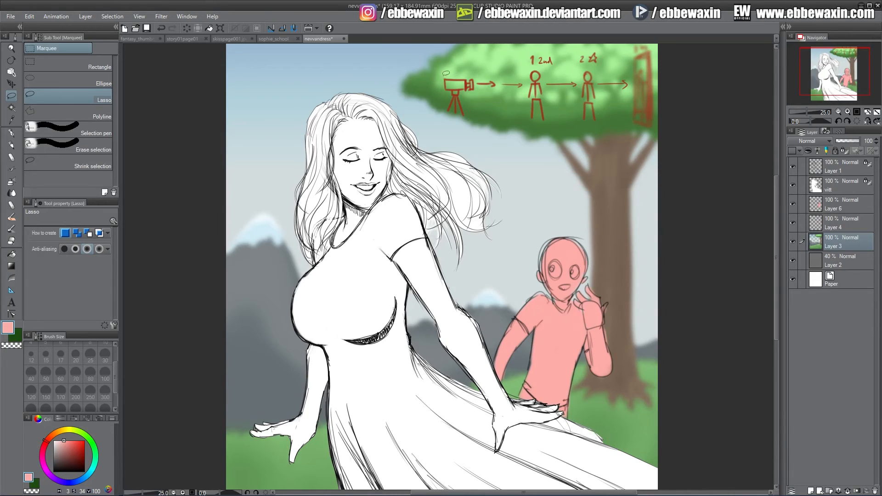
click(839, 113)
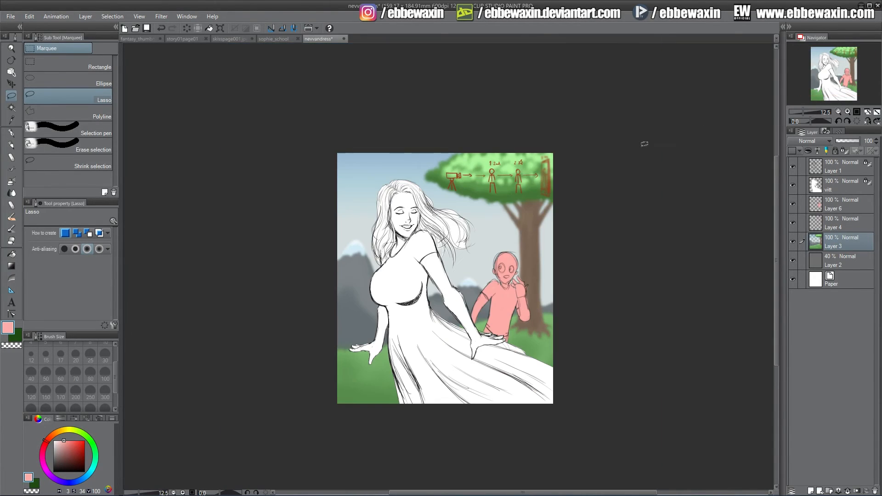
drag(808, 112, 806, 111)
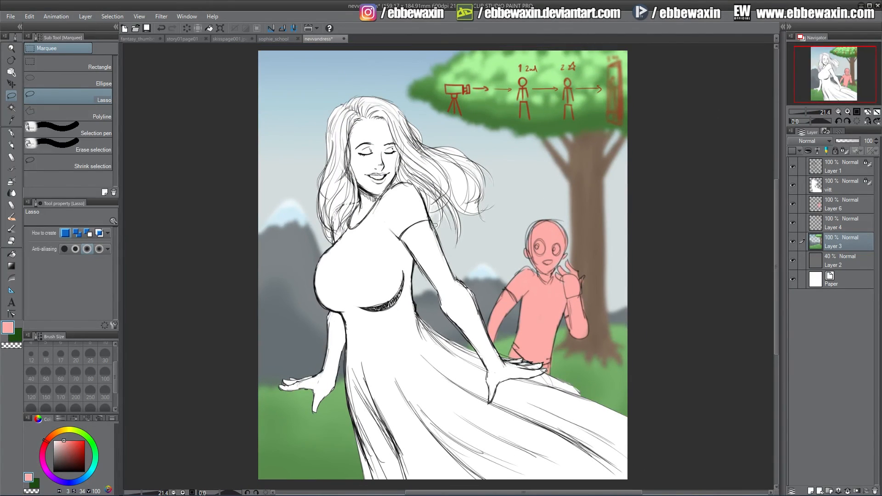